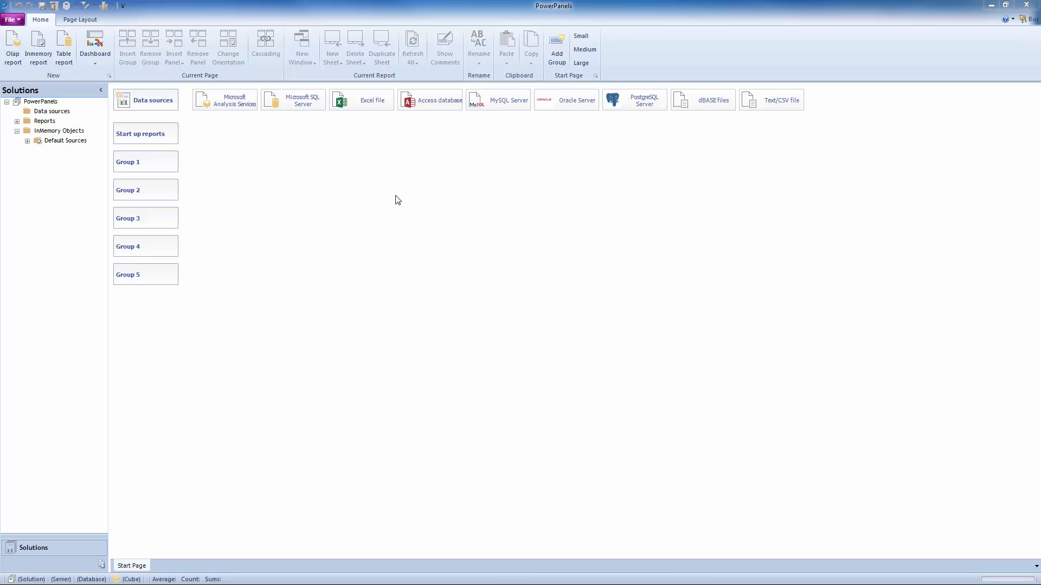
Step: Start a Microsoft SQL Server data source and connect to the server LOCALHOST\SQL2014 with integrated Windows authentication
{"action": "left_click", "coordinate": [298, 102]}
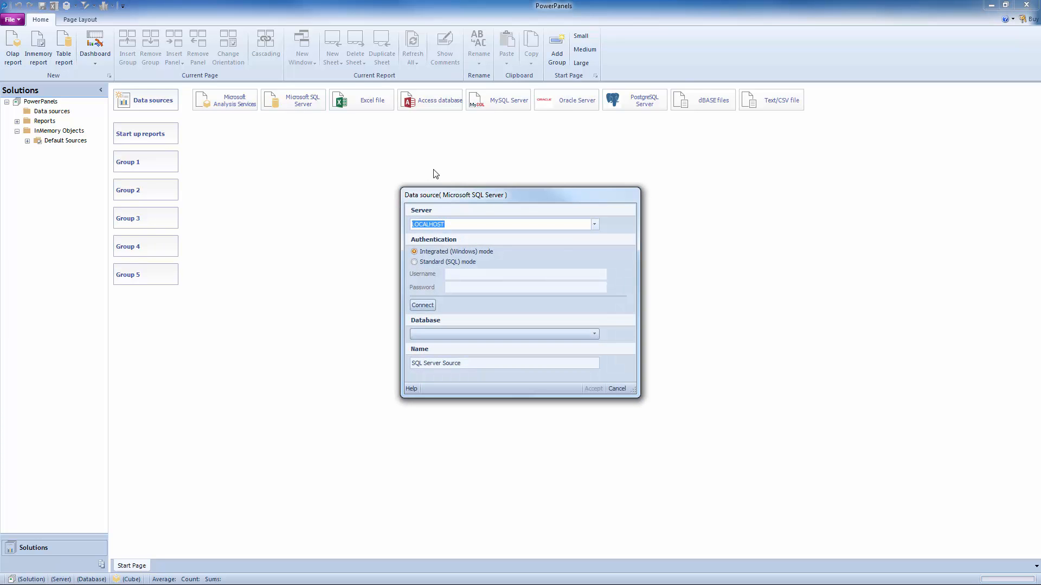
{"action": "left_click", "coordinate": [483, 224]}
{"action": "type", "text": "\\SQL2014"}
{"action": "left_click", "coordinate": [418, 304]}
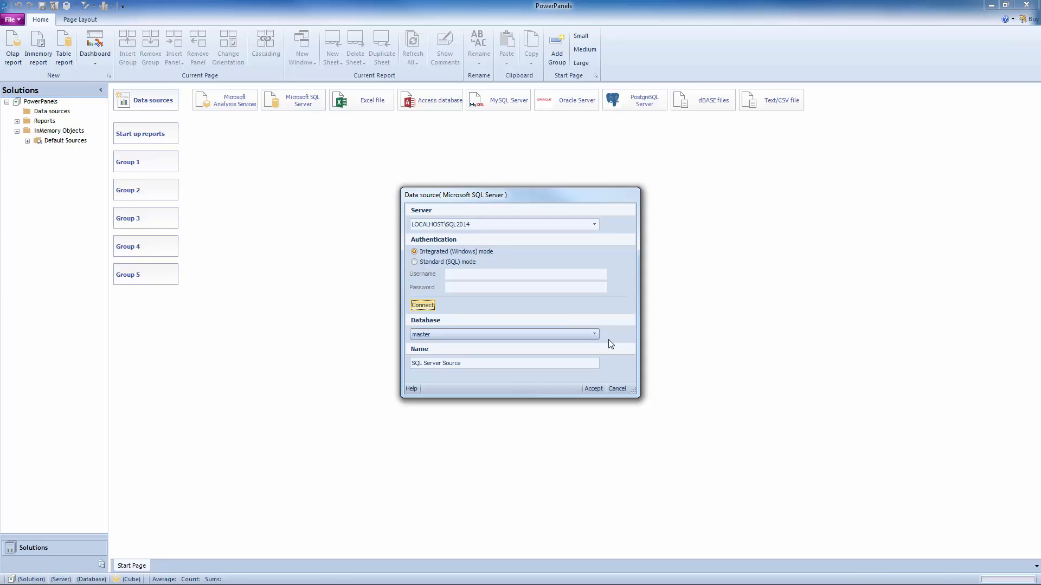
Step: Choose AdventureWorksDW2014 as the database for the data source
{"action": "left_click", "coordinate": [595, 336]}
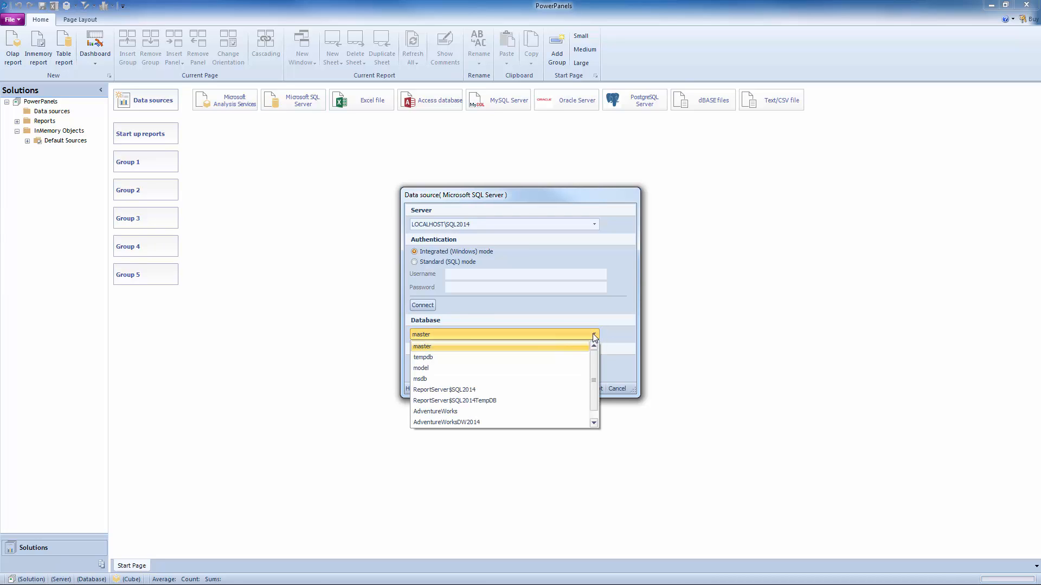
{"action": "scroll", "coordinate": [595, 374], "scroll_direction": "down", "scroll_amount": 1}
{"action": "left_click_drag", "start_coordinate": [594, 375], "coordinate": [594, 378]}
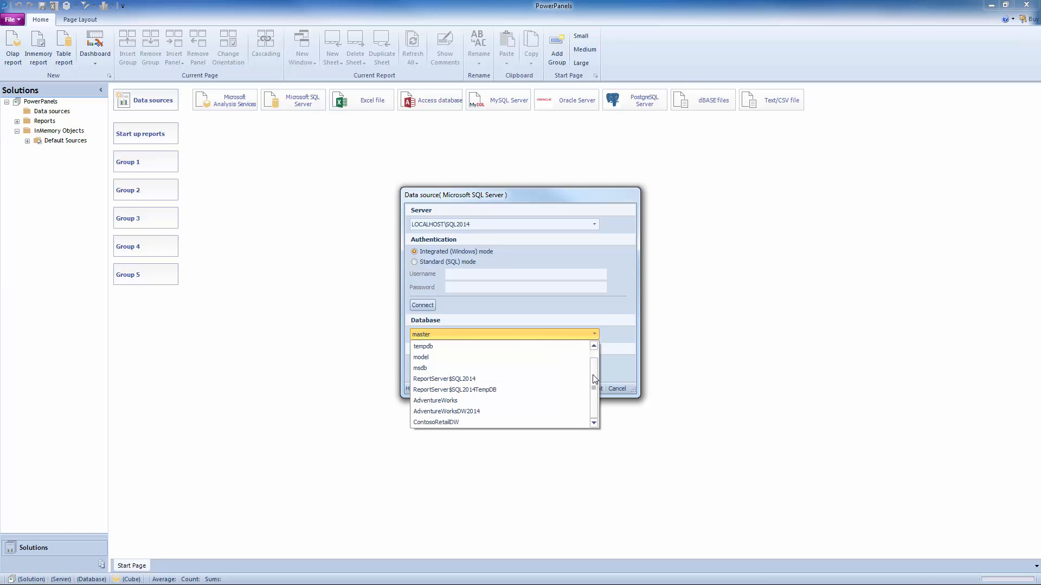
{"action": "left_click", "coordinate": [484, 413]}
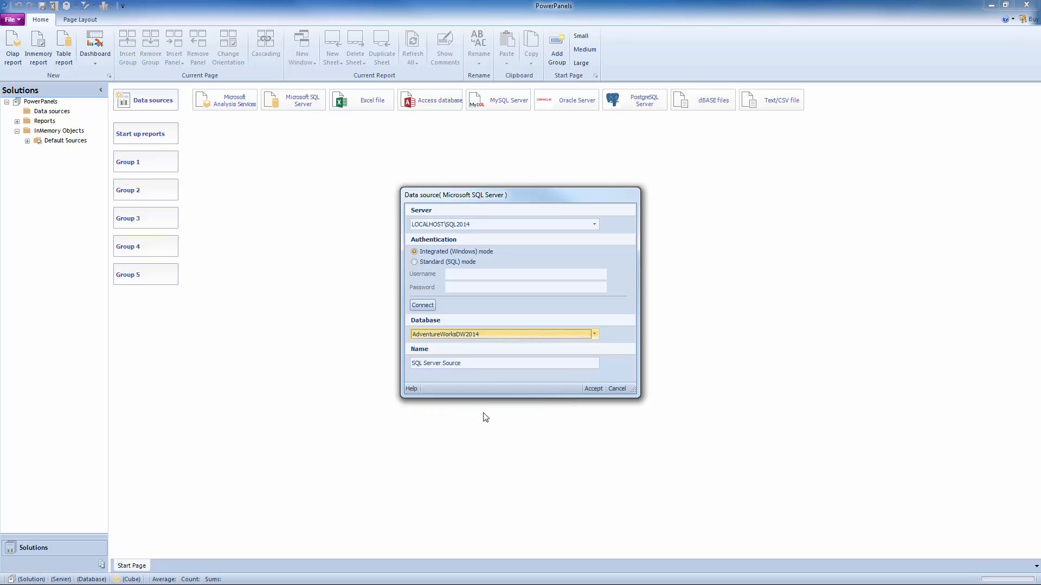
Step: Name the data source "ADW 2014 (MS SQL)" and accept it
{"action": "left_click", "coordinate": [495, 363]}
{"action": "left_click_drag", "start_coordinate": [459, 363], "coordinate": [377, 365]}
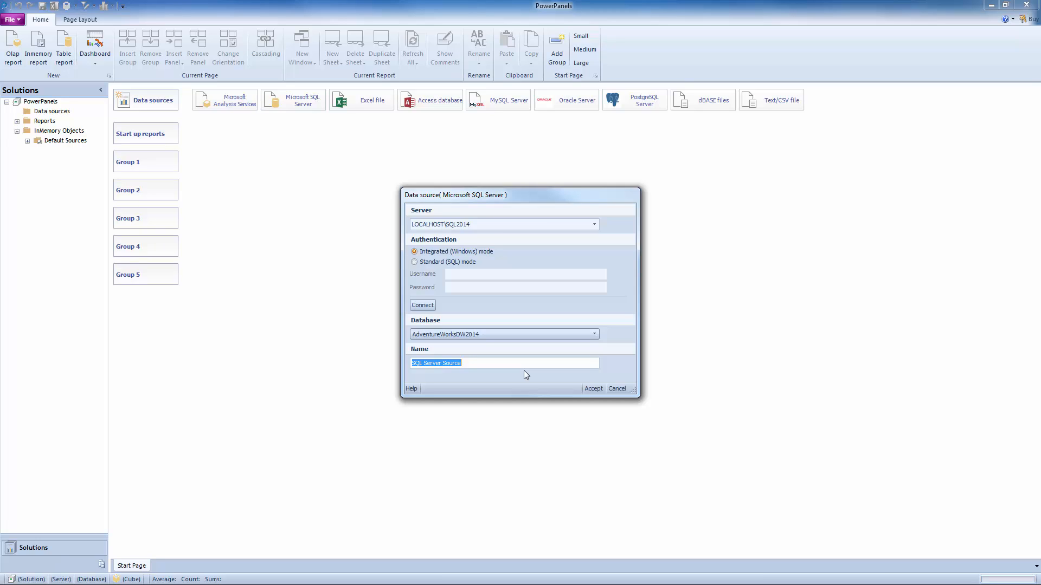
{"action": "type", "text": "ADW 2014 (MS SQL)"}
{"action": "left_click", "coordinate": [594, 389]}
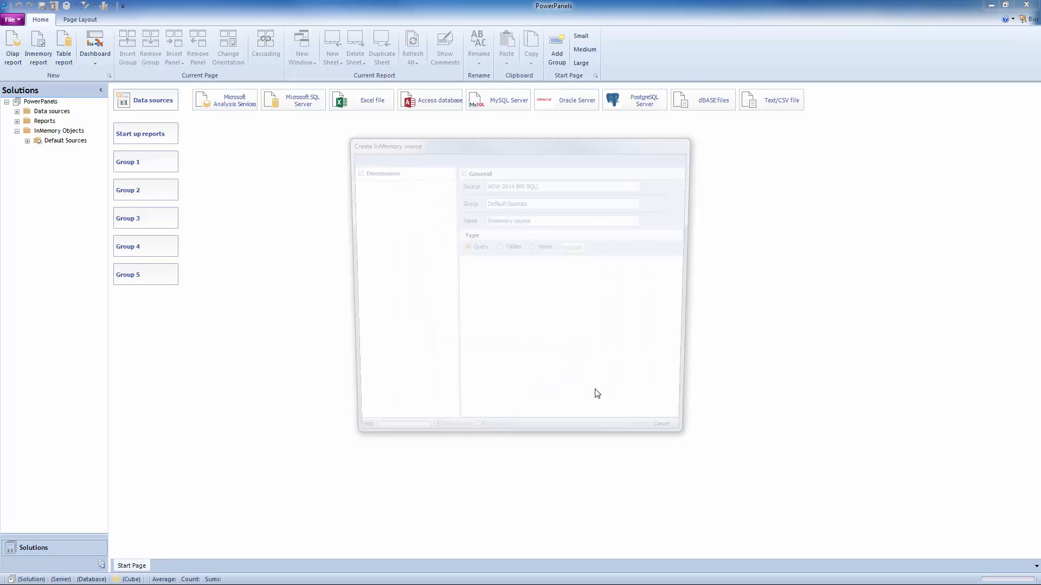
Step: Enlarge the InMemory source dialog and get the columns of the view [dbo].[vFactInternetSales]
{"action": "left_click_drag", "start_coordinate": [576, 145], "coordinate": [495, 138]}
{"action": "left_click_drag", "start_coordinate": [611, 443], "coordinate": [802, 464]}
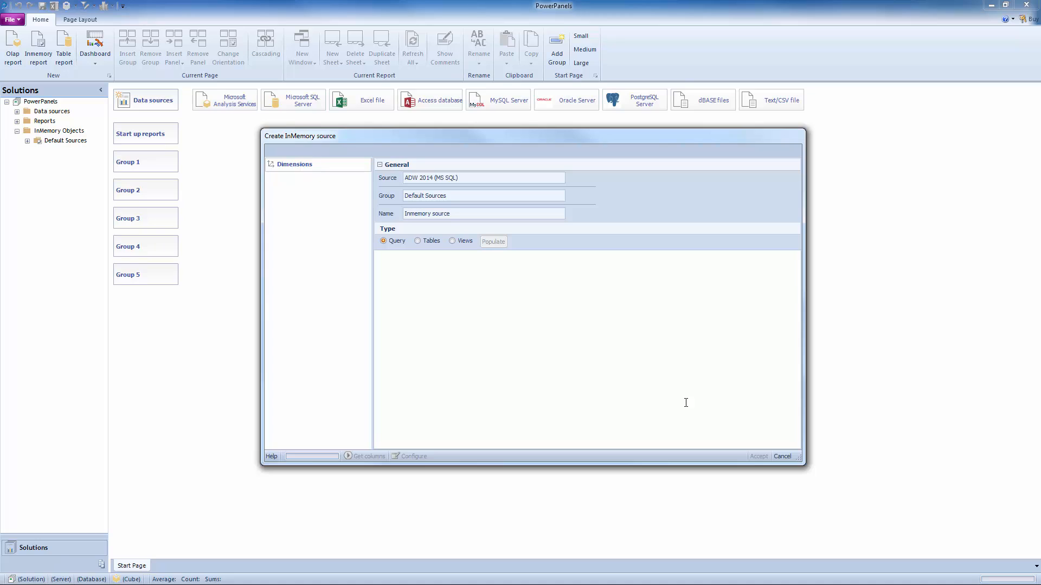
{"action": "left_click", "coordinate": [454, 242]}
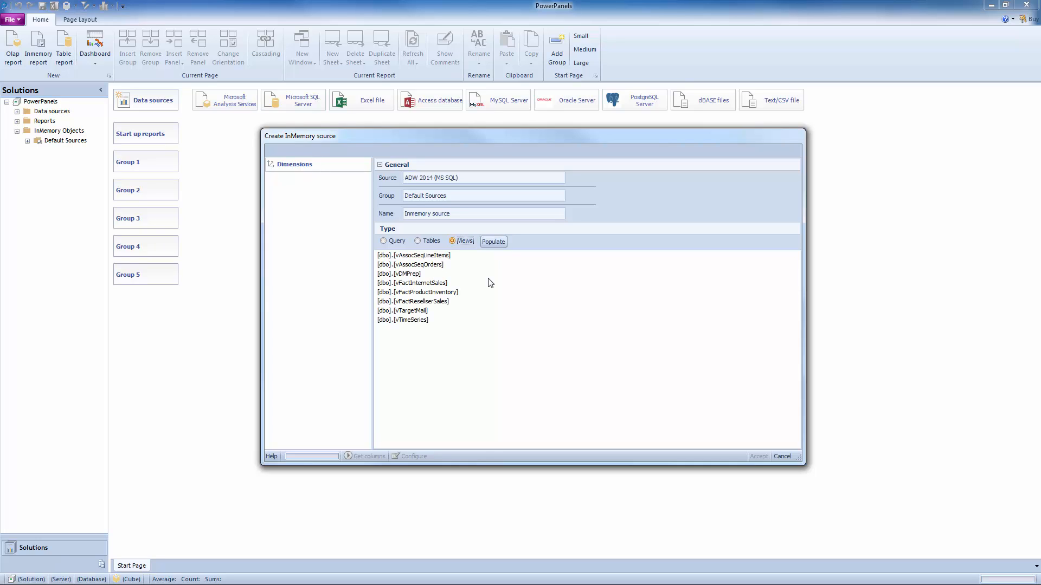
{"action": "left_click", "coordinate": [444, 285]}
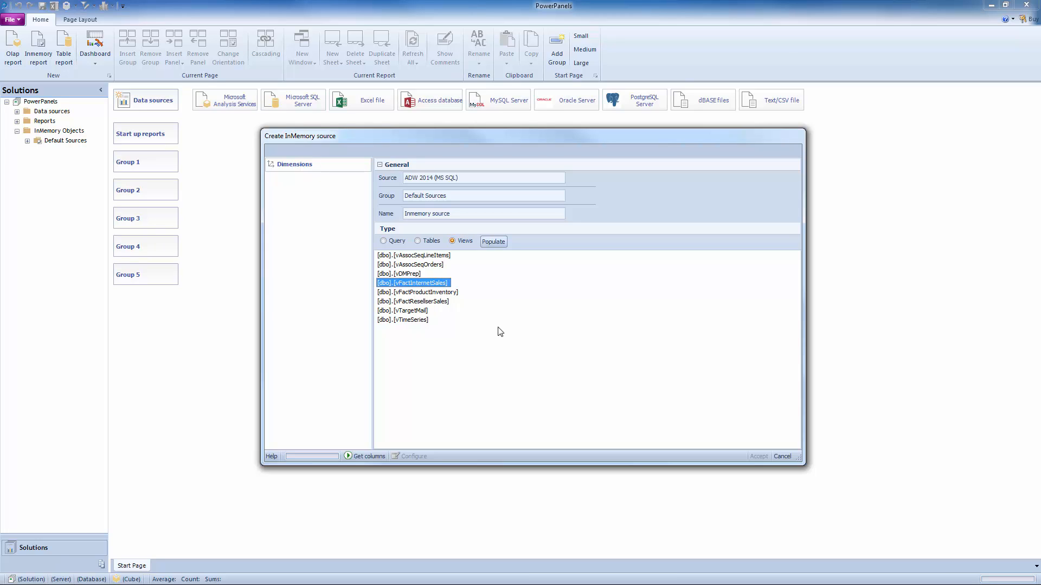
{"action": "left_click", "coordinate": [363, 455]}
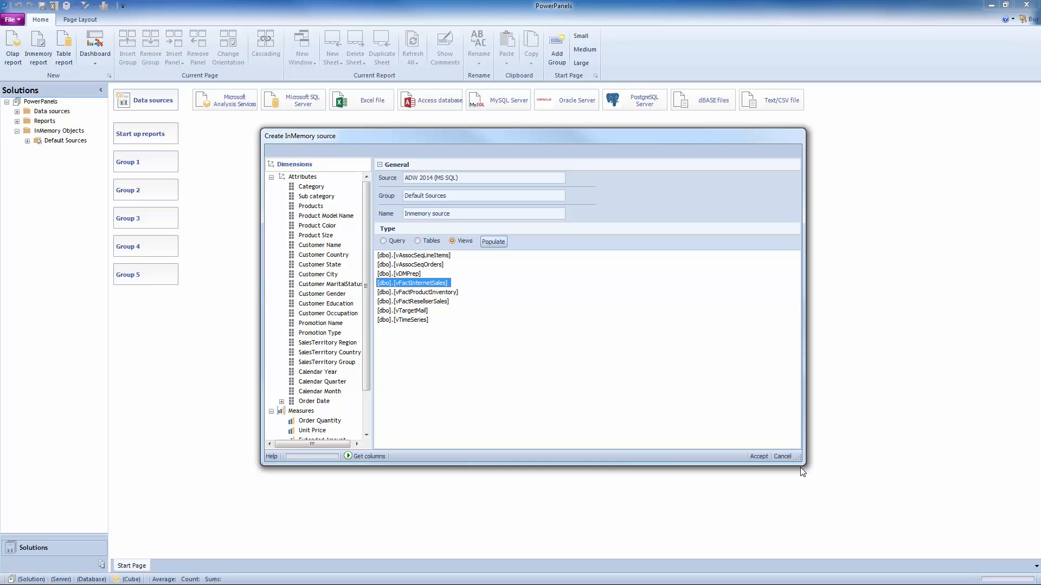
Step: Enlarge the dialog further and examine the retrieved attributes and measures, including the date levels under Order Date
{"action": "left_click_drag", "start_coordinate": [799, 461], "coordinate": [899, 506]}
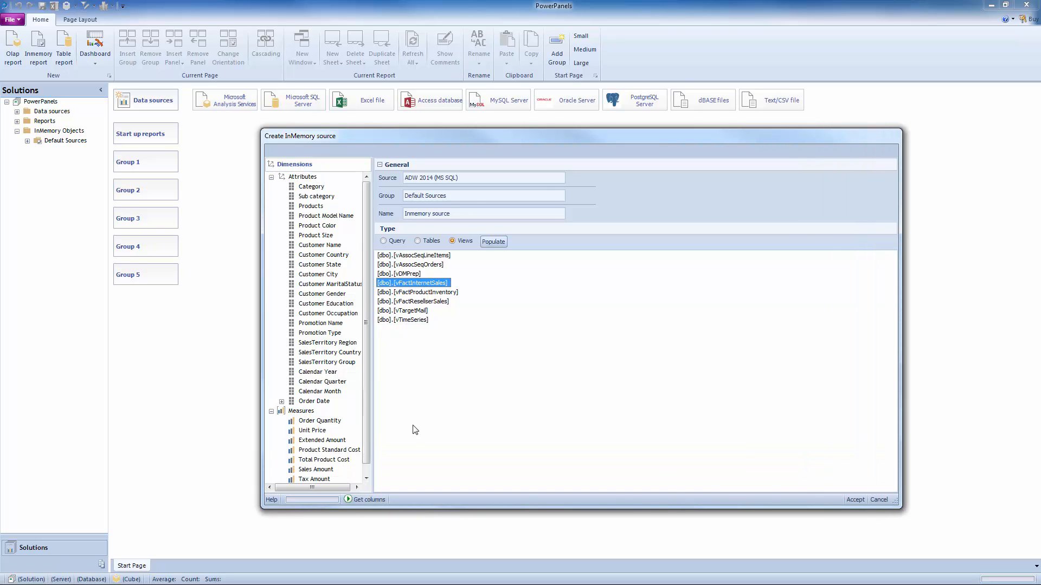
{"action": "left_click_drag", "start_coordinate": [527, 138], "coordinate": [491, 86]}
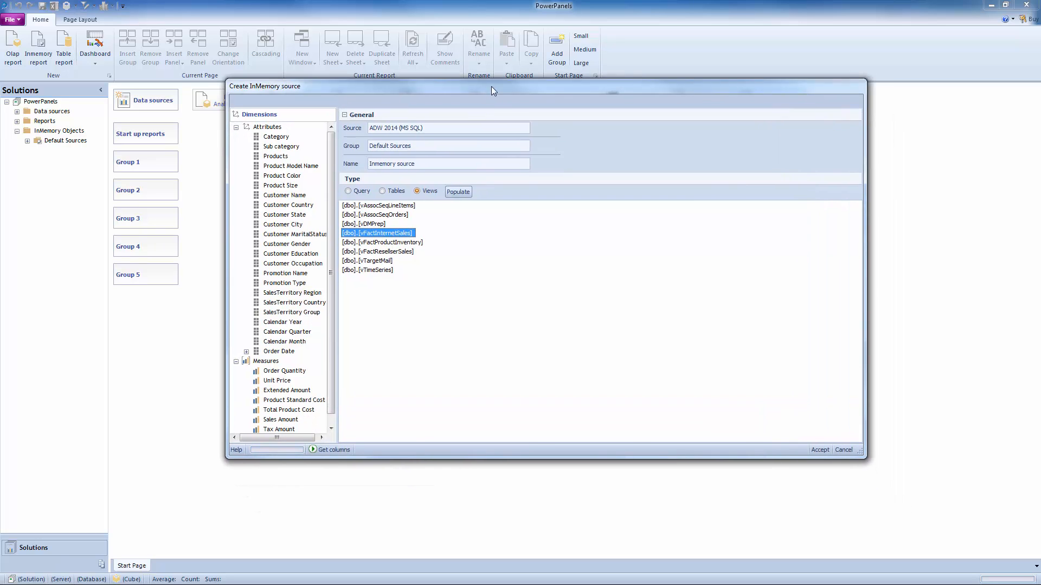
{"action": "left_click_drag", "start_coordinate": [859, 453], "coordinate": [892, 479]}
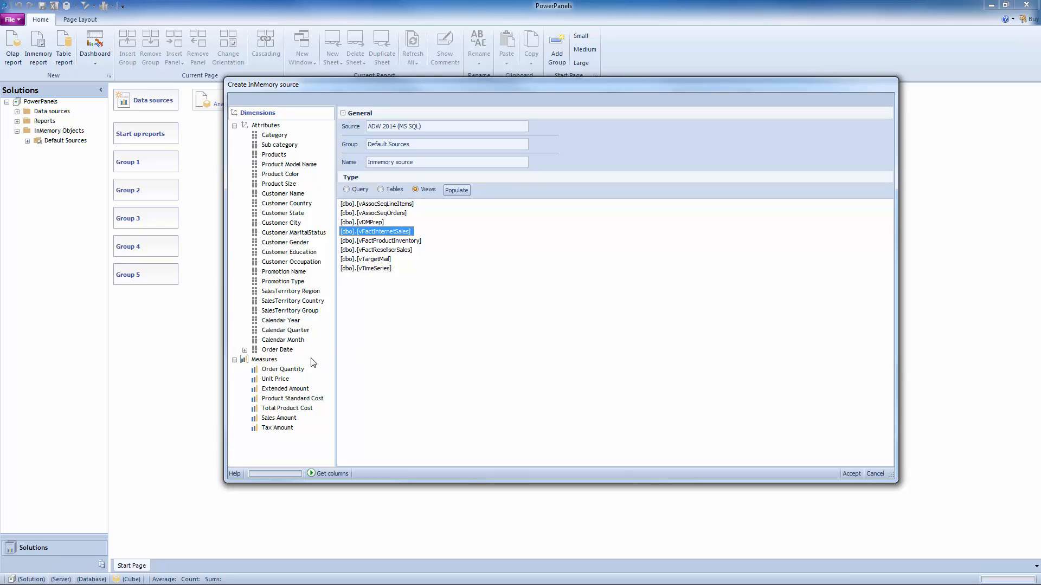
{"action": "left_click", "coordinate": [245, 351]}
{"action": "scroll", "coordinate": [330, 399], "scroll_direction": "down", "scroll_amount": 3}
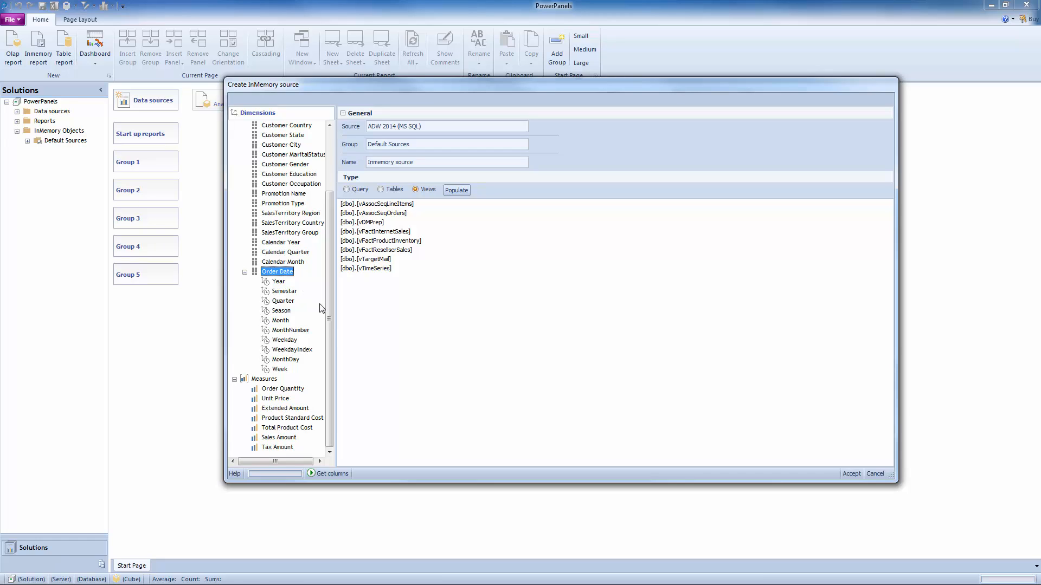
{"action": "left_click_drag", "start_coordinate": [330, 336], "coordinate": [327, 272]}
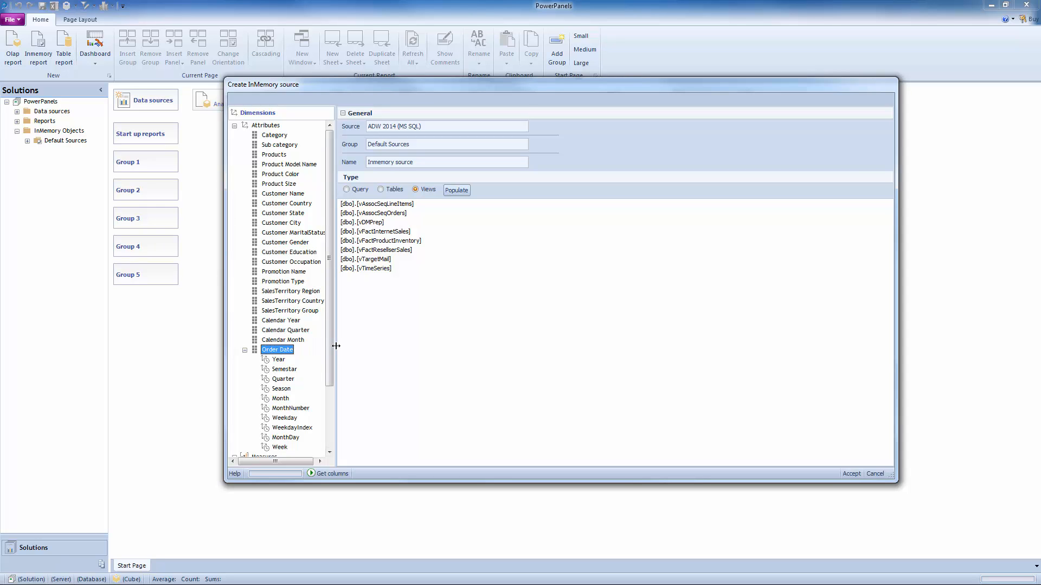
{"action": "mouse_move", "coordinate": [331, 359]}
{"action": "left_mouse_down"}
{"action": "mouse_move", "coordinate": [330, 417]}
{"action": "mouse_move", "coordinate": [333, 347]}
{"action": "left_mouse_up"}
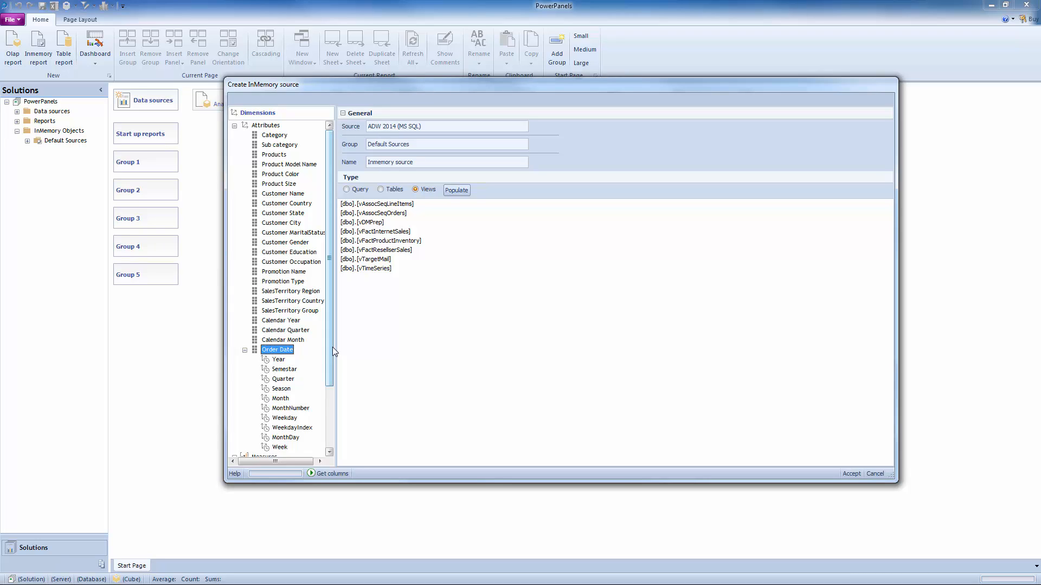
Step: Name the InMemory source "Internet Sales MS SQL Model" and accept it
{"action": "left_click", "coordinate": [432, 163]}
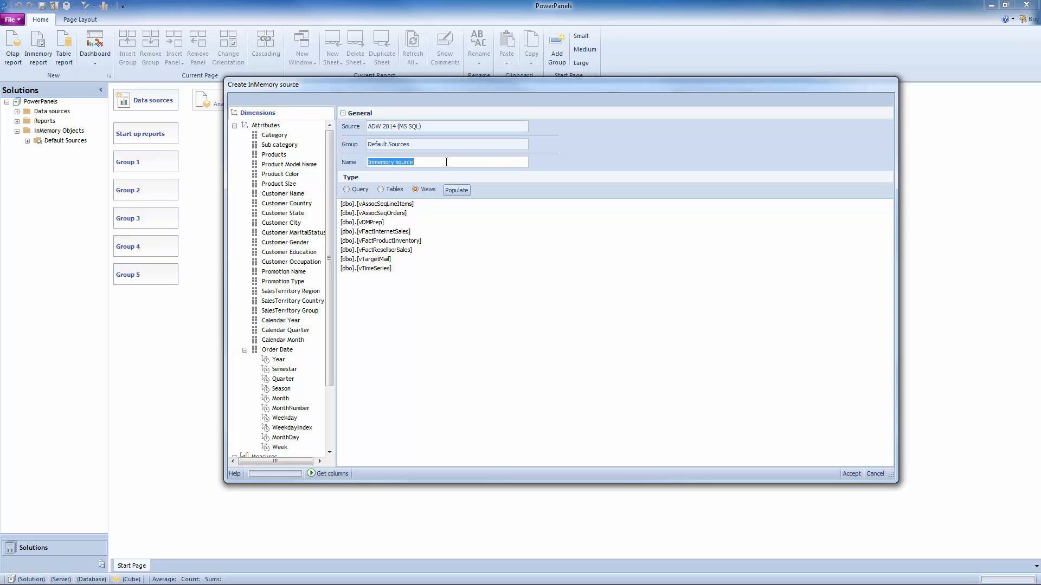
{"action": "type", "text": "Internet Sales MS SQL Model"}
{"action": "left_click", "coordinate": [852, 475]}
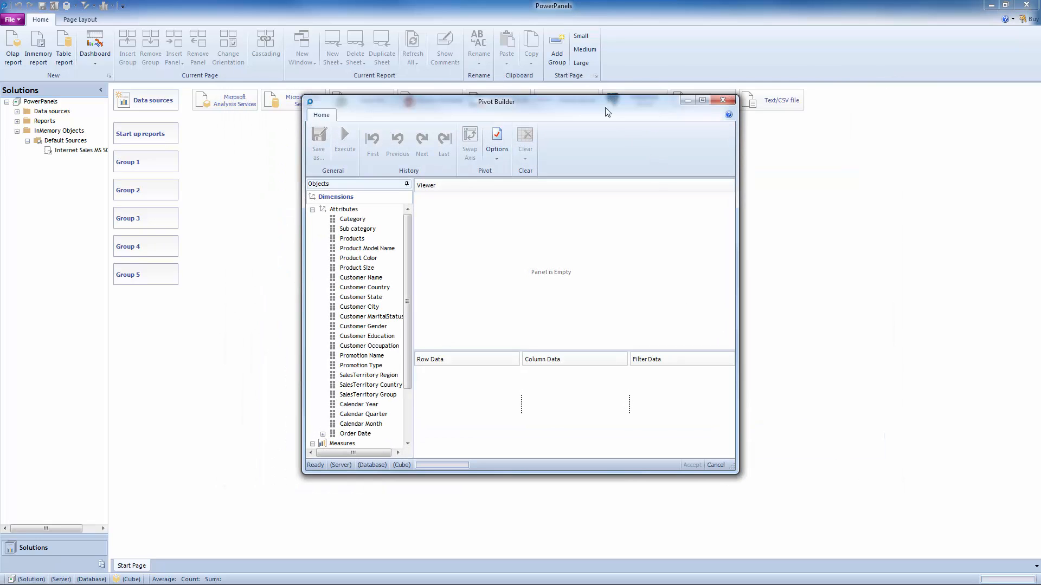
Step: Enlarge the Pivot Builder window and add the Customer Country attribute to the row data
{"action": "left_click_drag", "start_coordinate": [567, 102], "coordinate": [451, 77]}
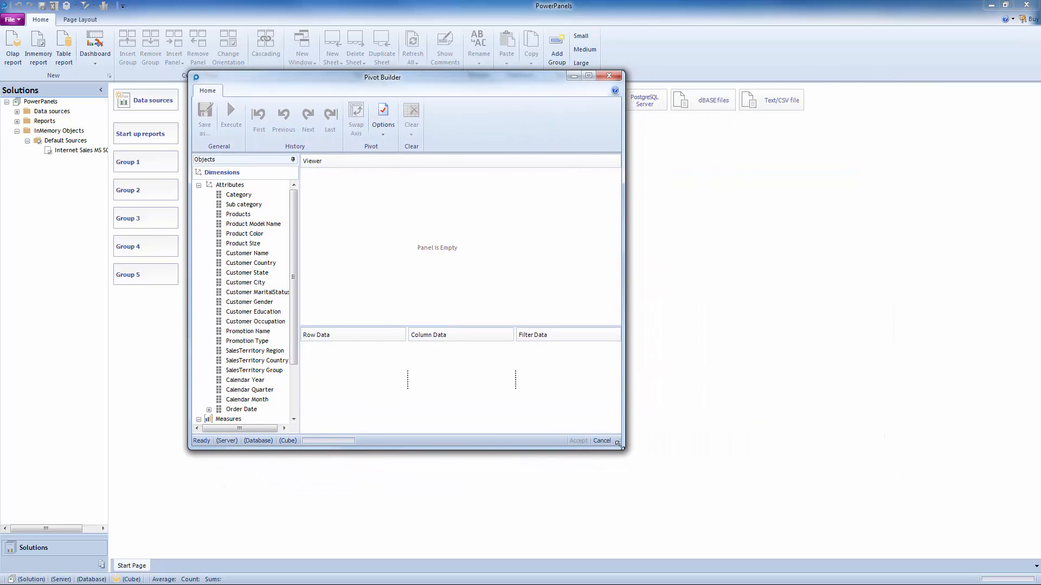
{"action": "left_click_drag", "start_coordinate": [620, 445], "coordinate": [954, 494]}
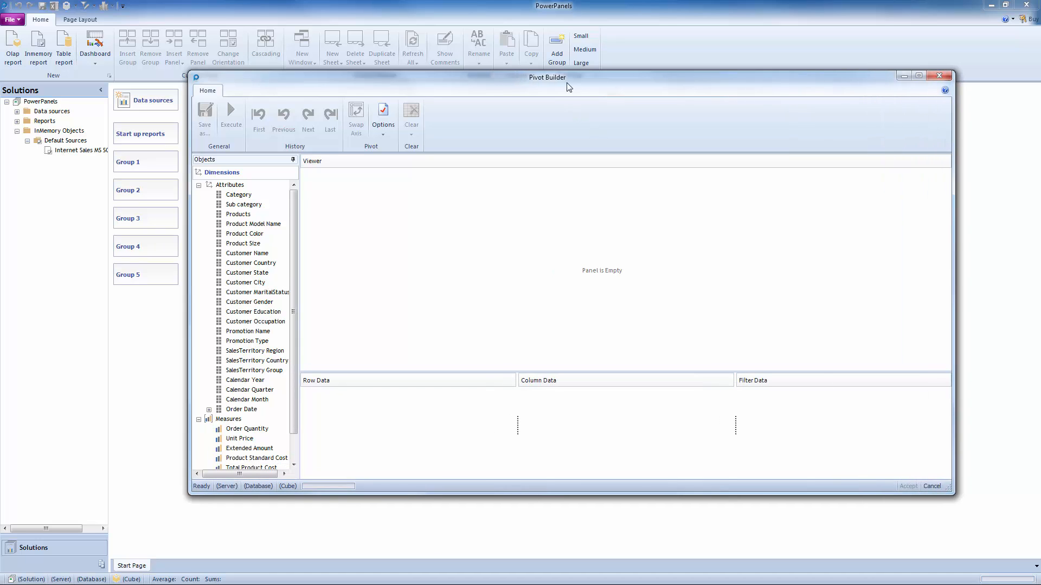
{"action": "left_click_drag", "start_coordinate": [542, 74], "coordinate": [500, 43]}
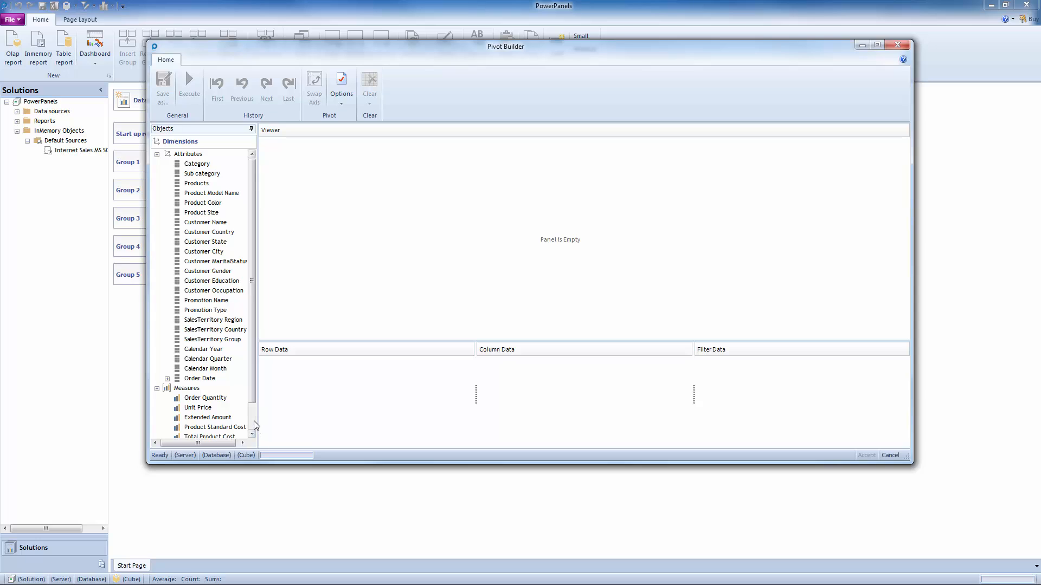
{"action": "scroll", "coordinate": [255, 427], "scroll_direction": "down", "scroll_amount": 1}
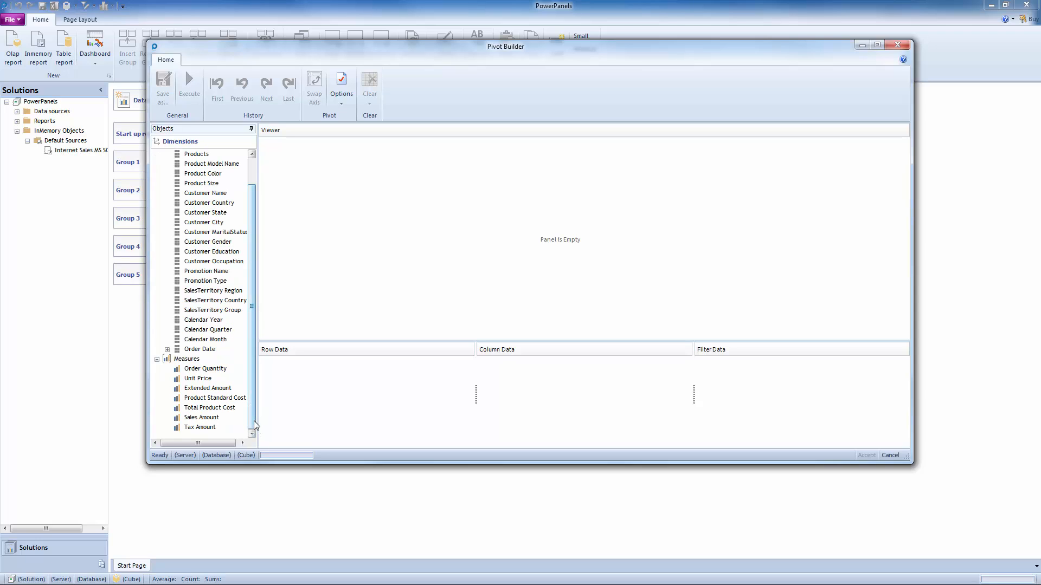
{"action": "scroll", "coordinate": [254, 426], "scroll_direction": "up", "scroll_amount": 1}
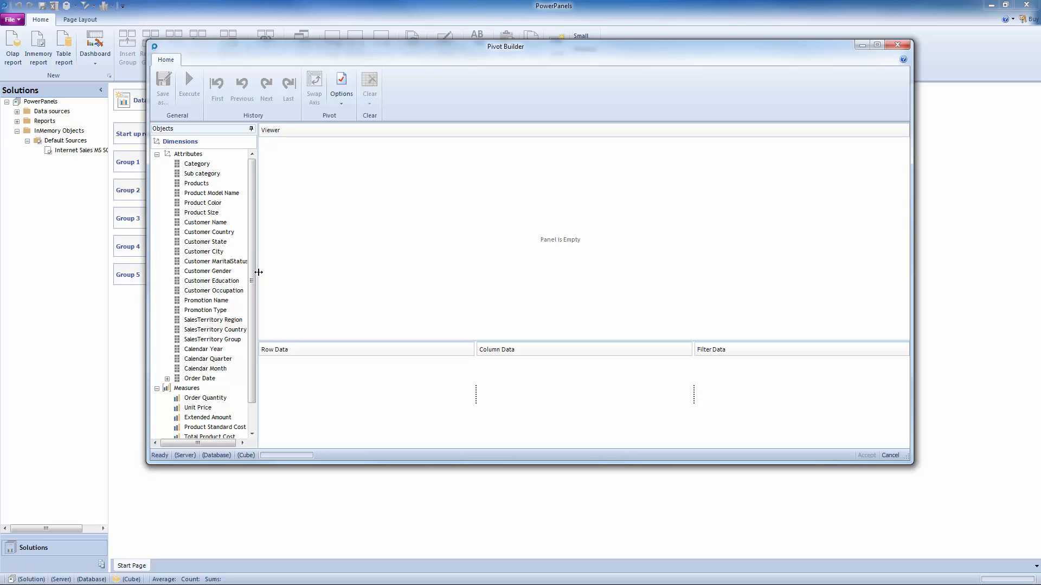
{"action": "left_click", "coordinate": [212, 233]}
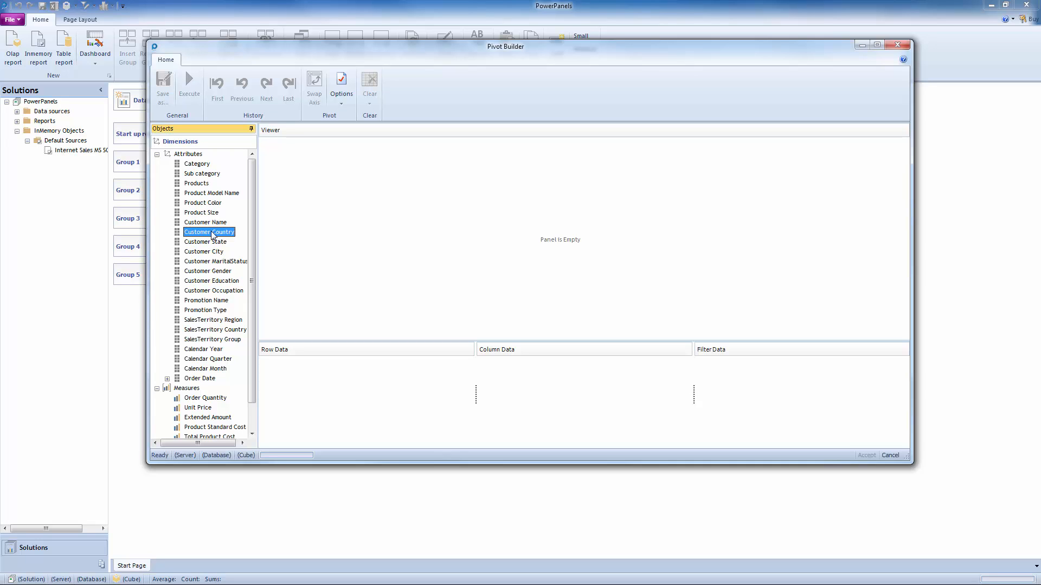
{"action": "left_click_drag", "start_coordinate": [212, 234], "coordinate": [358, 402]}
Step: Add the Order Date's Year level and the Sales Amount measure to the column data
{"action": "scroll", "coordinate": [254, 406], "scroll_direction": "down", "scroll_amount": 1}
{"action": "left_click", "coordinate": [167, 354]}
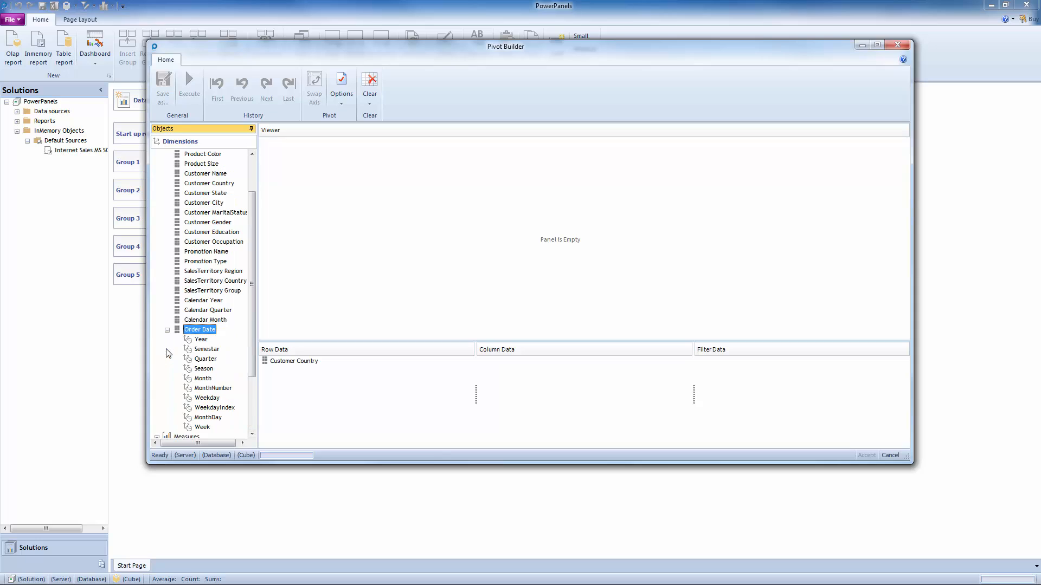
{"action": "left_click_drag", "start_coordinate": [201, 340], "coordinate": [534, 383]}
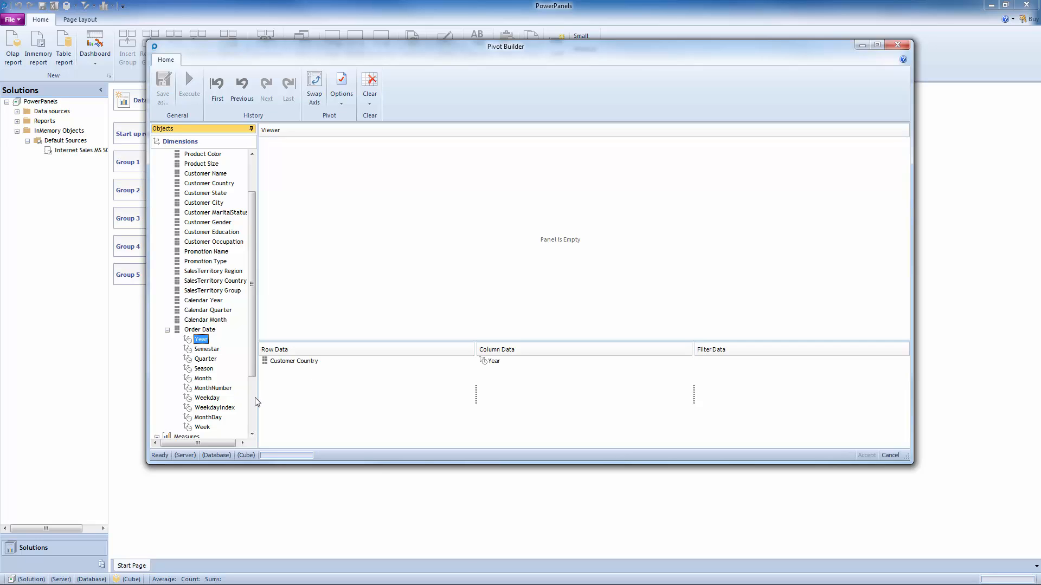
{"action": "scroll", "coordinate": [255, 401], "scroll_direction": "down", "scroll_amount": 3}
{"action": "left_click_drag", "start_coordinate": [202, 418], "coordinate": [585, 418]}
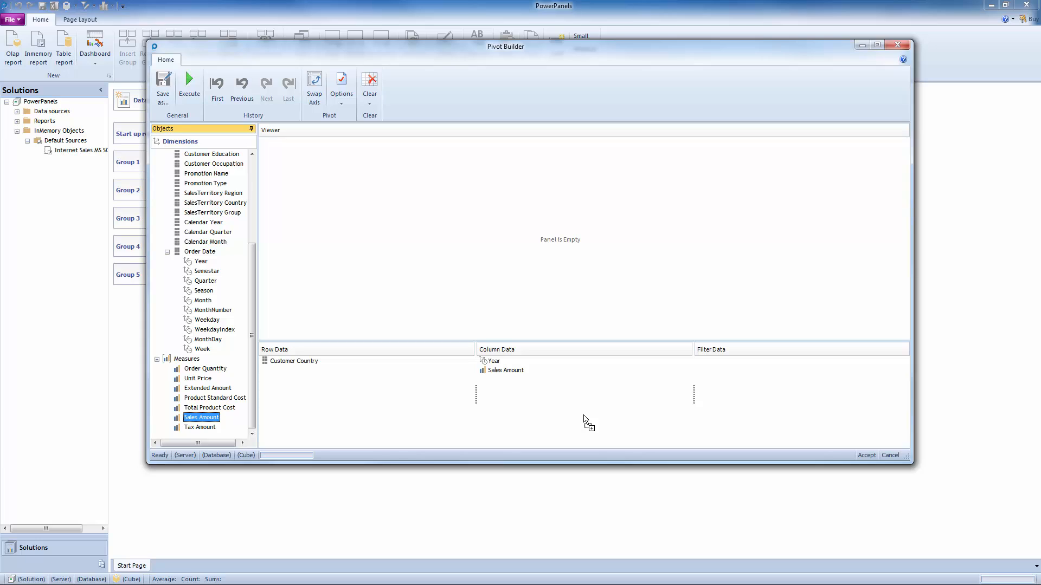
Step: Execute the pivot of Sales Amount by country and year, and accept it as a new report
{"action": "left_click", "coordinate": [253, 170]}
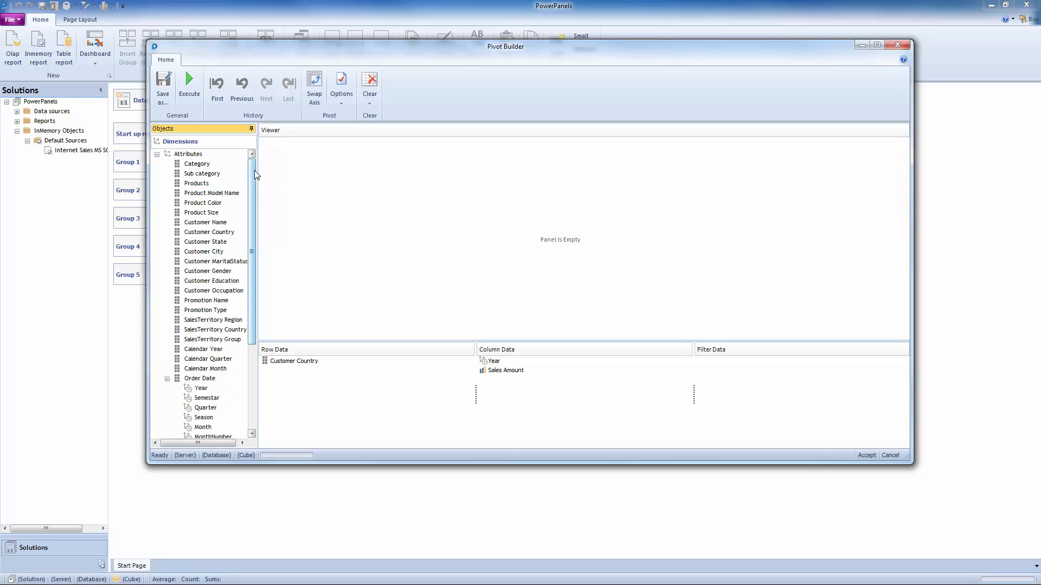
{"action": "left_click", "coordinate": [189, 91]}
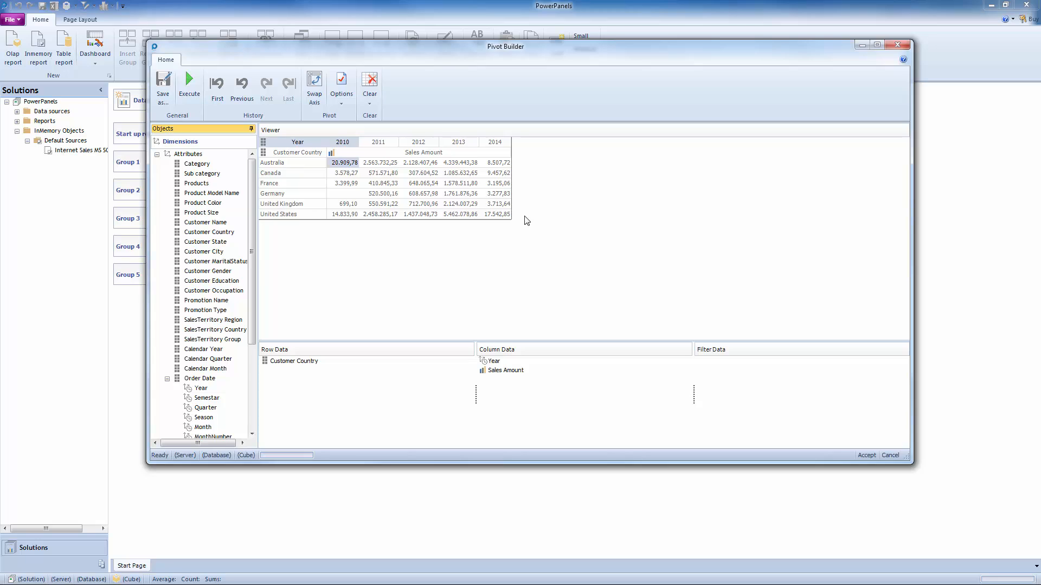
{"action": "left_click", "coordinate": [505, 215]}
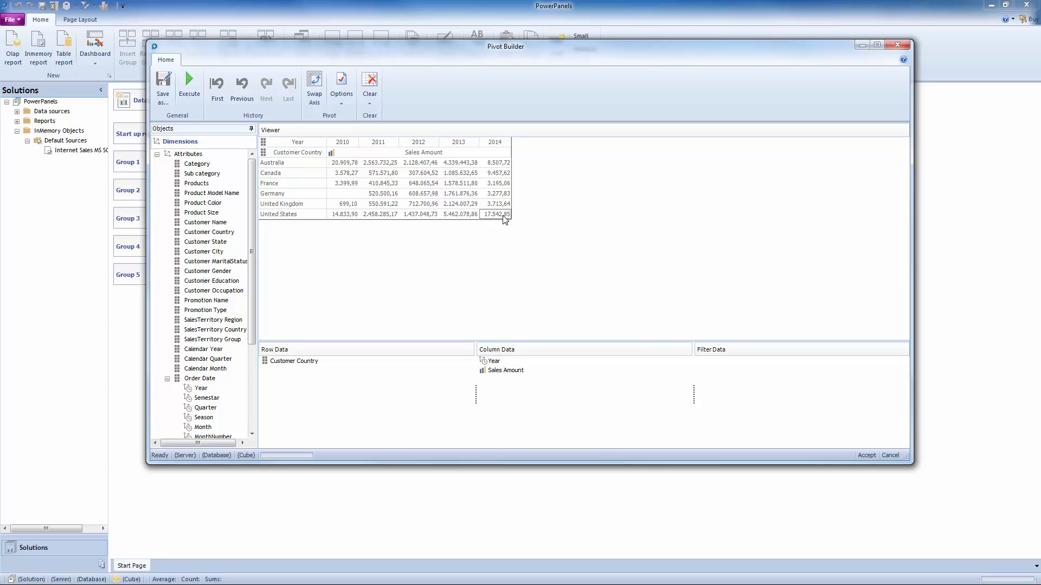
{"action": "left_click", "coordinate": [867, 455]}
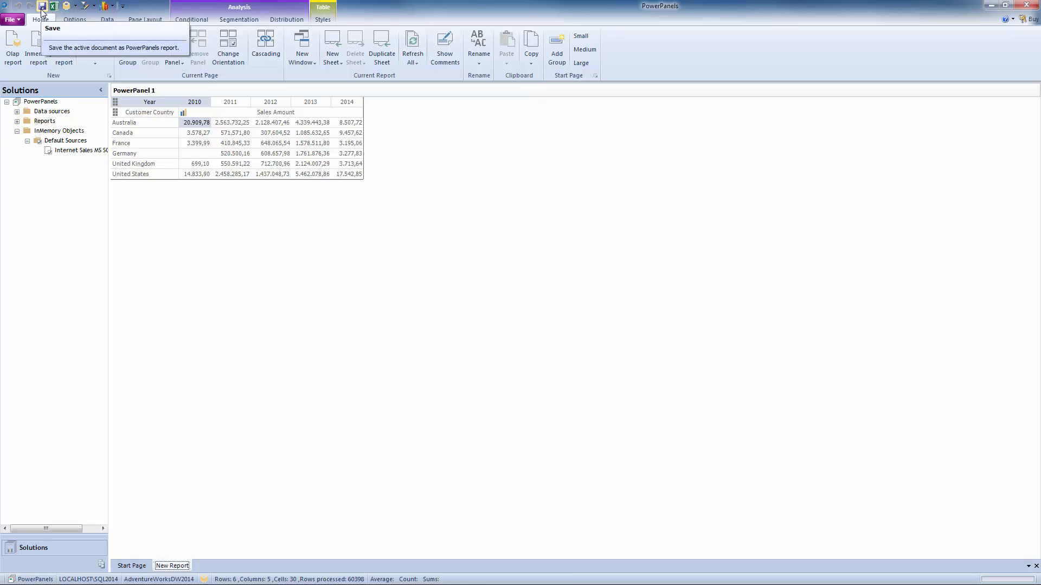
Step: Start saving the new report and choose the Reports folder as its location
{"action": "left_click", "coordinate": [13, 21]}
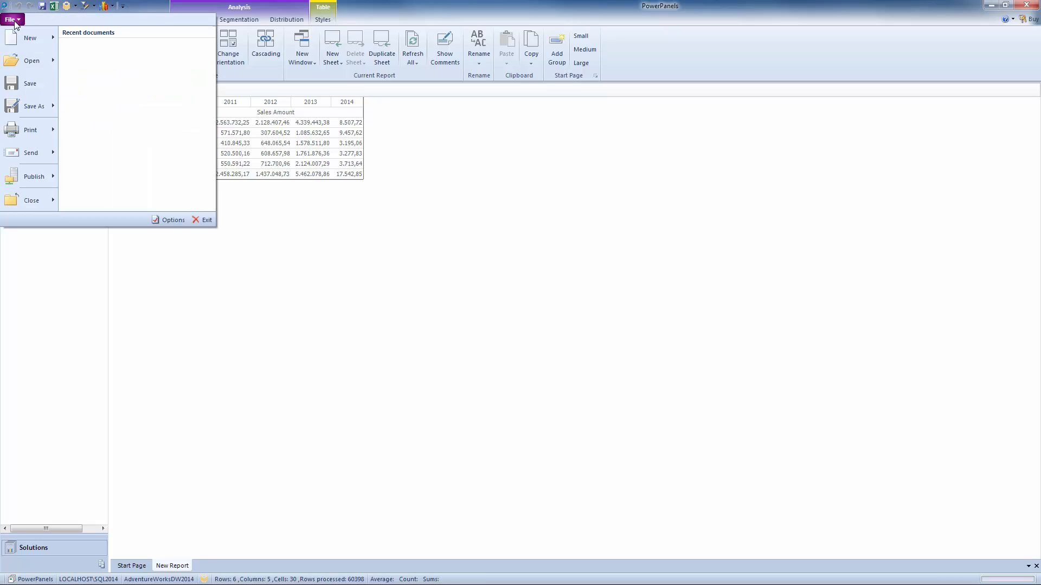
{"action": "mouse_move", "coordinate": [35, 67]}
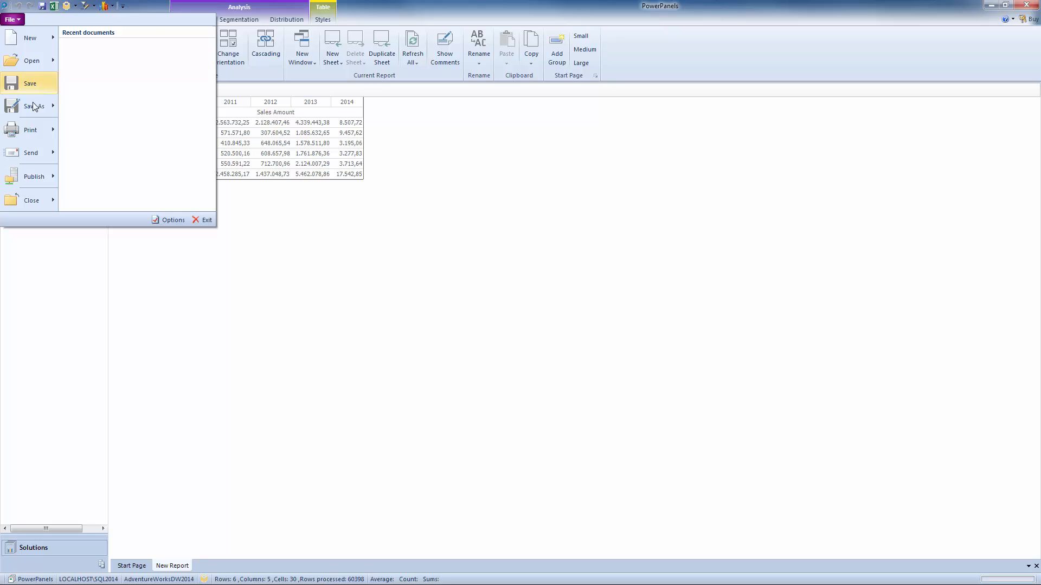
{"action": "mouse_move", "coordinate": [34, 111]}
{"action": "left_click", "coordinate": [29, 87]}
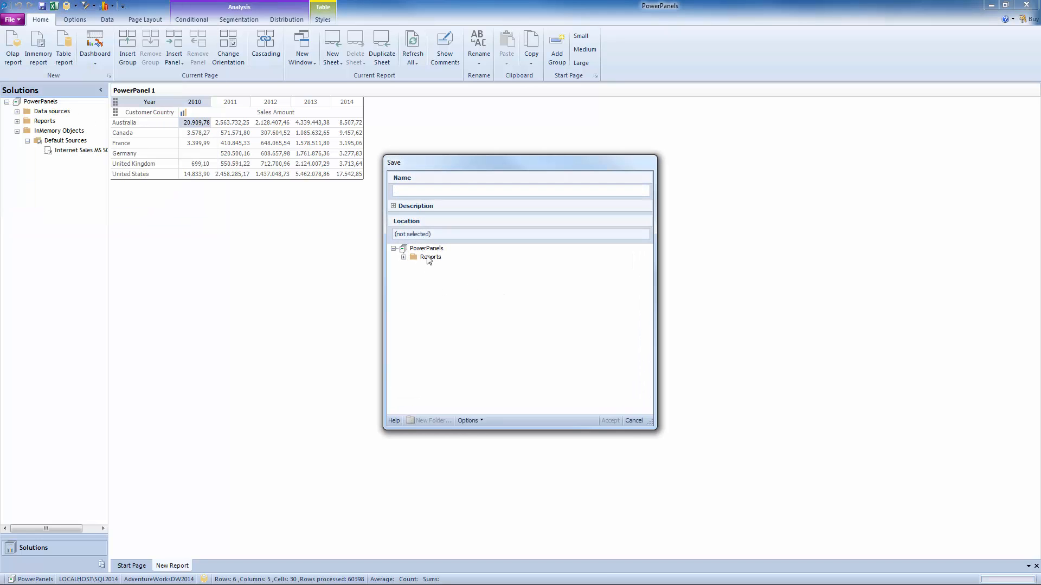
{"action": "left_click", "coordinate": [429, 259]}
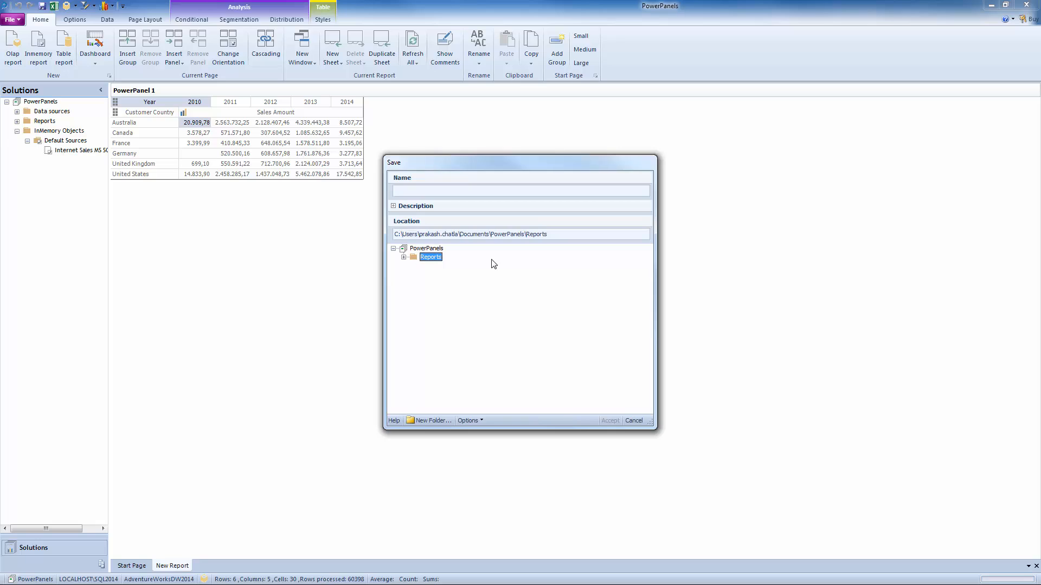
Step: Save the report under the name "Customer Sales ove years" and widen the Solutions pane to fit the full report name
{"action": "left_click", "coordinate": [450, 192]}
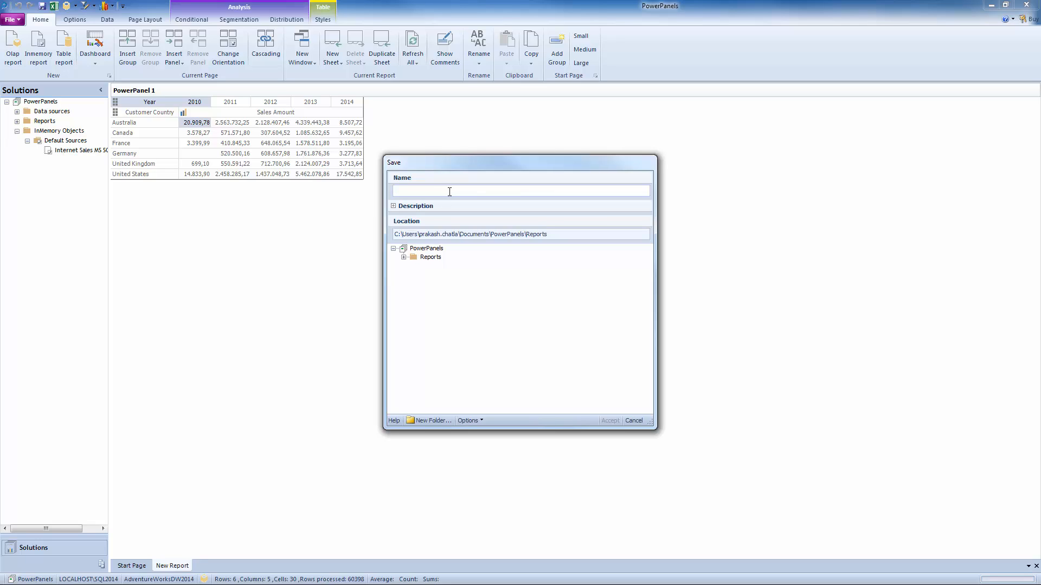
{"action": "type", "text": "Cust"}
{"action": "type", "text": "omer"}
{"action": "type", "text": " Sale"}
{"action": "type", "text": "s ove"}
{"action": "type", "text": "r Years"}
{"action": "left_click", "coordinate": [610, 420]}
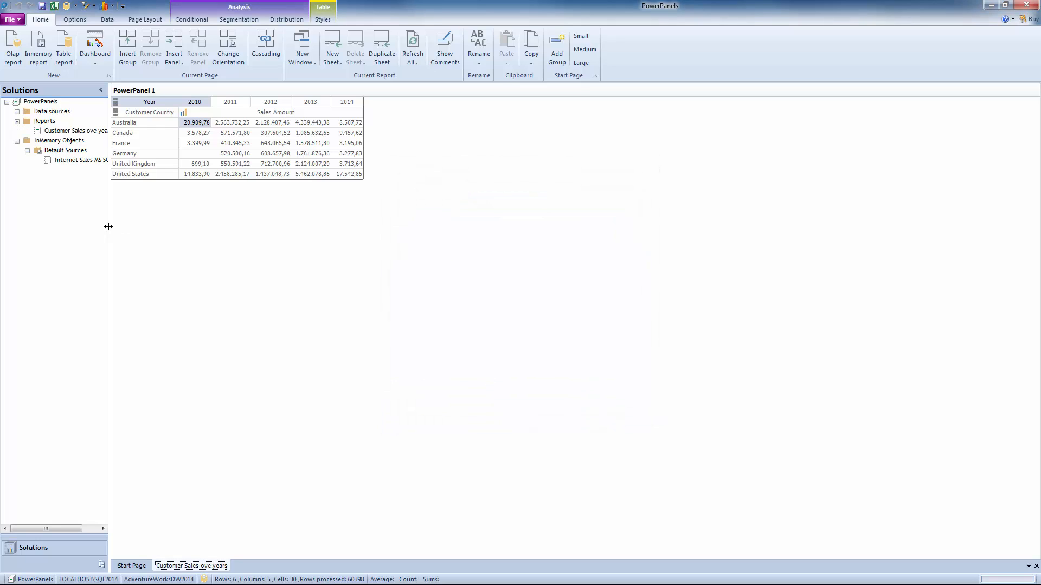
{"action": "left_click_drag", "start_coordinate": [109, 230], "coordinate": [130, 232]}
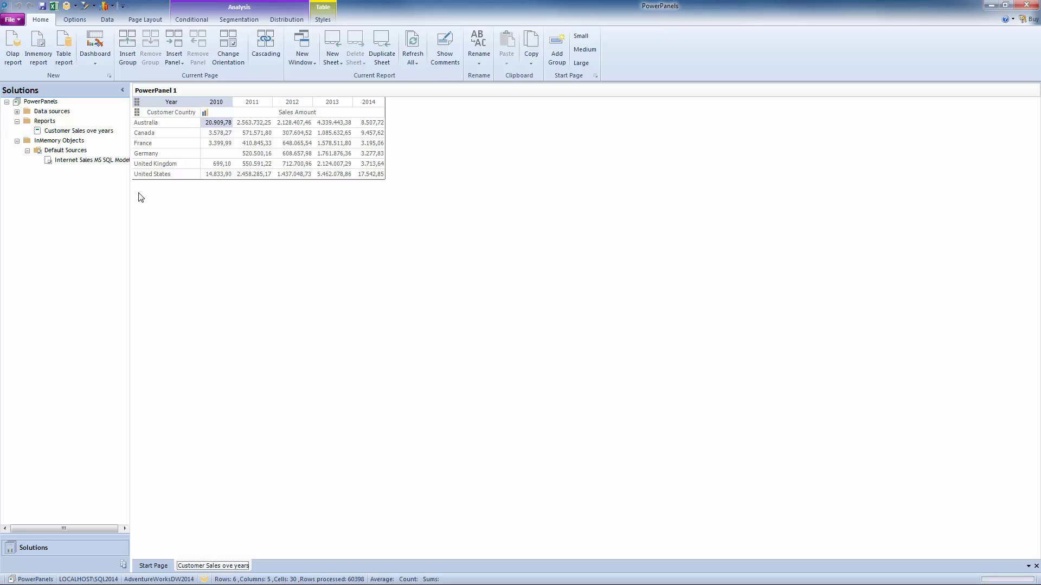
Step: Create a MySQL Server data source from the Start Page and connect to LOCALHOST with the account's username and password
{"action": "left_click", "coordinate": [155, 566]}
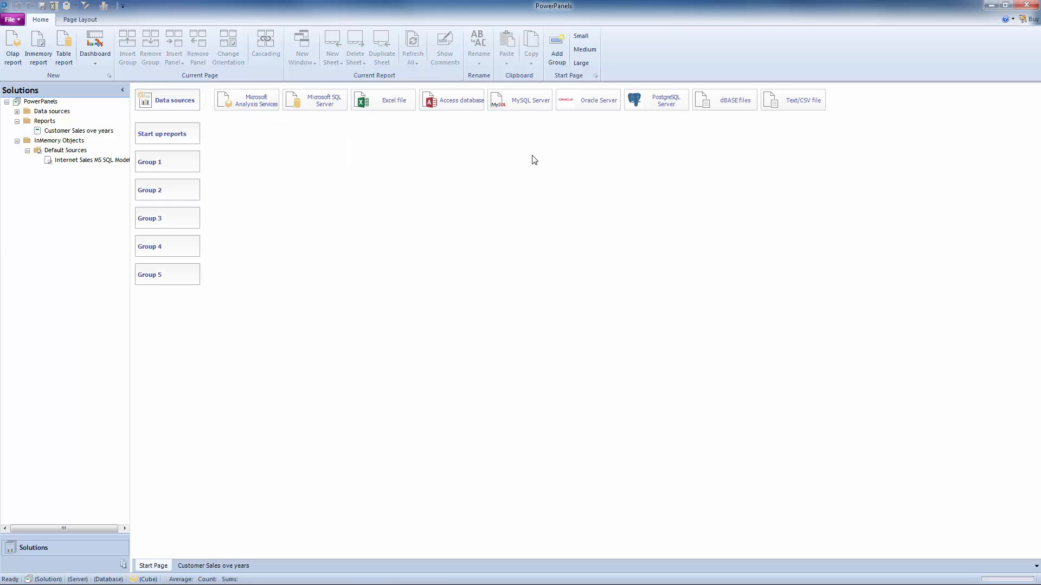
{"action": "left_click", "coordinate": [519, 103]}
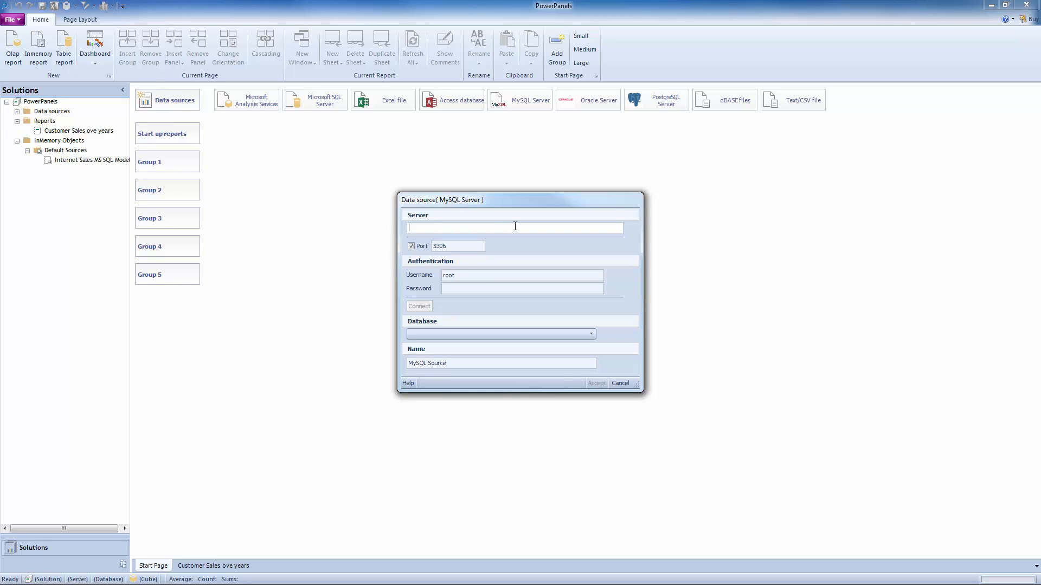
{"action": "type", "text": "LOCALHOST"}
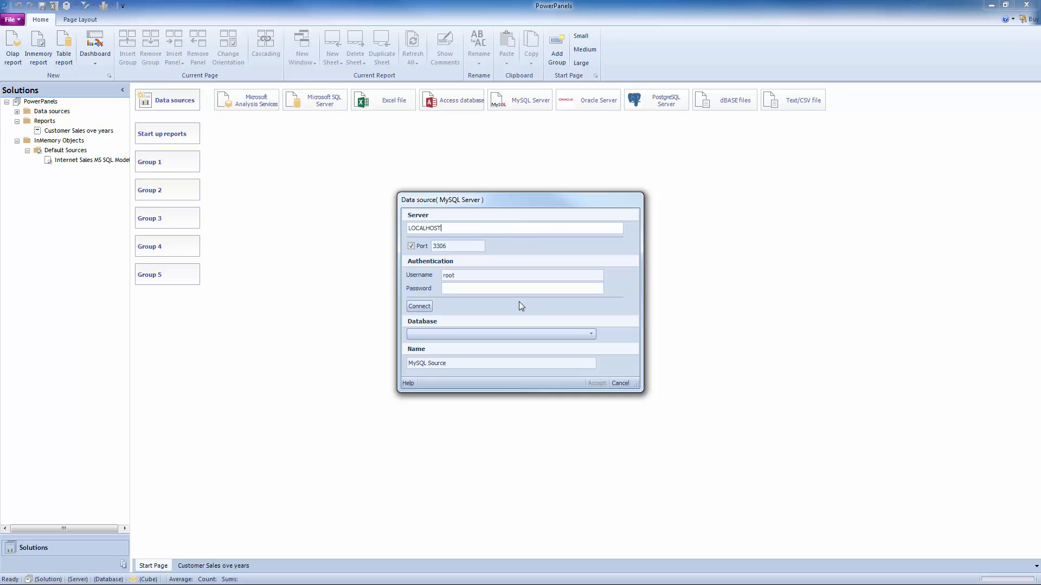
{"action": "left_click", "coordinate": [473, 275]}
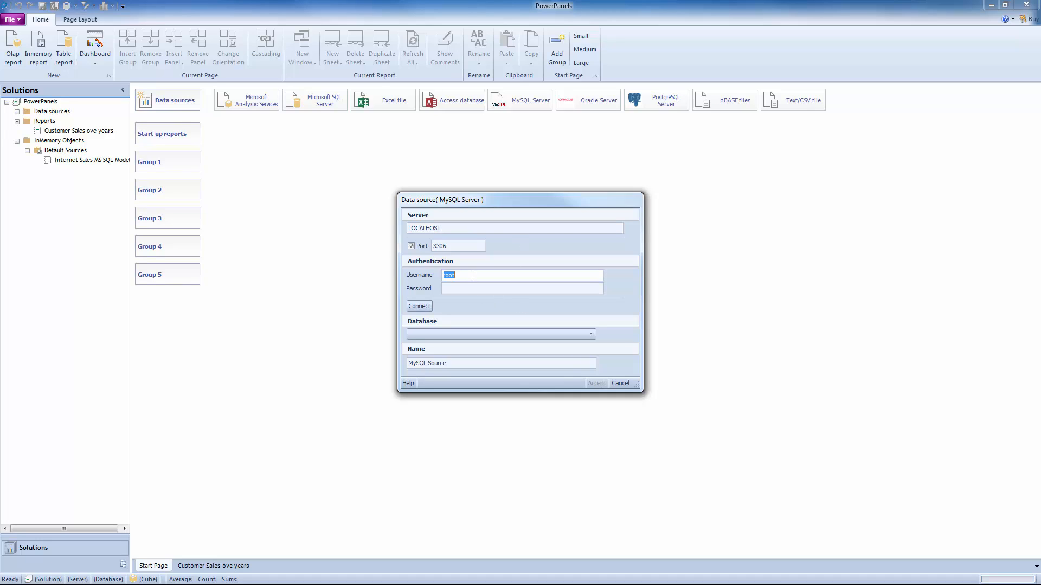
{"action": "type", "text": "chatla"}
{"action": "key", "text": "Tab"}
{"action": "type", "text": "**********"}
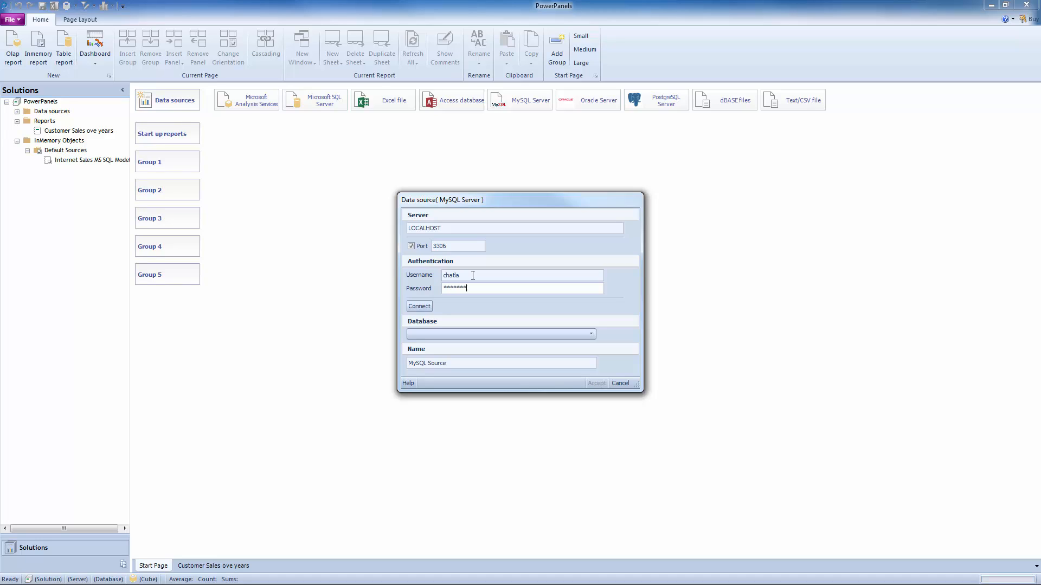
{"action": "left_click", "coordinate": [419, 307]}
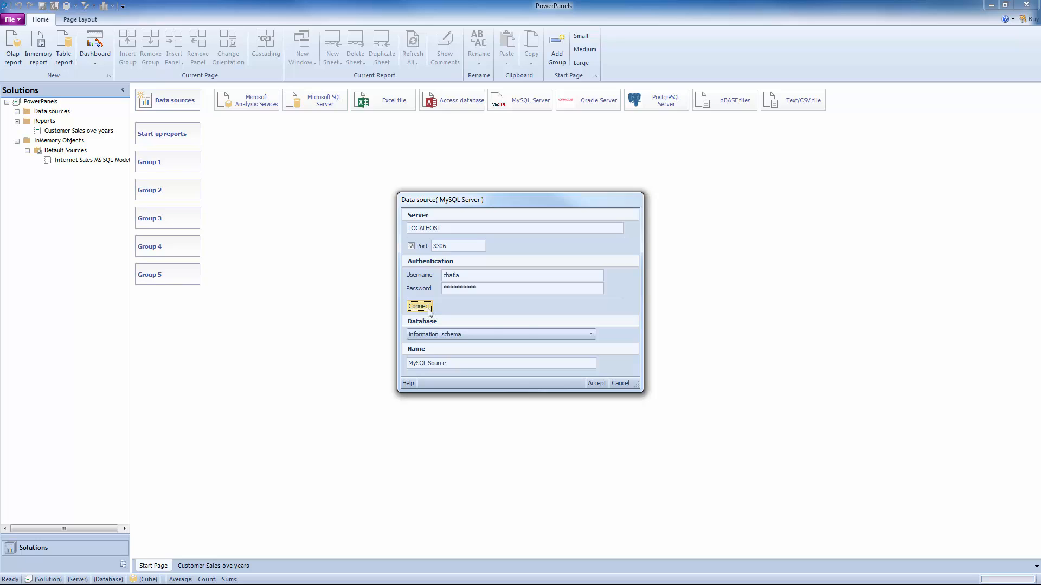
Step: Select the adventureworksdw2014 database, name the source "ADW 2014 (MYSQL)" and accept it
{"action": "left_click", "coordinate": [588, 337]}
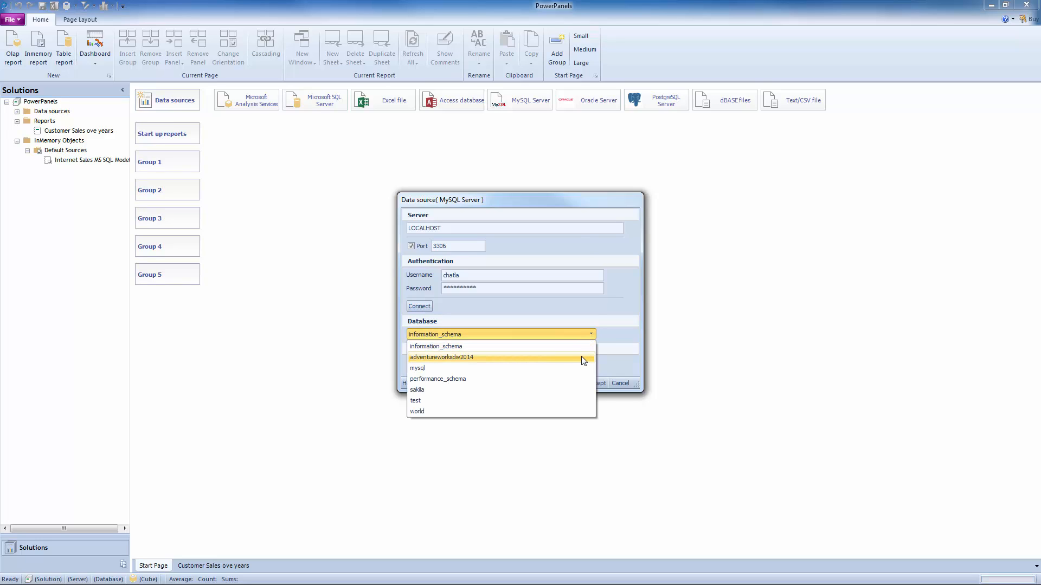
{"action": "left_click", "coordinate": [582, 359]}
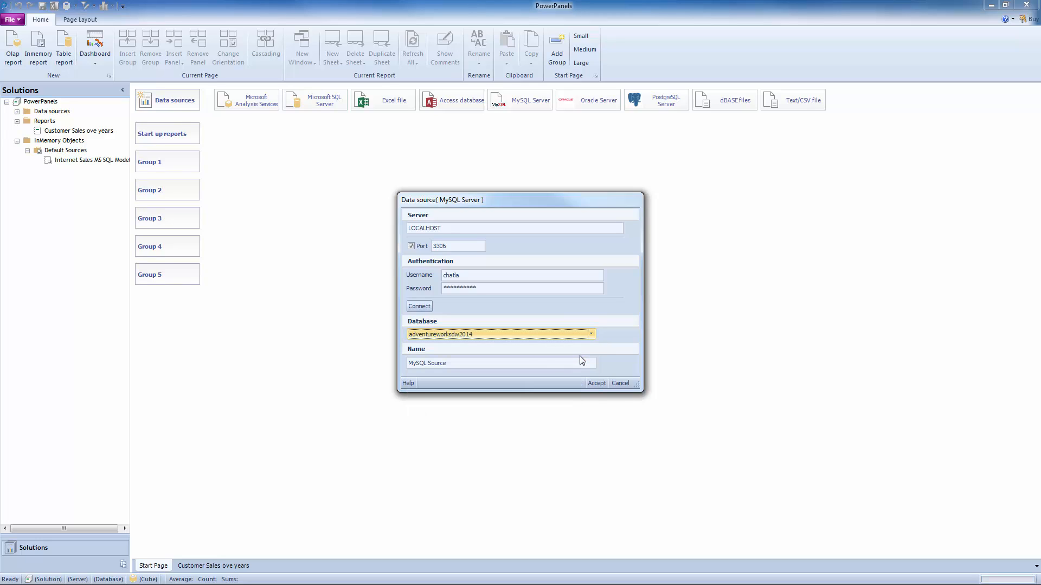
{"action": "left_click", "coordinate": [519, 363]}
{"action": "left_click_drag", "start_coordinate": [515, 366], "coordinate": [407, 363]}
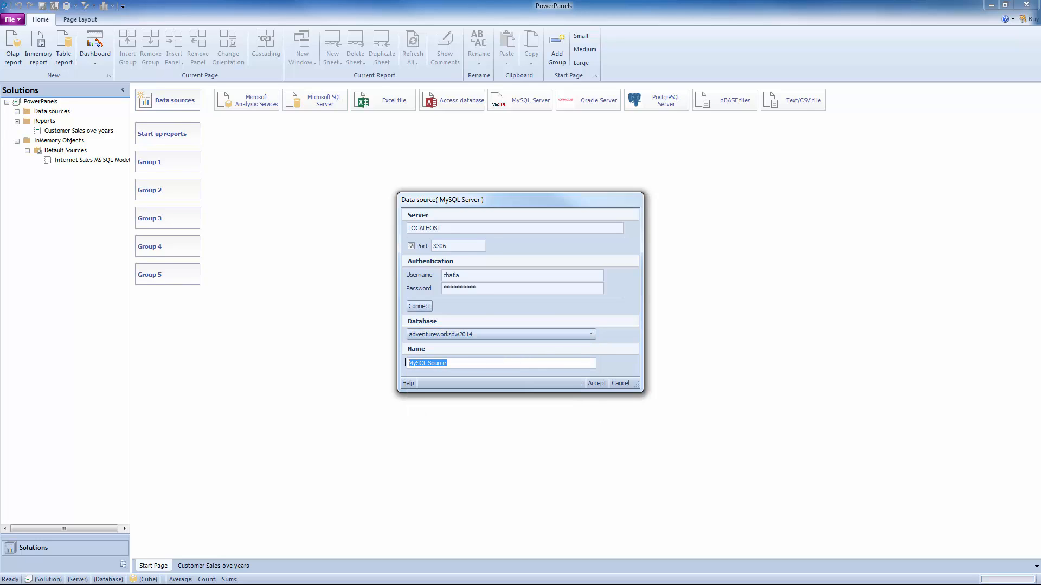
{"action": "type", "text": "ADW 2014 (MYSQL)"}
{"action": "left_click", "coordinate": [591, 385]}
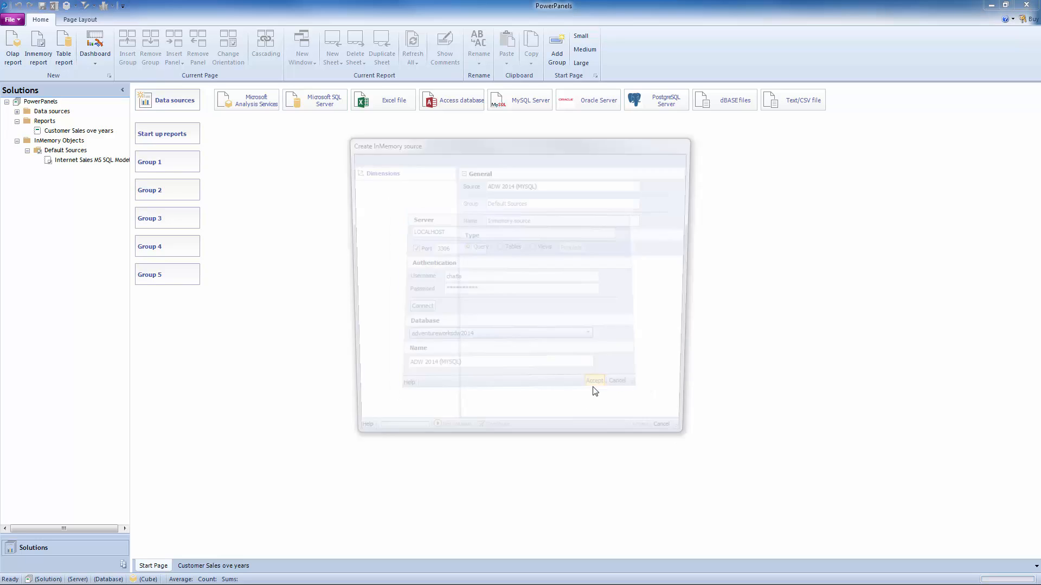
Step: Enlarge the Create InMemory source window and get the columns of the vfactinternetsales view
{"action": "left_click_drag", "start_coordinate": [606, 143], "coordinate": [551, 110]}
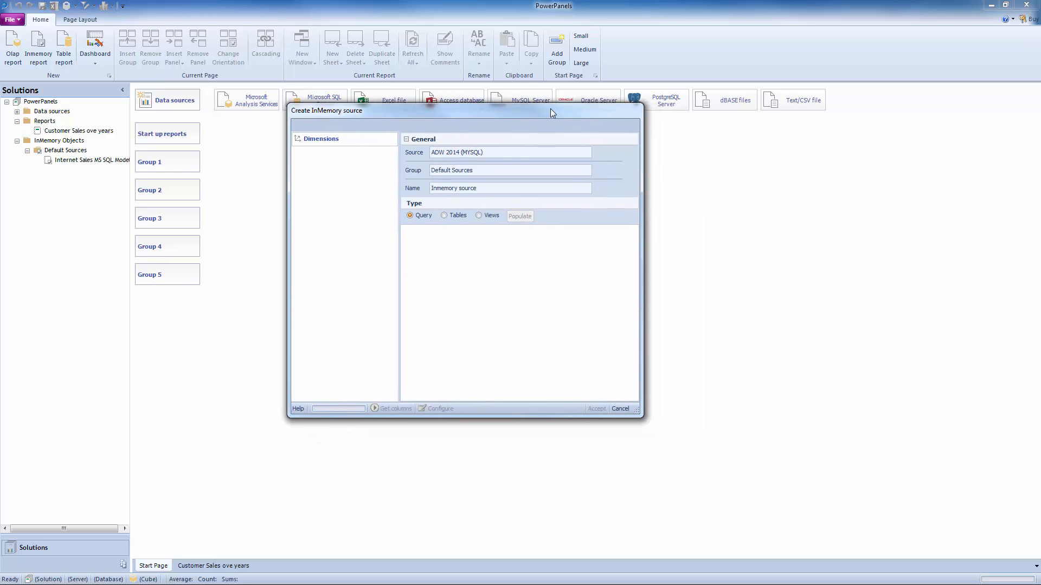
{"action": "left_click_drag", "start_coordinate": [640, 417], "coordinate": [773, 457]}
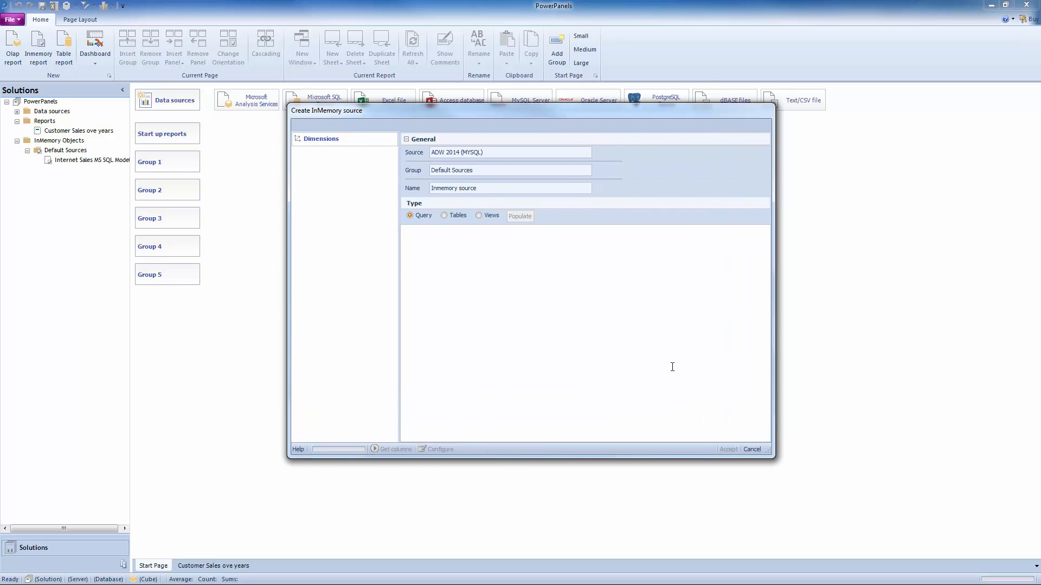
{"action": "left_click", "coordinate": [485, 216]}
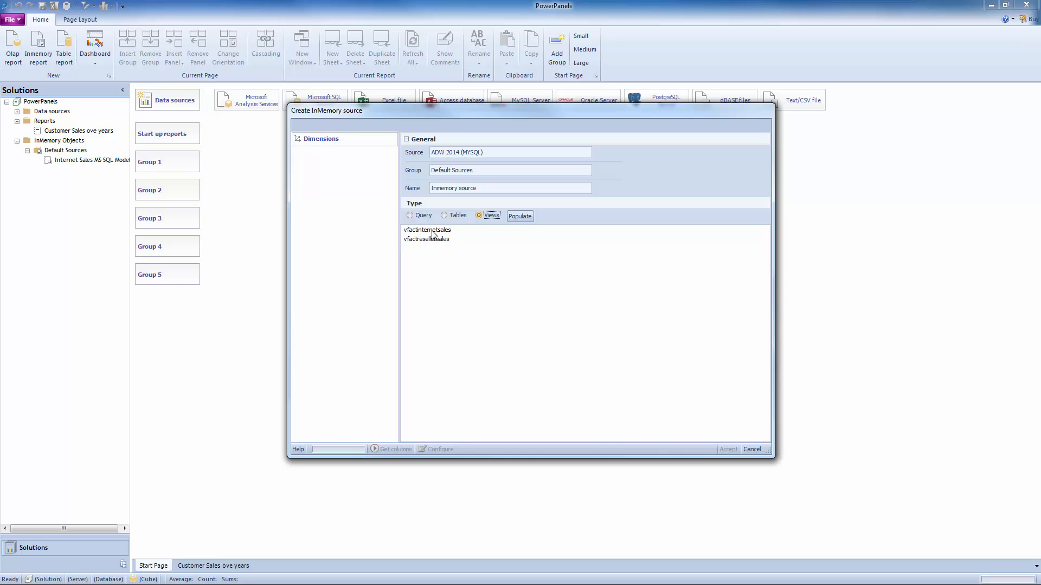
{"action": "left_click", "coordinate": [433, 231]}
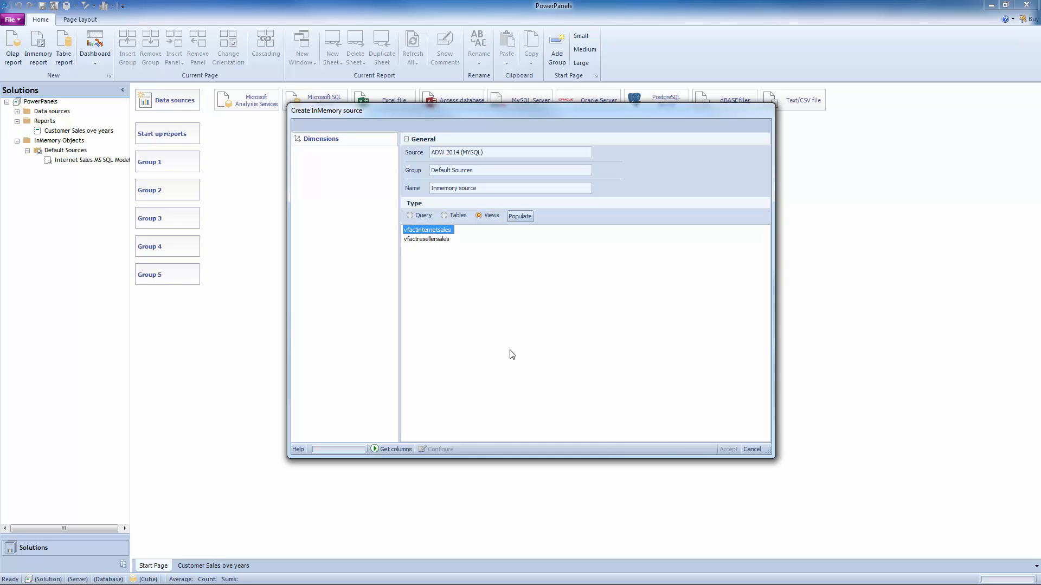
{"action": "left_click", "coordinate": [395, 449]}
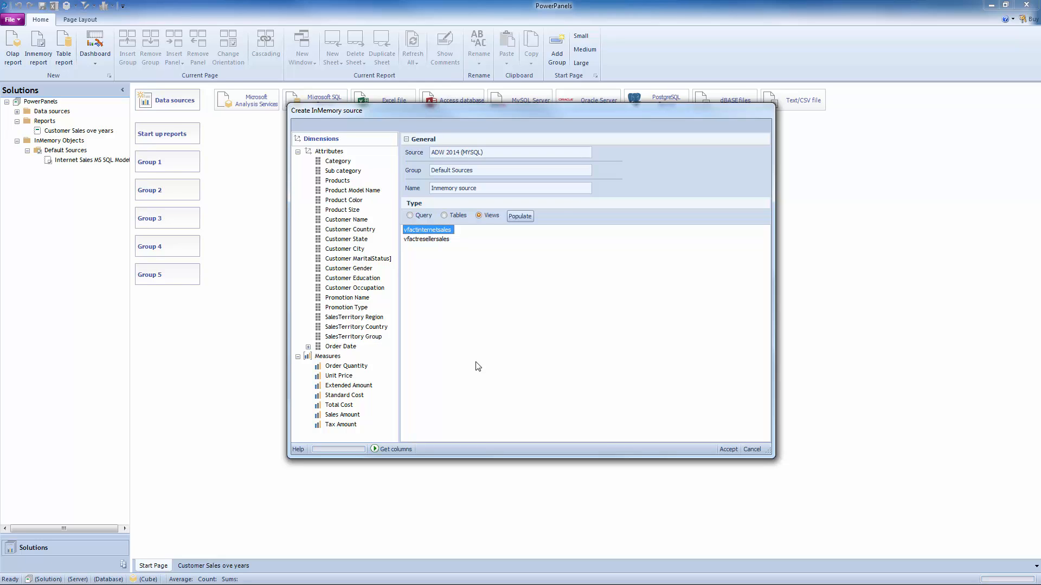
Step: Name the InMemory source "Internet Sales MySQL Model" and accept it
{"action": "left_click", "coordinate": [502, 188]}
{"action": "triple_click", "coordinate": [501, 188]}
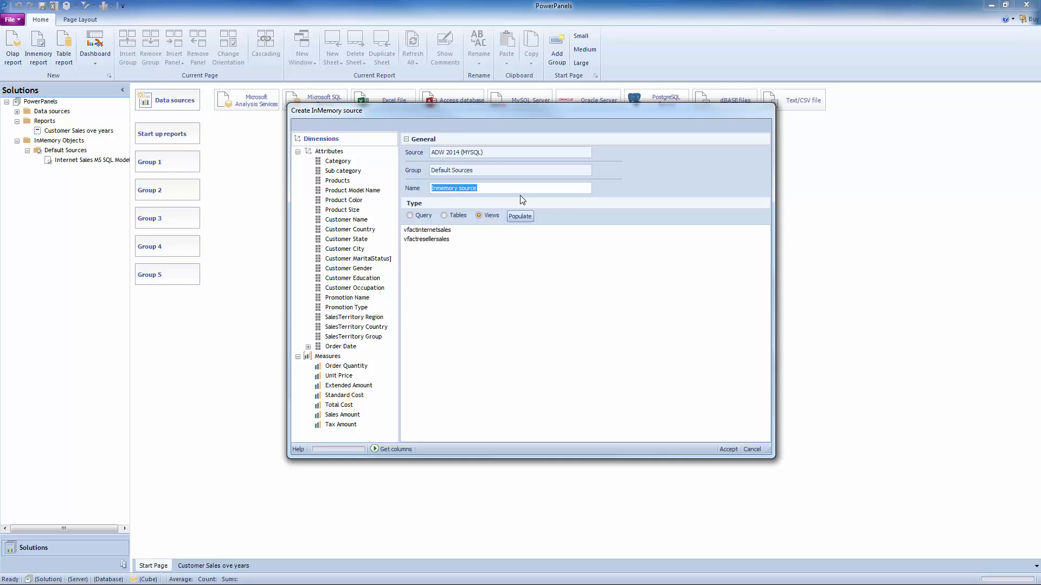
{"action": "type", "text": "Internet Sales MySQL"}
{"action": "key", "text": "BackSpace"}
{"action": "key", "text": "BackSpace"}
{"action": "type", "text": "SQL Mod"}
{"action": "left_click", "coordinate": [728, 450]}
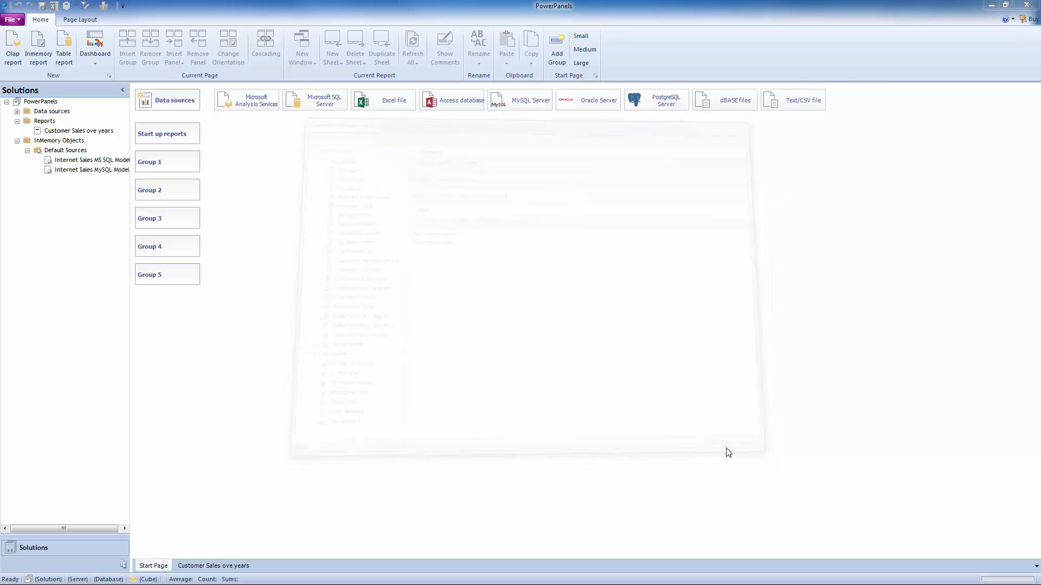
Step: Move and enlarge the Pivot Builder window, and add the Customer State attribute to the row data
{"action": "left_click_drag", "start_coordinate": [566, 107], "coordinate": [464, 81]}
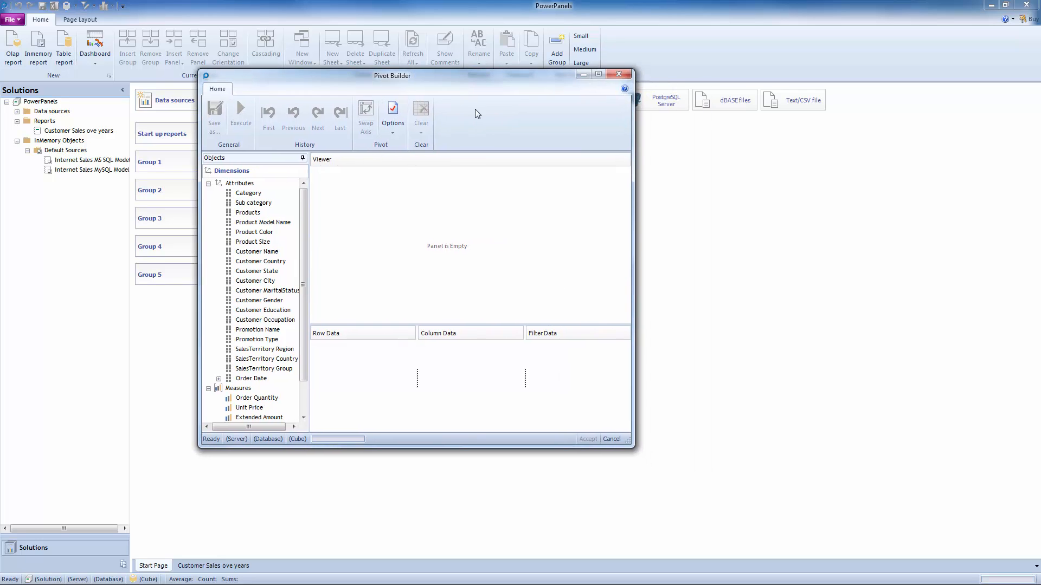
{"action": "left_click_drag", "start_coordinate": [632, 442], "coordinate": [883, 492]}
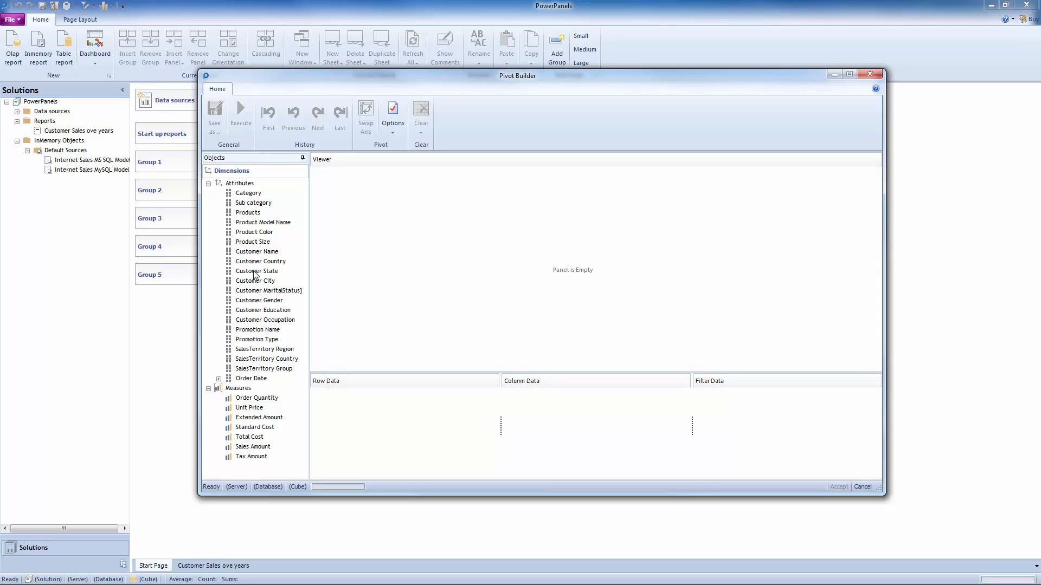
{"action": "left_click_drag", "start_coordinate": [256, 272], "coordinate": [368, 423]}
Step: Add the Order Date's Month level and the Sales Amount measure to the column data
{"action": "left_click", "coordinate": [219, 378]}
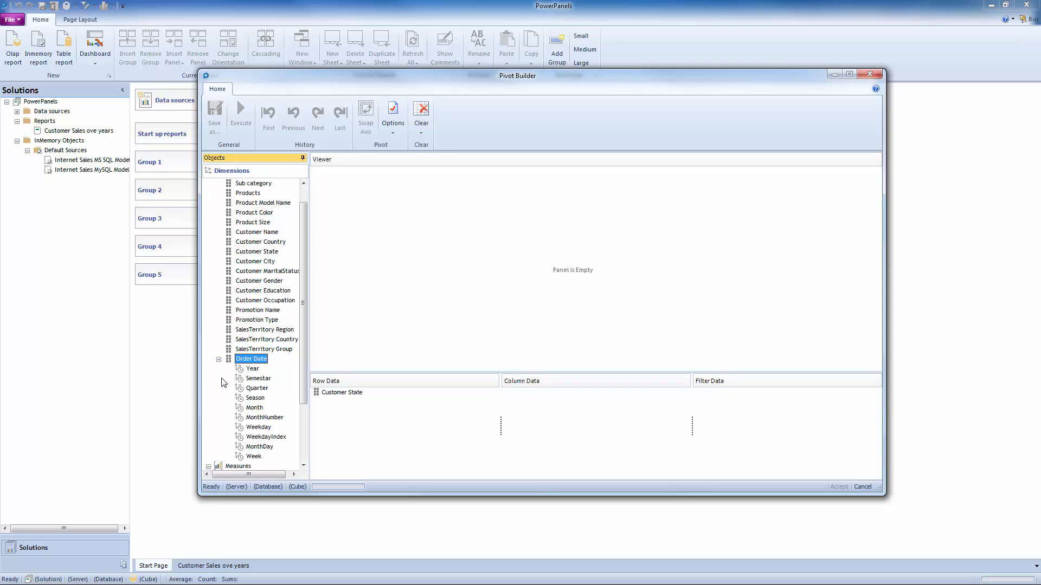
{"action": "left_click_drag", "start_coordinate": [255, 408], "coordinate": [553, 425]}
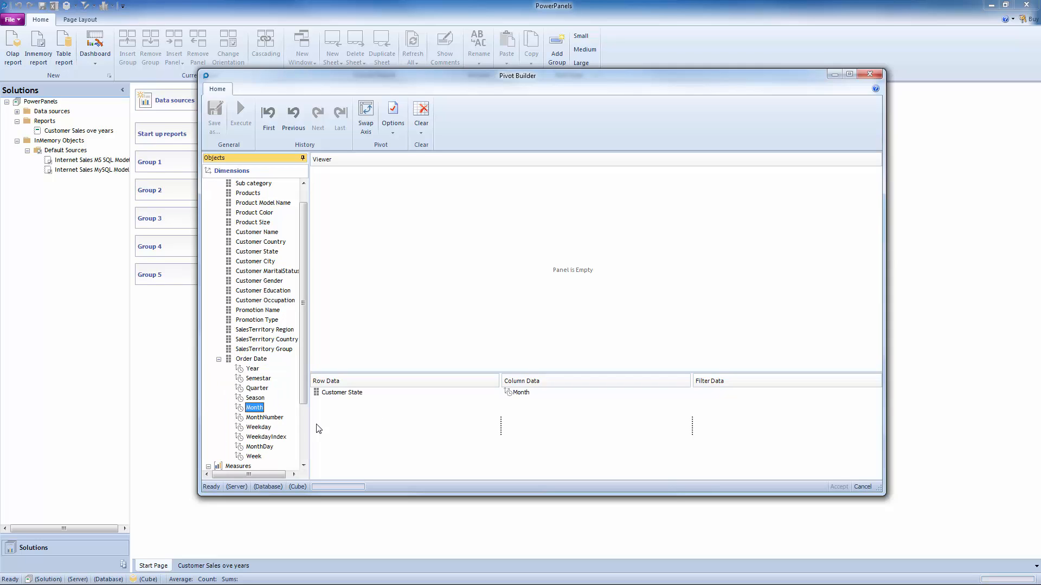
{"action": "scroll", "coordinate": [305, 425], "scroll_direction": "down", "scroll_amount": 3}
{"action": "left_click", "coordinate": [253, 448]}
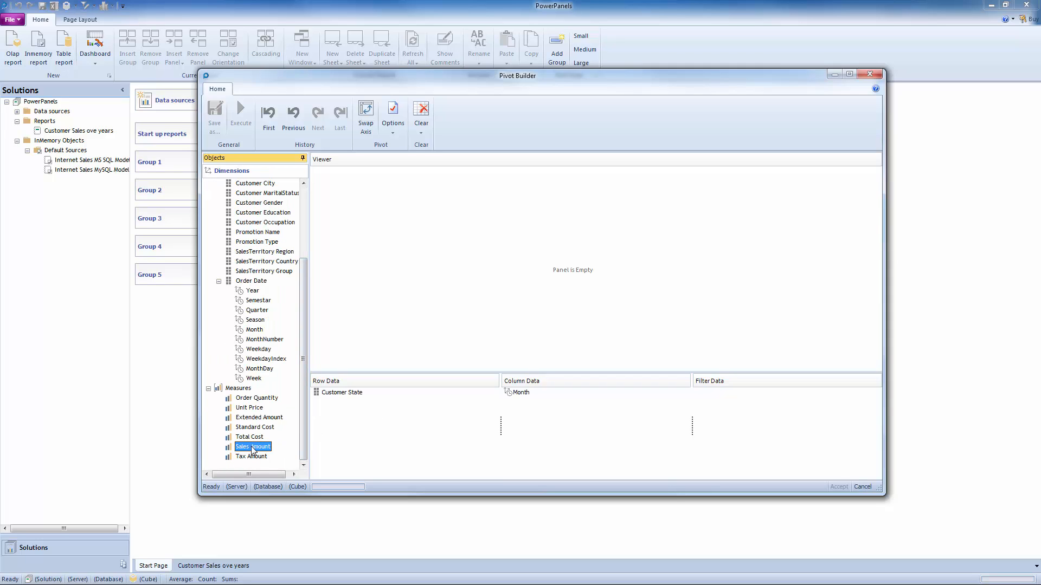
{"action": "left_click_drag", "start_coordinate": [253, 450], "coordinate": [563, 450]}
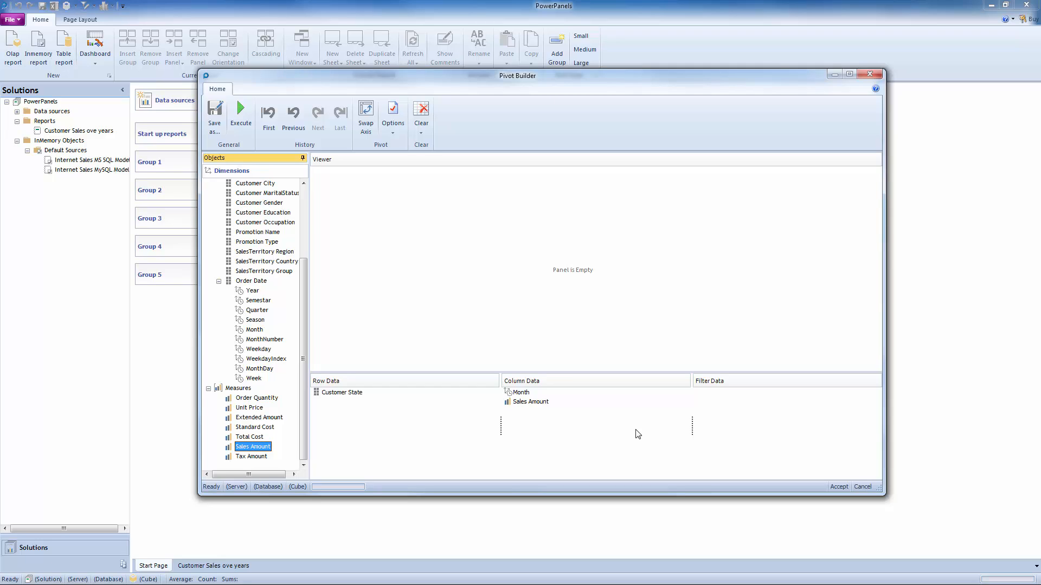
Step: Execute and accept the pivot of Sales Amount by state and month as a new report, and compare it with the saved country report
{"action": "left_click", "coordinate": [241, 119]}
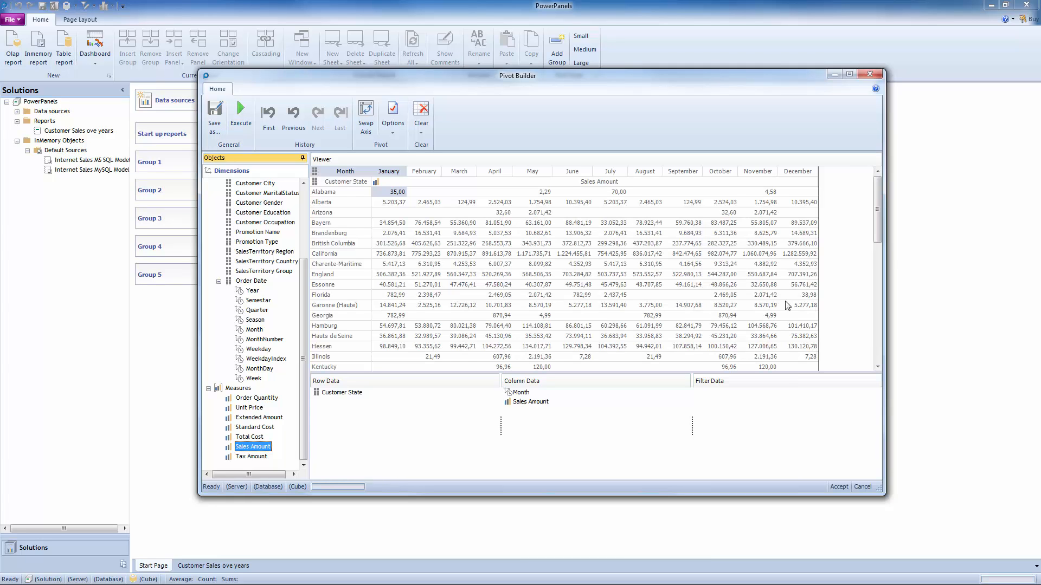
{"action": "left_click_drag", "start_coordinate": [879, 232], "coordinate": [886, 197]}
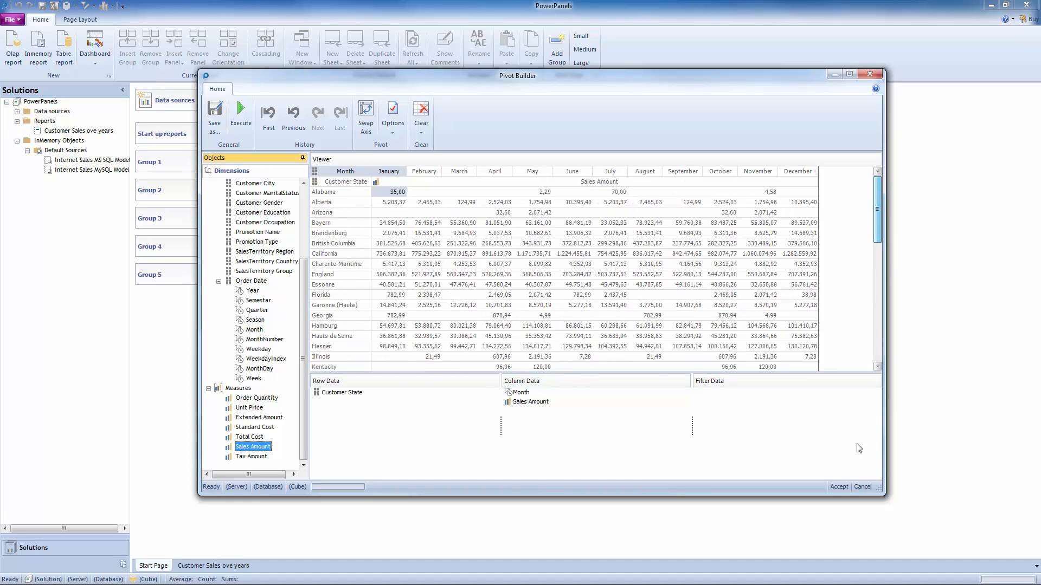
{"action": "left_click", "coordinate": [838, 487]}
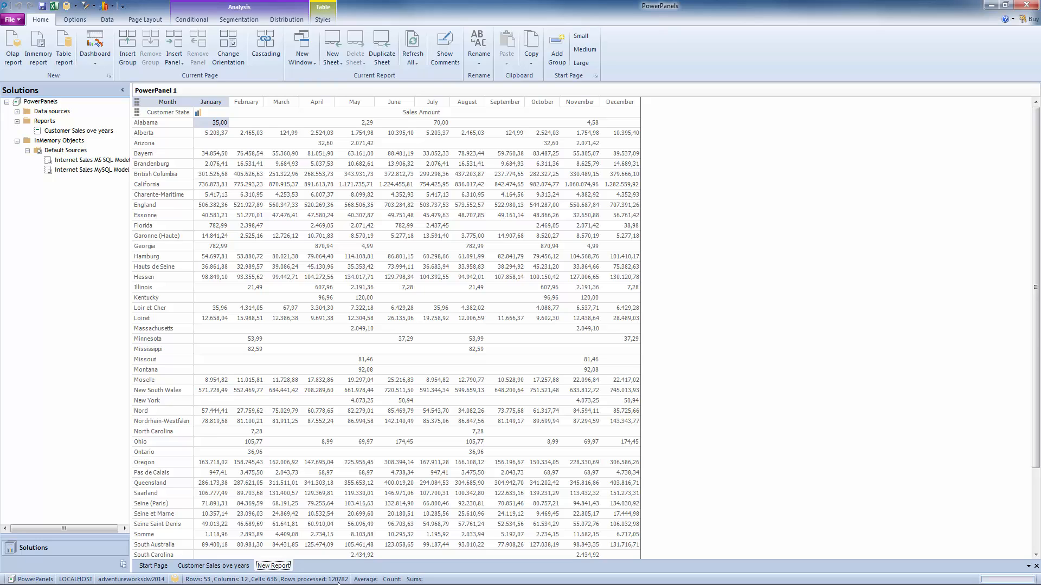
{"action": "left_click", "coordinate": [224, 569]}
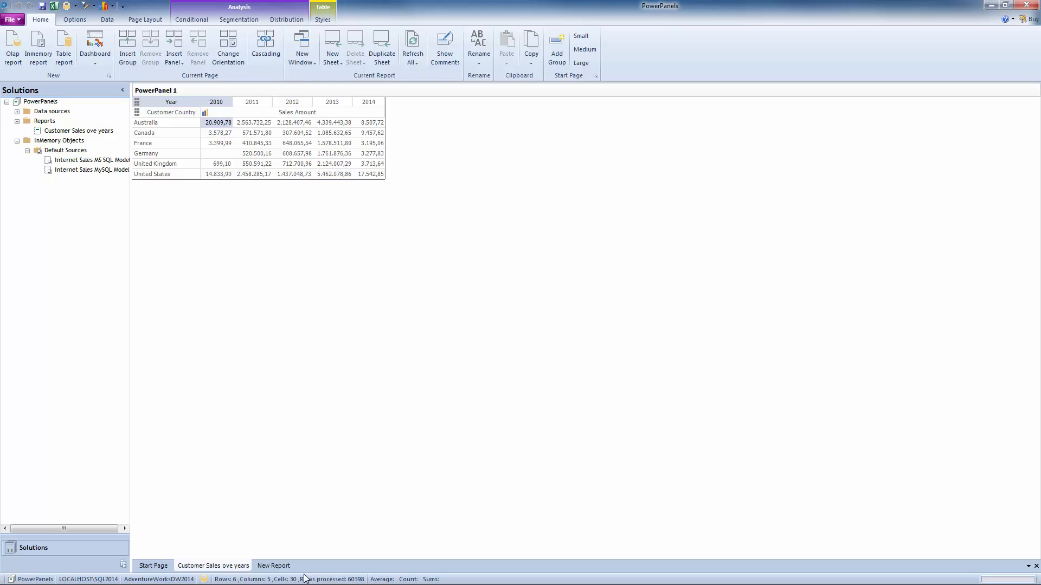
{"action": "left_click", "coordinate": [278, 567]}
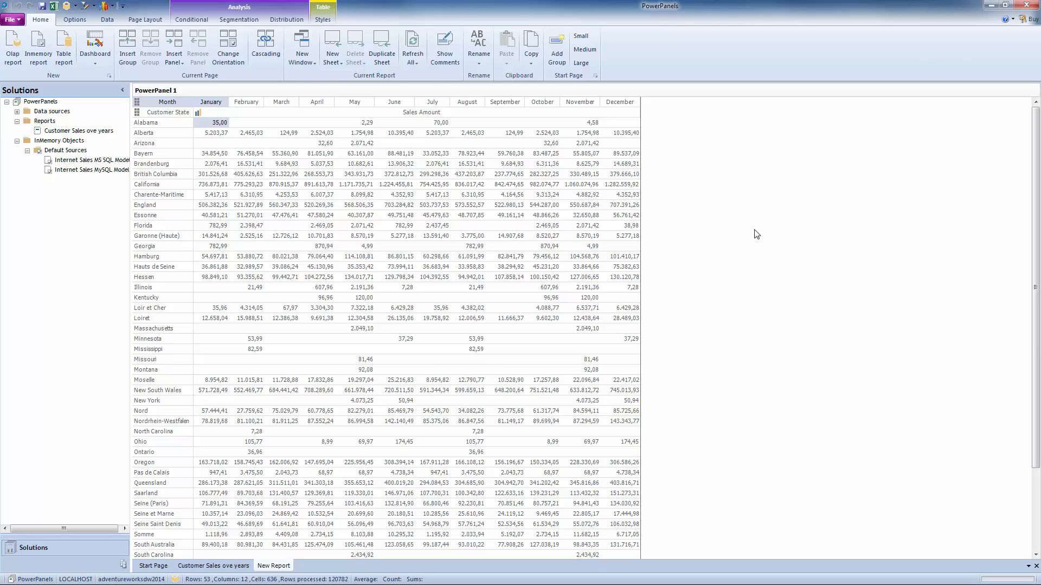
Step: Save the report in the Reports folder as "Customer State Sales over the months", and widen the Solutions pane to fit its name
{"action": "left_click", "coordinate": [42, 6]}
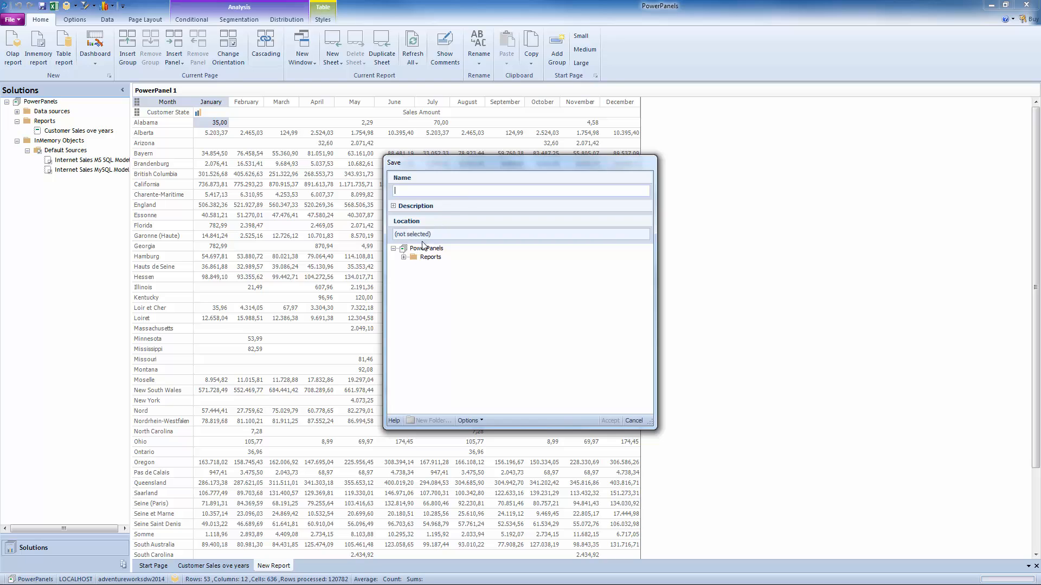
{"action": "left_click", "coordinate": [434, 257]}
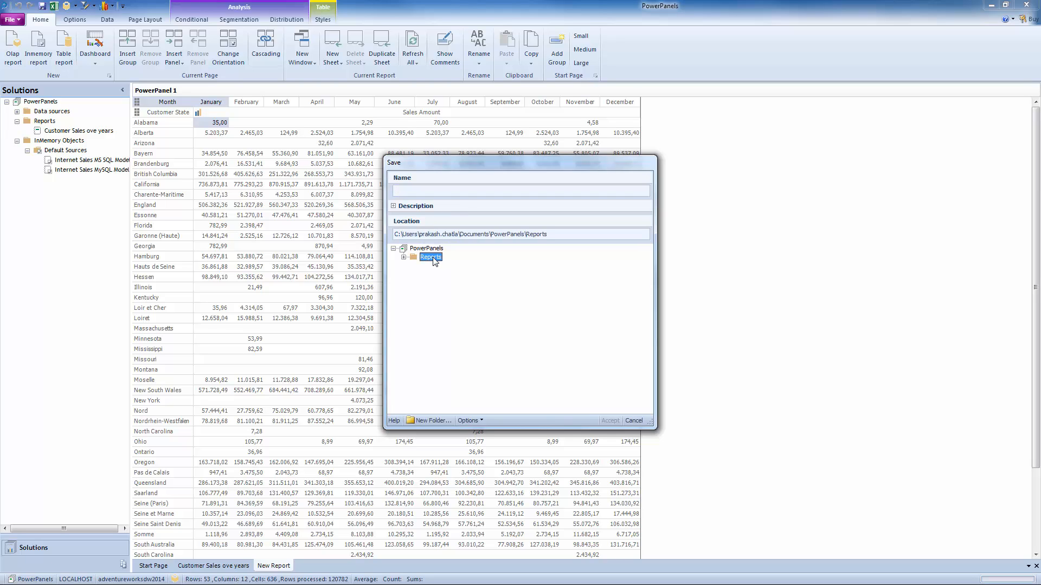
{"action": "left_click", "coordinate": [445, 190]}
{"action": "left_click", "coordinate": [445, 190]}
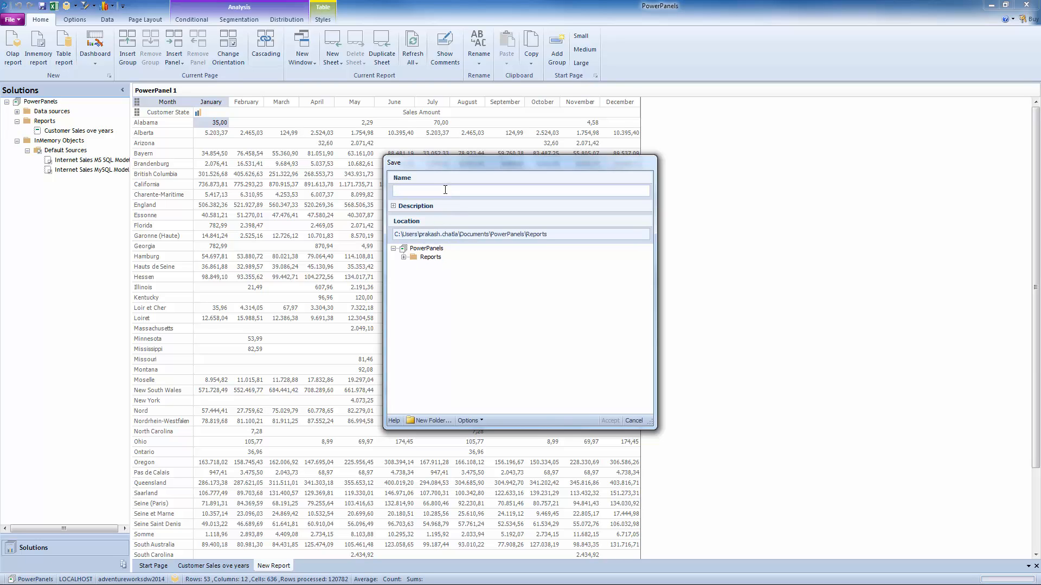
{"action": "type", "text": "Customer Sa"}
{"action": "key", "text": "BackSpace"}
{"action": "key", "text": "BackSpace"}
{"action": "key", "text": "BackSpace"}
{"action": "type", "text": "tate Sales over the months"}
{"action": "left_click", "coordinate": [609, 420]}
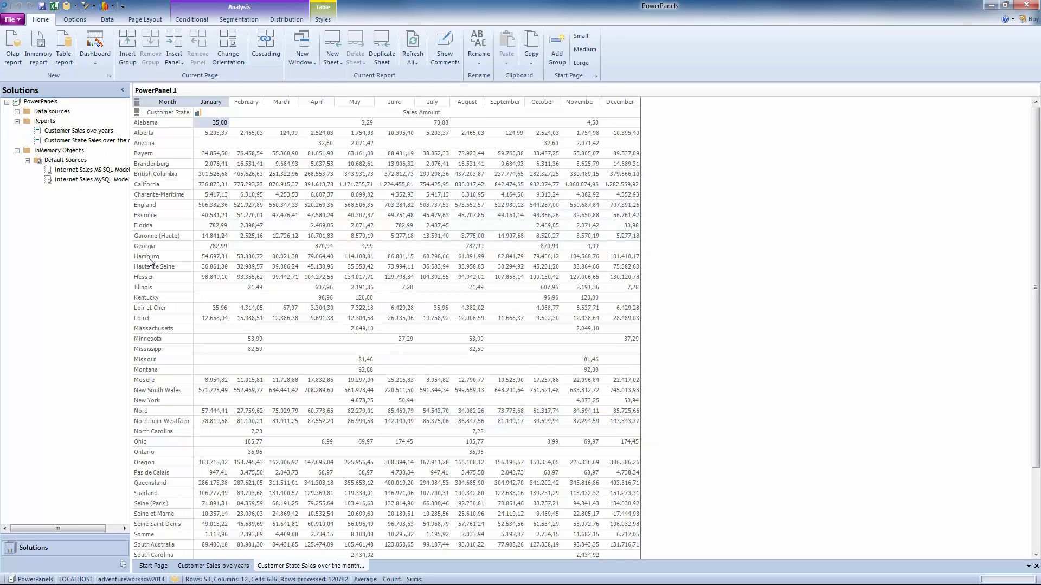
{"action": "left_click_drag", "start_coordinate": [131, 231], "coordinate": [182, 242]}
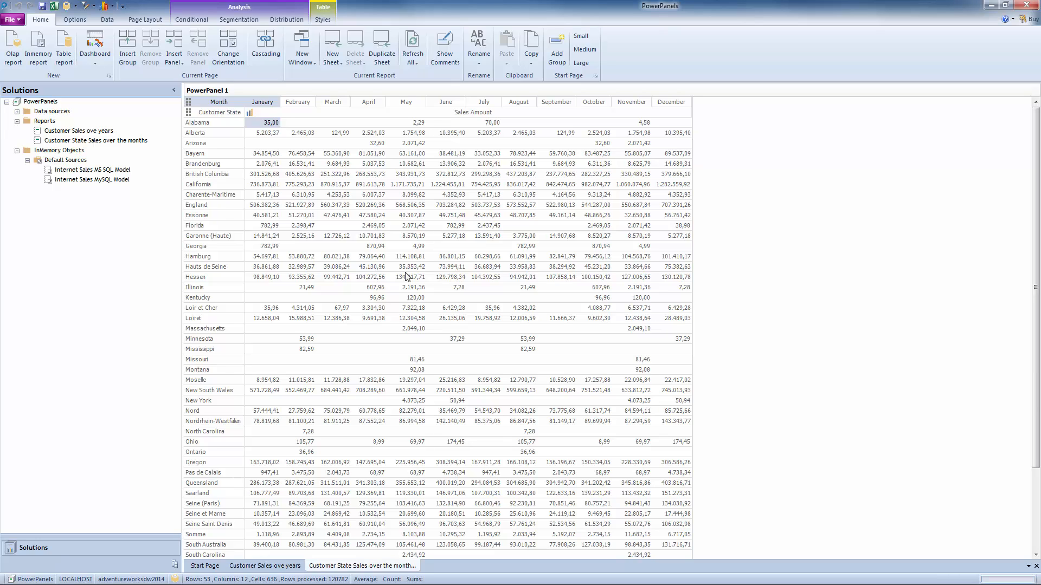
Step: Start a new Excel data source from the start page, select the ADW_InternetSales_2014 workbook in D:\Projects\Databases, and connect without a password
{"action": "left_click", "coordinate": [205, 566]}
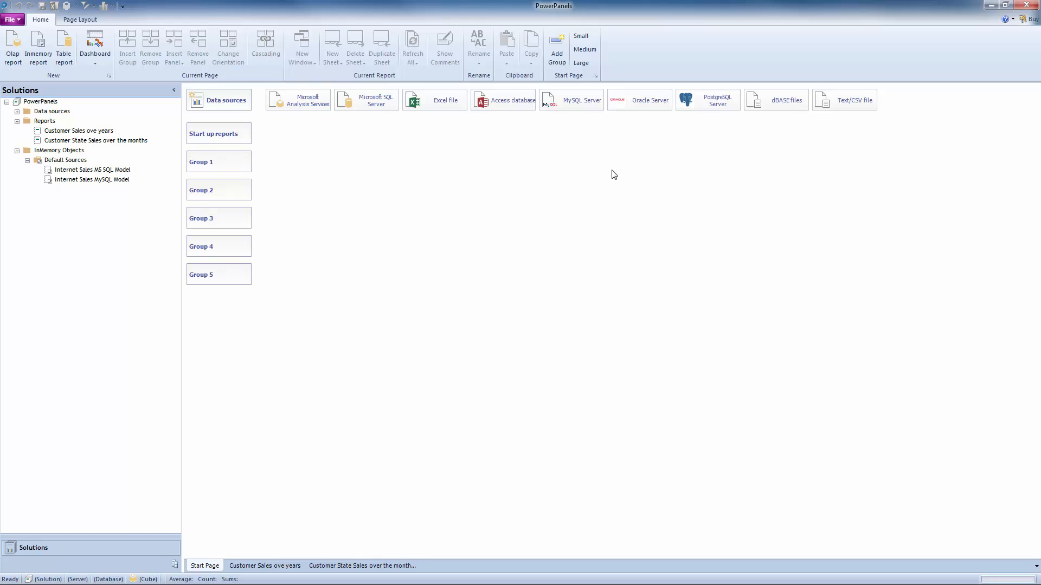
{"action": "left_click", "coordinate": [440, 105]}
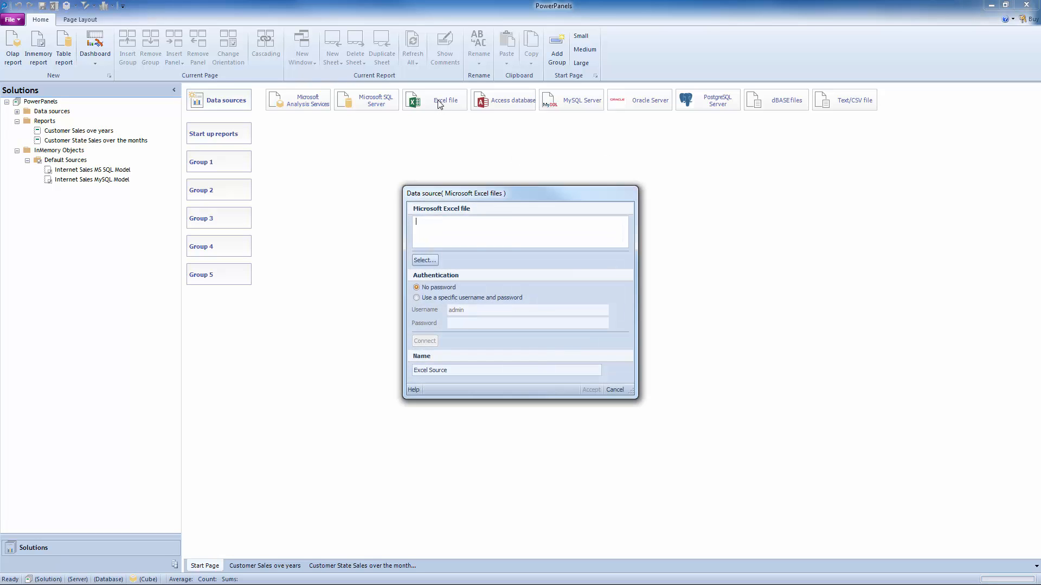
{"action": "left_click", "coordinate": [425, 261]}
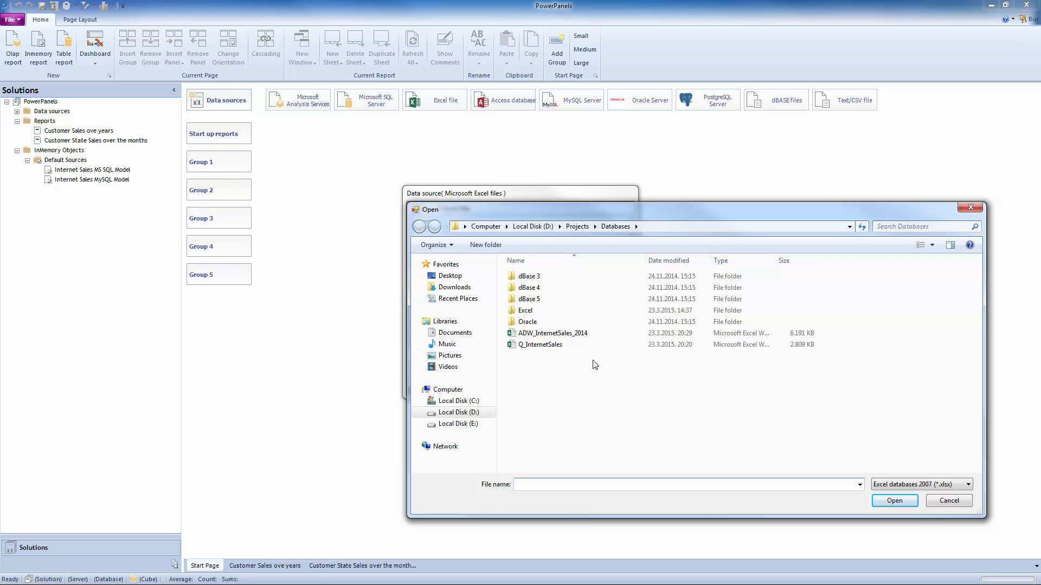
{"action": "left_click", "coordinate": [558, 335]}
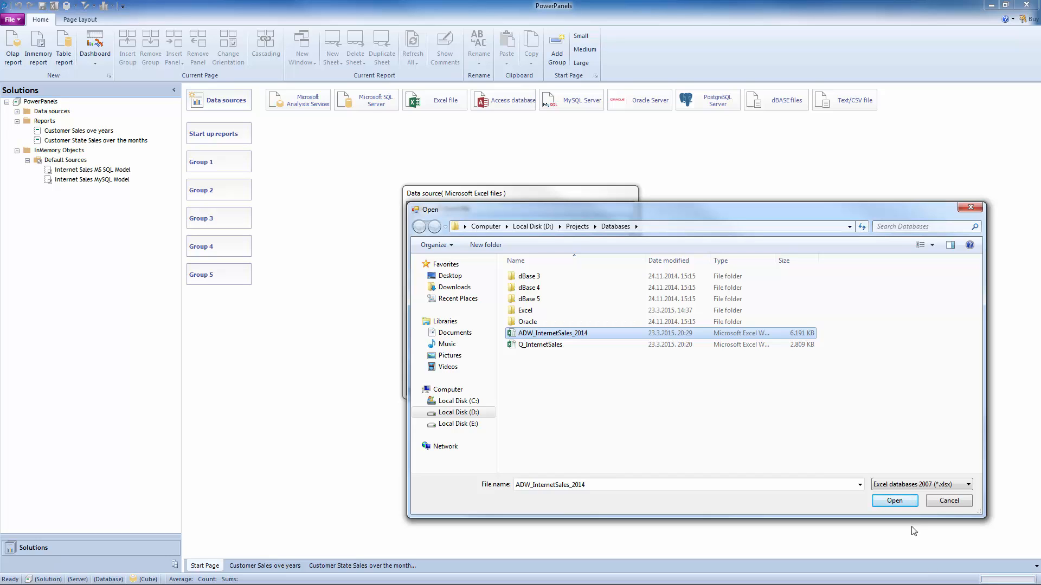
{"action": "left_click", "coordinate": [900, 501]}
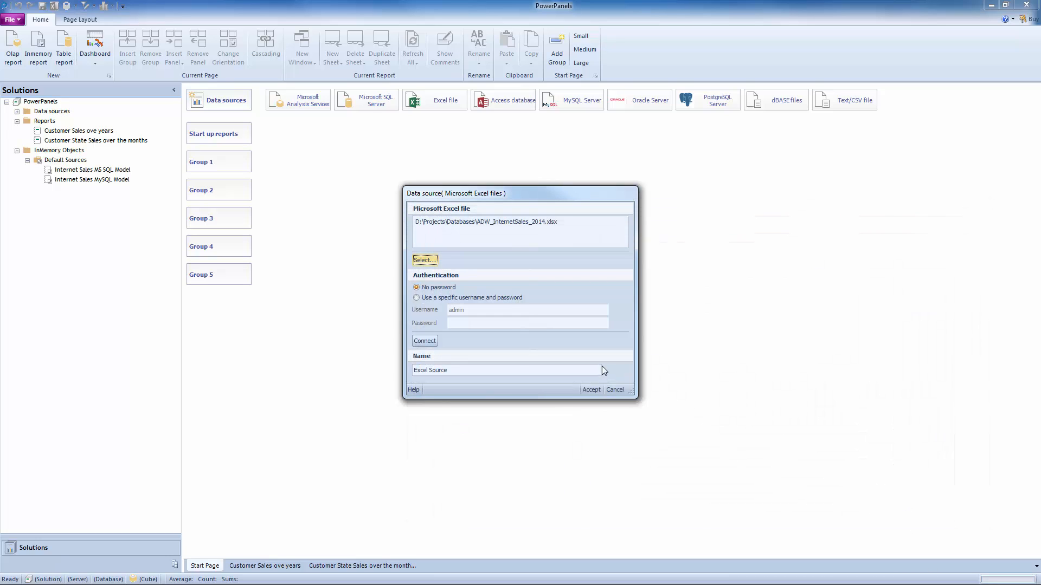
{"action": "left_click", "coordinate": [429, 344]}
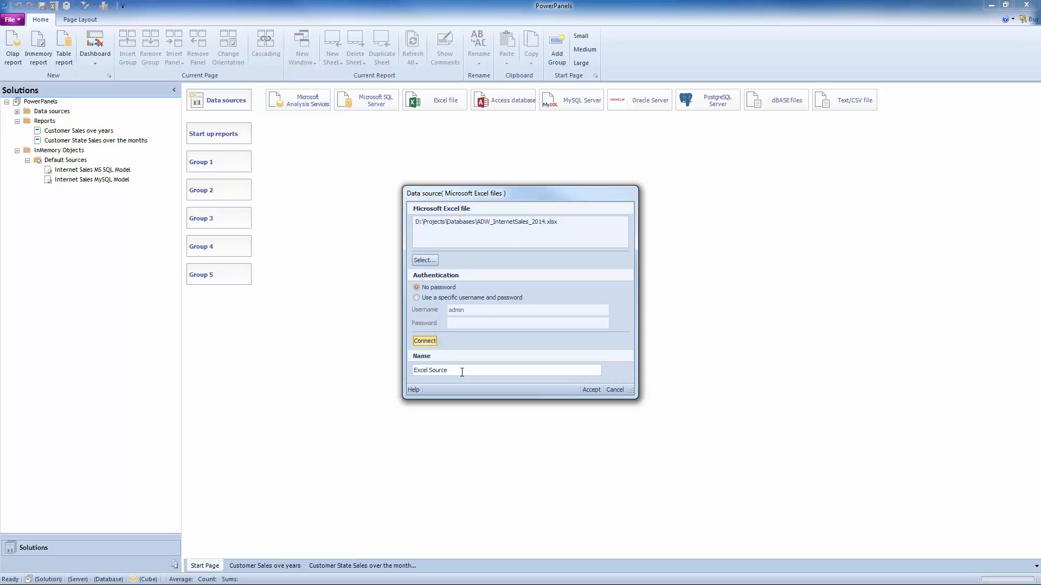
Step: Name the Excel data source "Internet Sales (Excel)" and accept it
{"action": "left_click_drag", "start_coordinate": [462, 373], "coordinate": [407, 370]}
{"action": "type", "text": "Internet Sales (Excel"}
{"action": "left_click", "coordinate": [591, 389]}
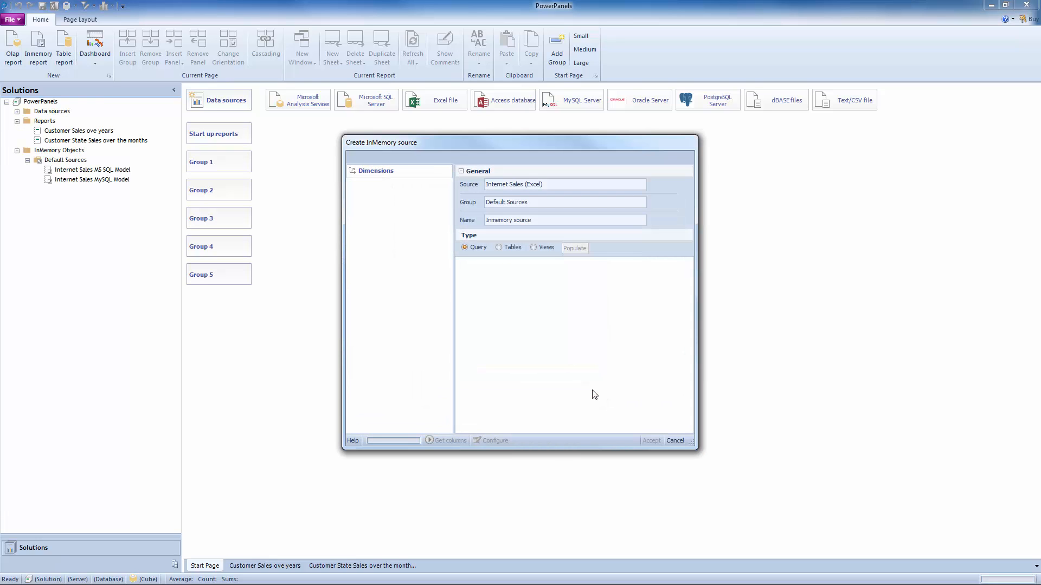
Step: Move and enlarge the Create InMemory source window, and get the columns of the [FactInternetSales$] table
{"action": "left_click_drag", "start_coordinate": [623, 144], "coordinate": [562, 116]}
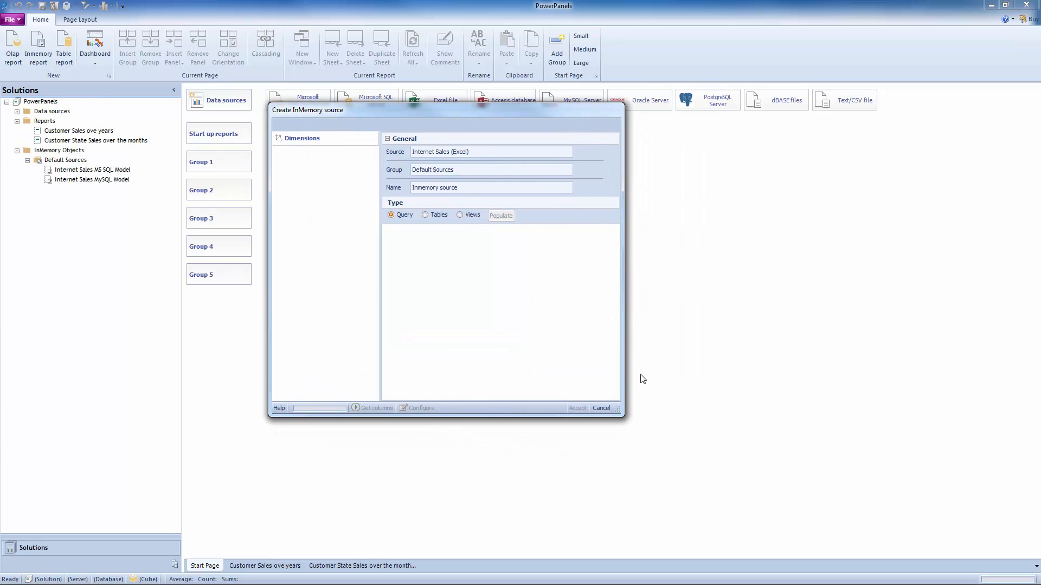
{"action": "left_click_drag", "start_coordinate": [620, 415], "coordinate": [801, 471]}
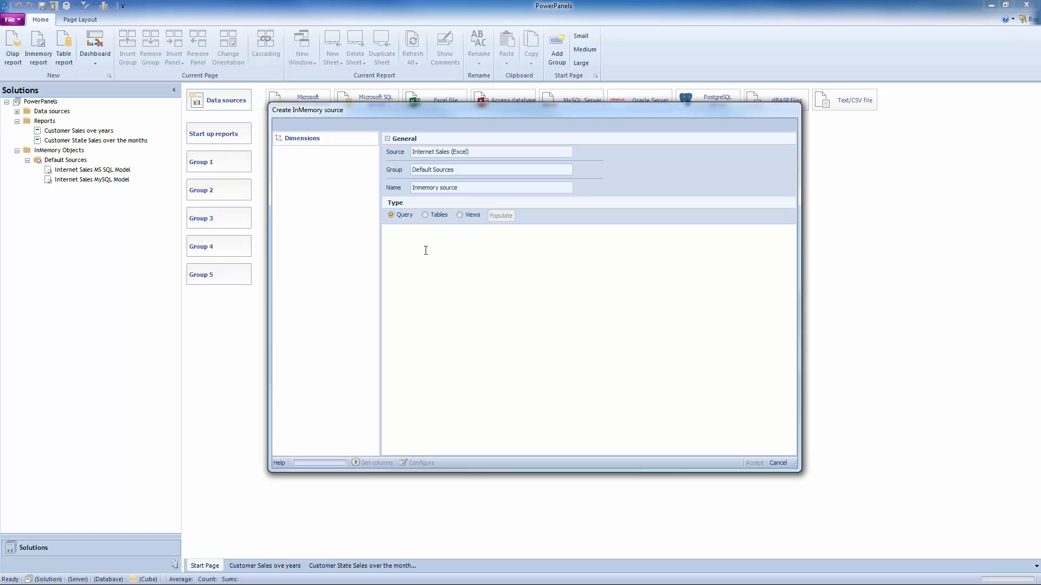
{"action": "left_click", "coordinate": [434, 216]}
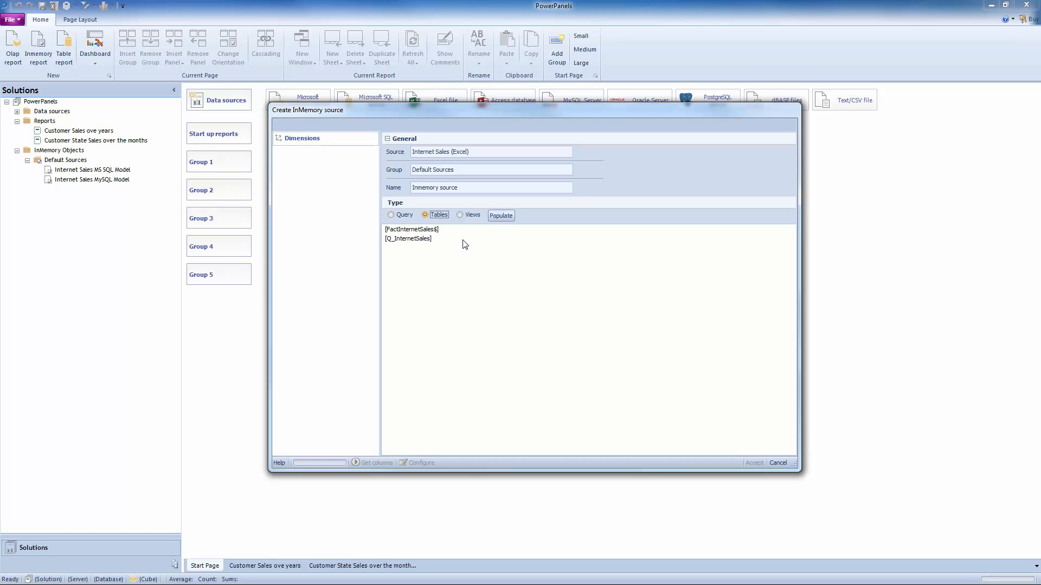
{"action": "left_click", "coordinate": [411, 231]}
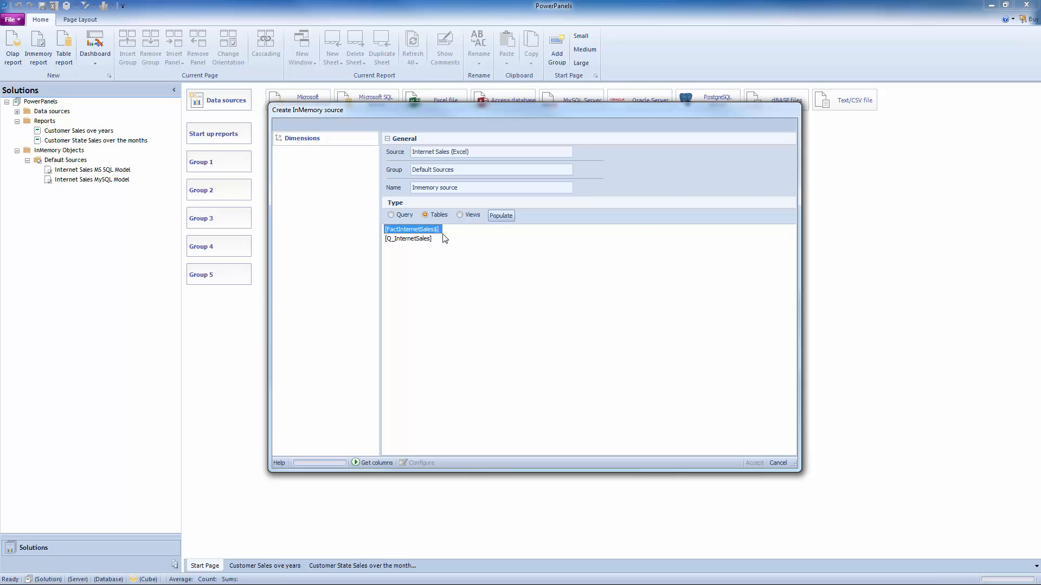
{"action": "left_click", "coordinate": [373, 464]}
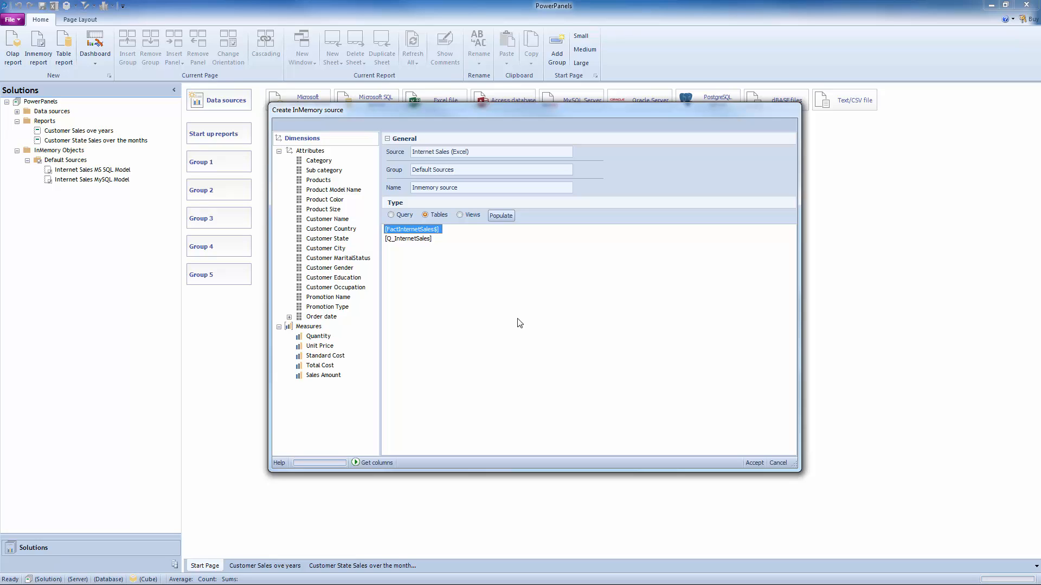
Step: Name the InMemory source "Internet Sales Excel Model" and accept it
{"action": "left_click", "coordinate": [470, 191]}
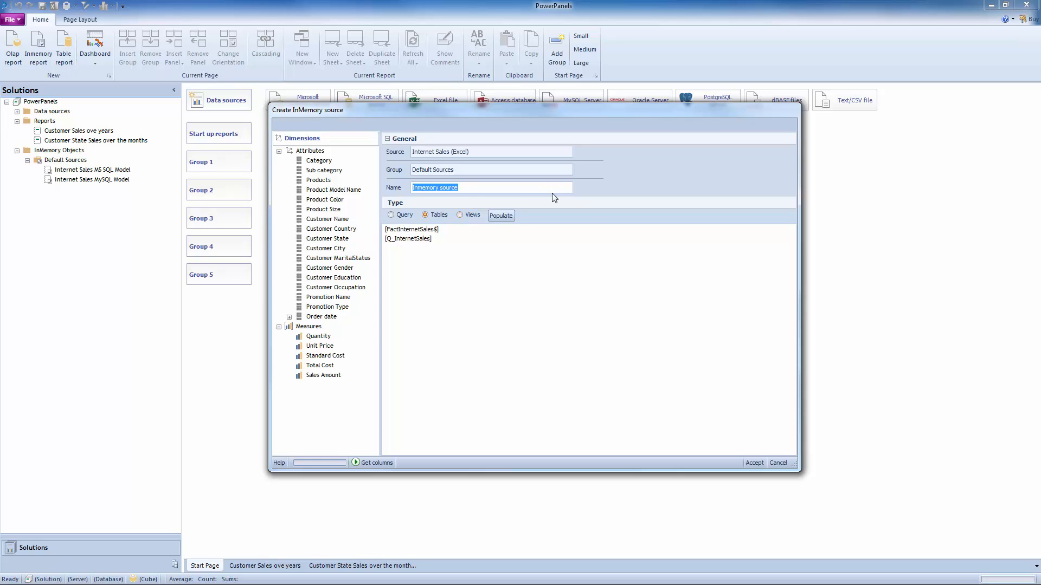
{"action": "type", "text": "Inte"}
{"action": "type", "text": "rnet Sales "}
{"action": "type", "text": "Exce"}
{"action": "type", "text": "l o"}
{"action": "type", "text": "Model"}
{"action": "left_click", "coordinate": [753, 463]}
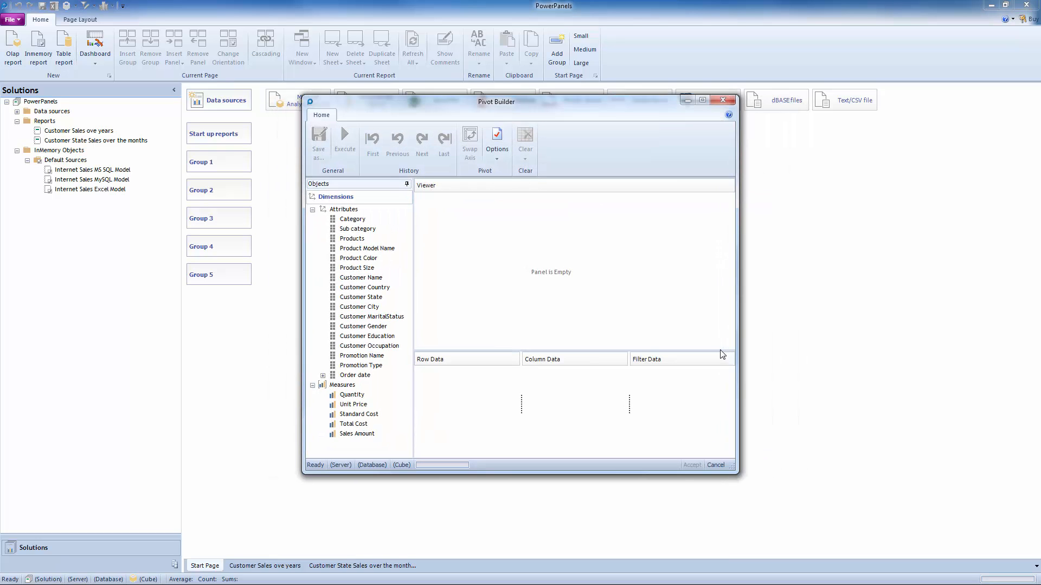
Step: Move and enlarge the Pivot Builder window, and add the Customer City attribute to the row data
{"action": "left_click_drag", "start_coordinate": [595, 112], "coordinate": [512, 87]}
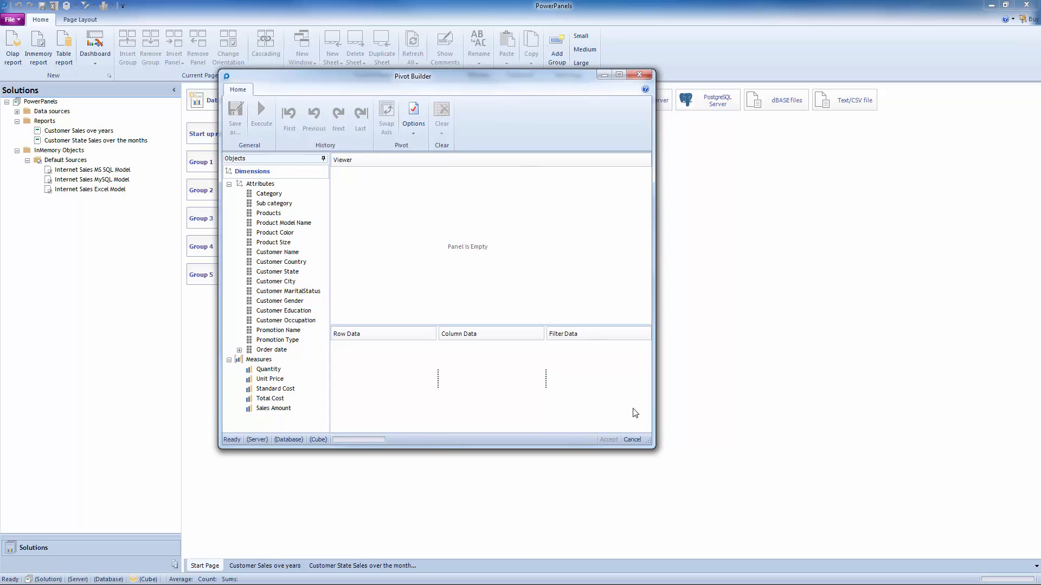
{"action": "left_click_drag", "start_coordinate": [791, 473], "coordinate": [923, 506]}
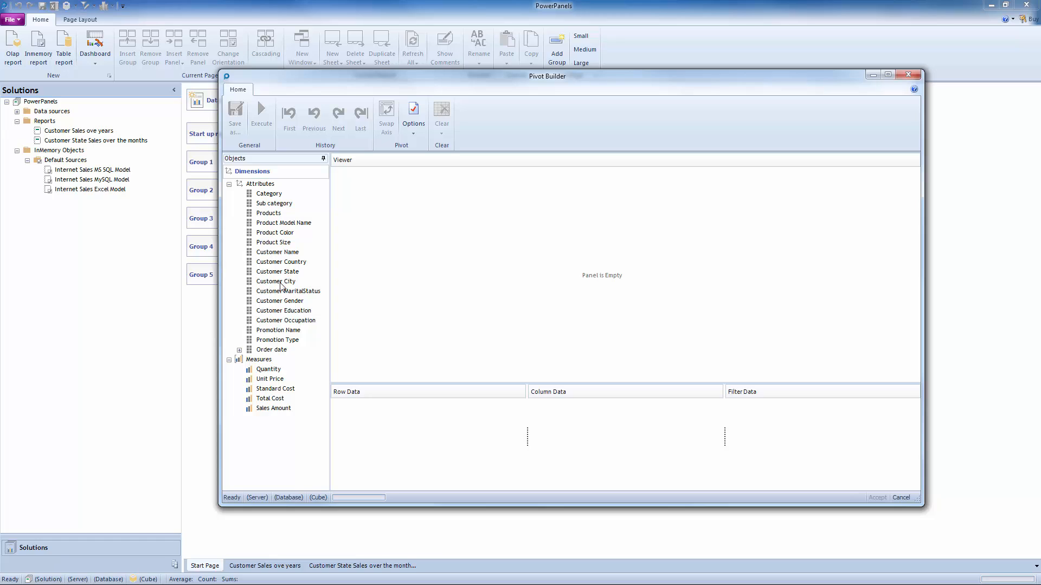
{"action": "left_click_drag", "start_coordinate": [280, 285], "coordinate": [402, 426]}
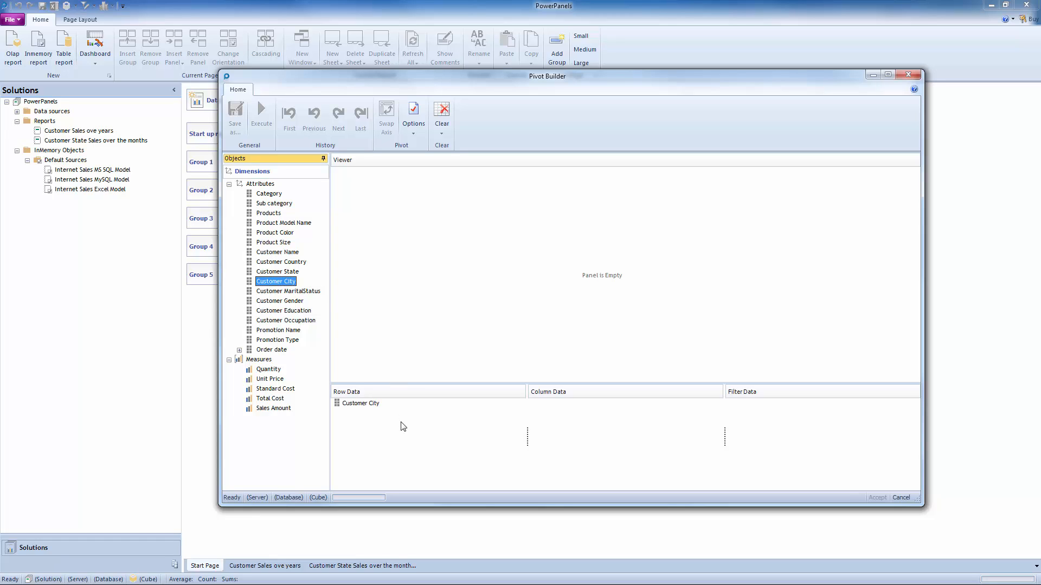
Step: Add the Order date's Weekday level and the Sales Amount measure to the column data
{"action": "left_click_drag", "start_coordinate": [273, 409], "coordinate": [296, 422]}
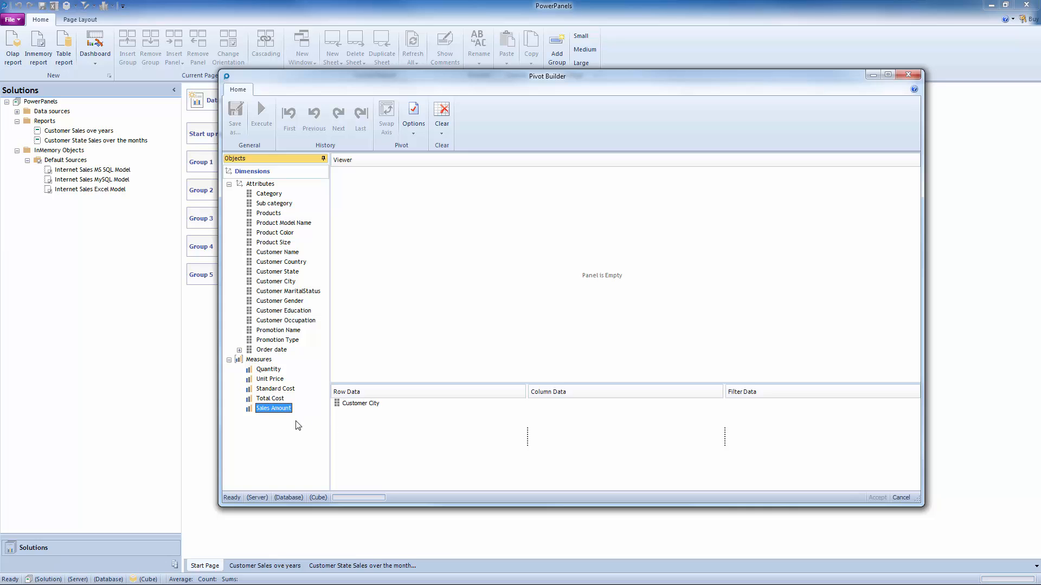
{"action": "left_click", "coordinate": [239, 351]}
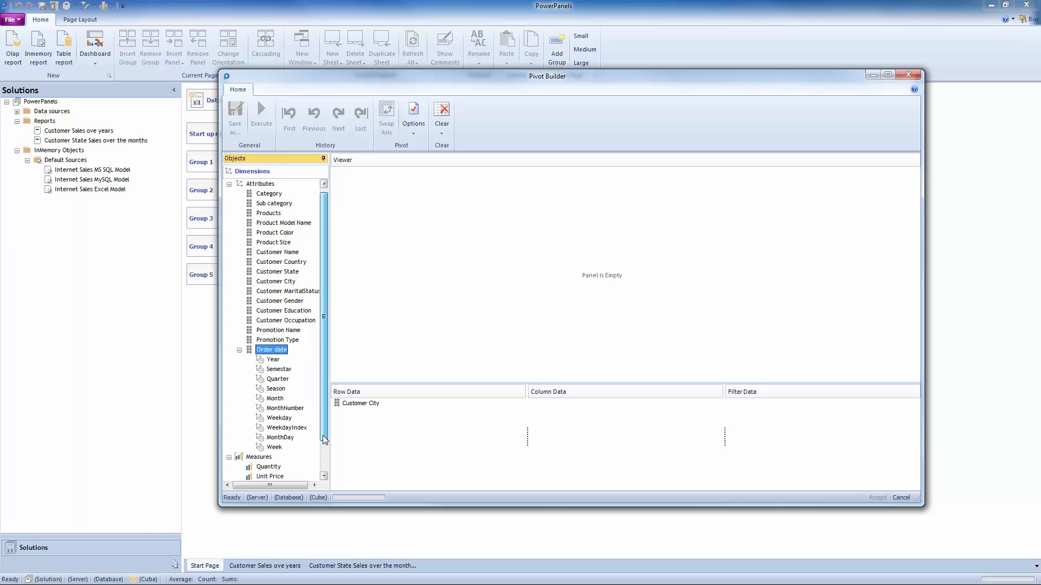
{"action": "scroll", "coordinate": [323, 435], "scroll_direction": "down", "scroll_amount": 2}
{"action": "left_click_drag", "start_coordinate": [279, 379], "coordinate": [569, 423]}
{"action": "left_click_drag", "start_coordinate": [274, 466], "coordinate": [595, 465]}
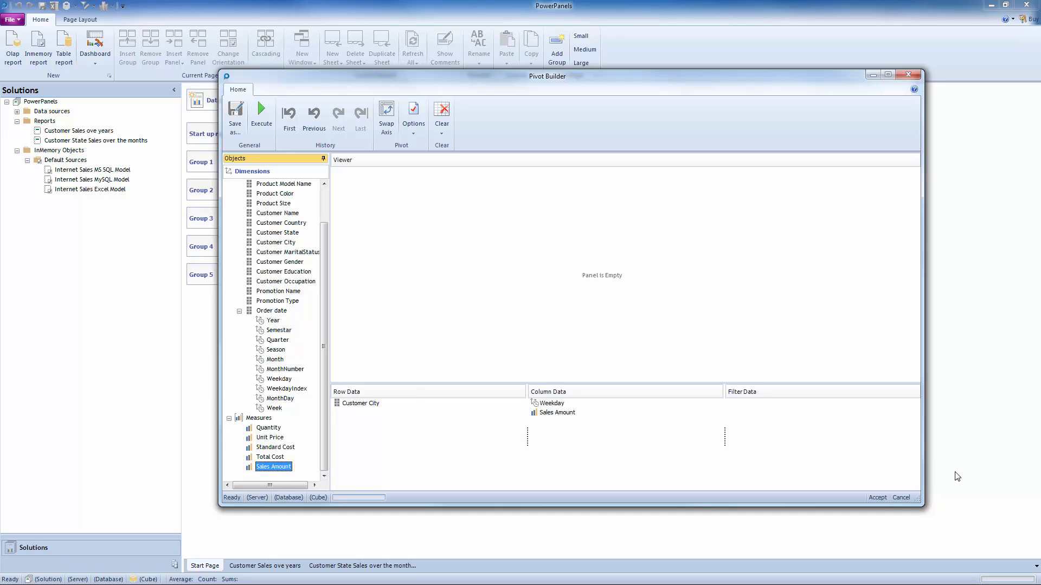
Step: Execute and accept the pivot of Sales Amount by city and weekday as a new report, and narrow the Solutions pane
{"action": "left_click", "coordinate": [257, 119]}
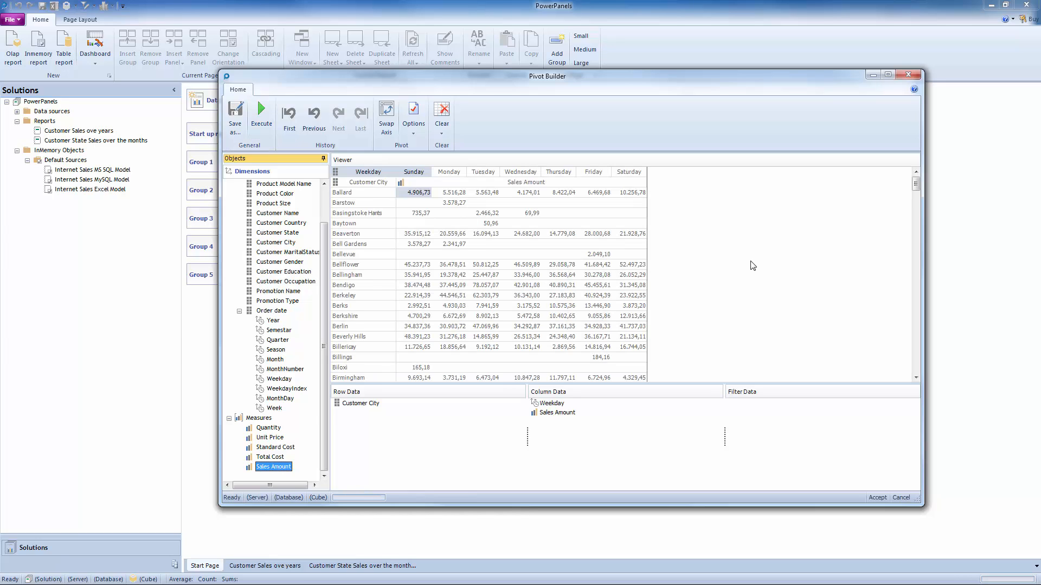
{"action": "mouse_move", "coordinate": [916, 190]}
{"action": "left_mouse_down"}
{"action": "mouse_move", "coordinate": [912, 376]}
{"action": "mouse_move", "coordinate": [916, 184]}
{"action": "left_mouse_up"}
{"action": "left_click", "coordinate": [878, 498]}
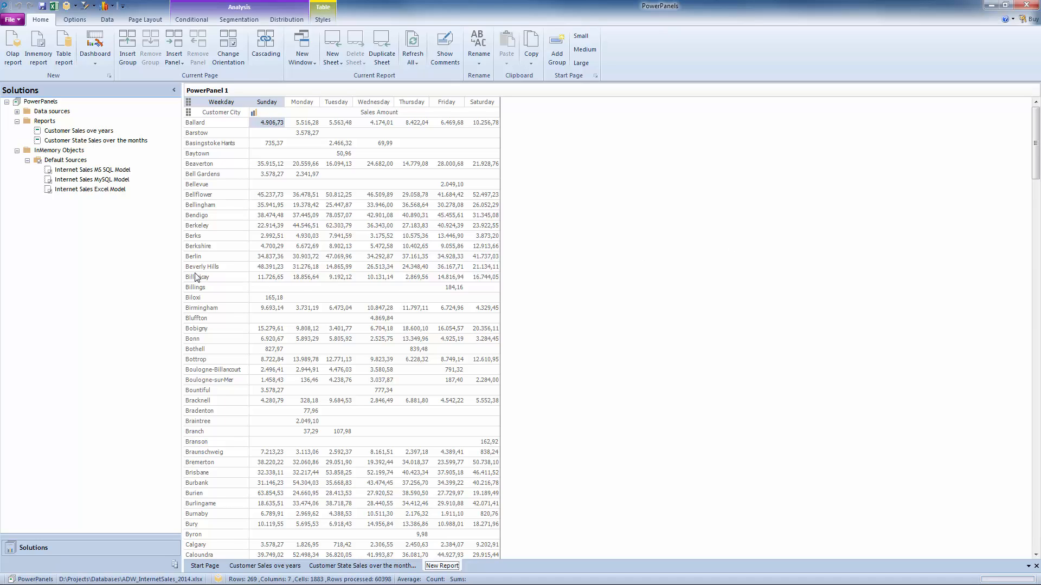
{"action": "left_click_drag", "start_coordinate": [182, 264], "coordinate": [151, 261]}
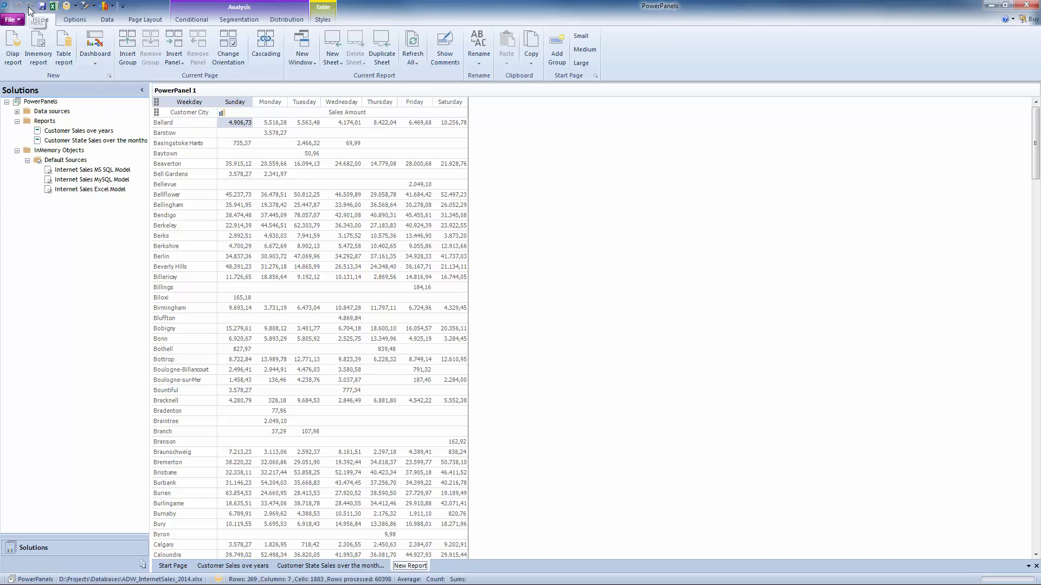
Step: Show the Cube Objects list and replace the Weekday level in the report's columns with the Order date's MonthNumber level
{"action": "left_click", "coordinate": [68, 7]}
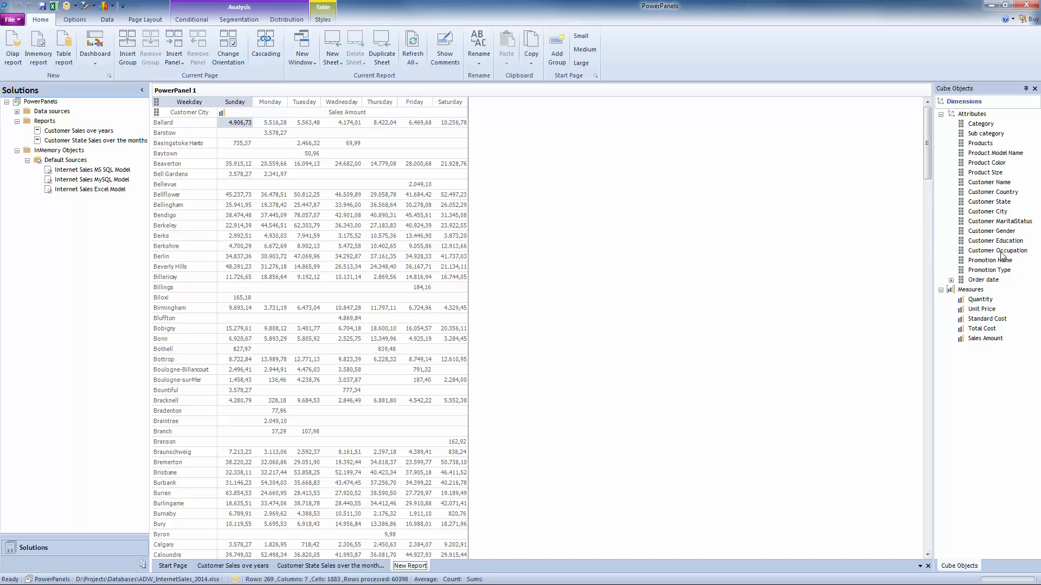
{"action": "left_click", "coordinate": [951, 281]}
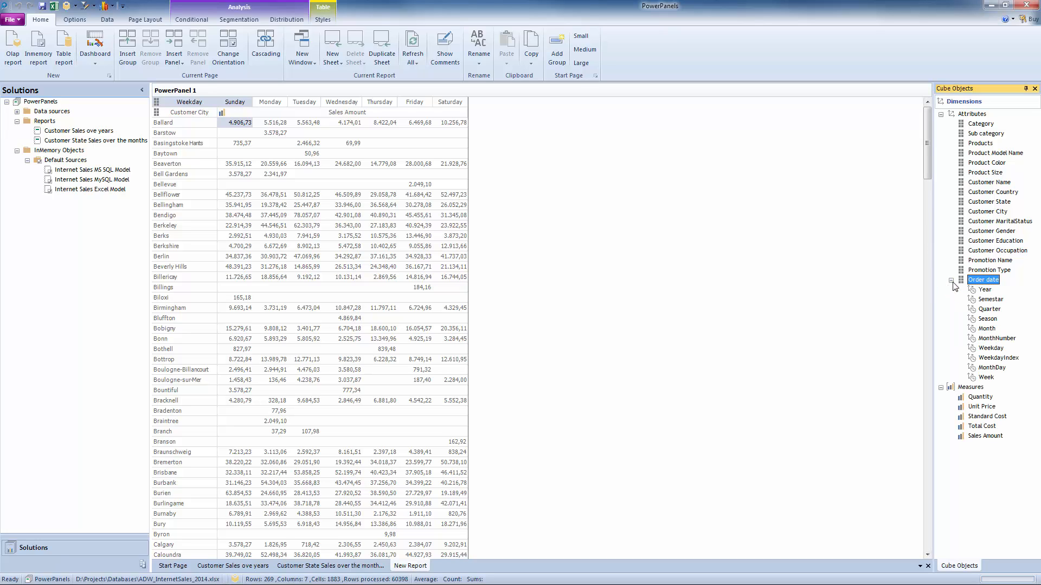
{"action": "left_click", "coordinate": [998, 339]}
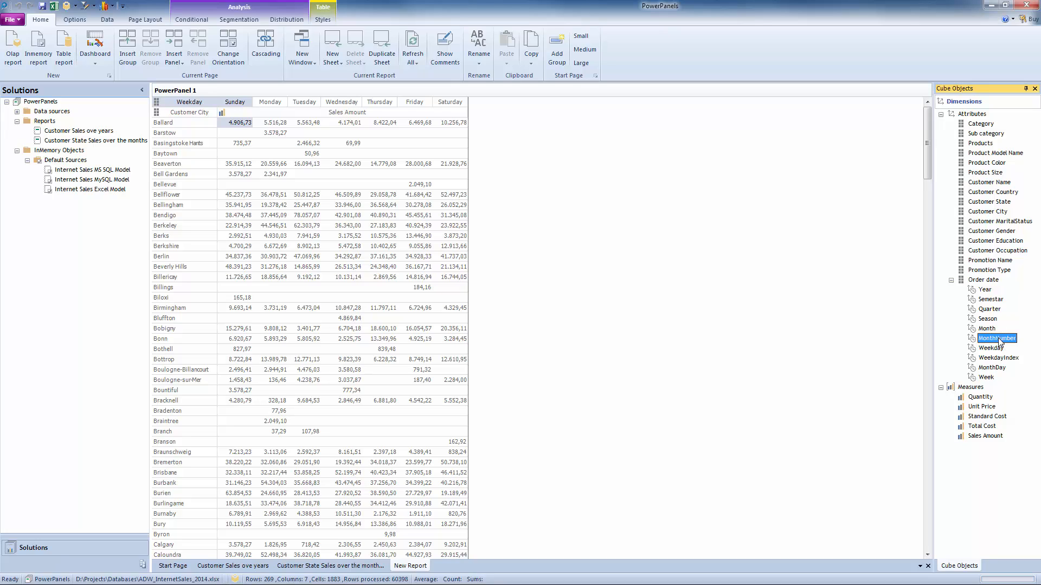
{"action": "left_click_drag", "start_coordinate": [1000, 341], "coordinate": [347, 105]}
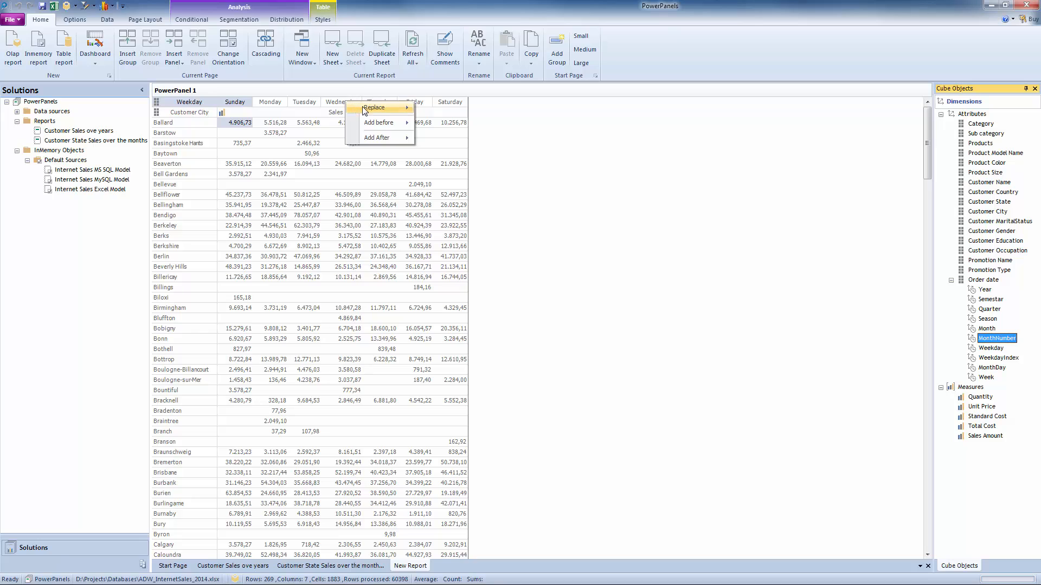
{"action": "mouse_move", "coordinate": [364, 110]}
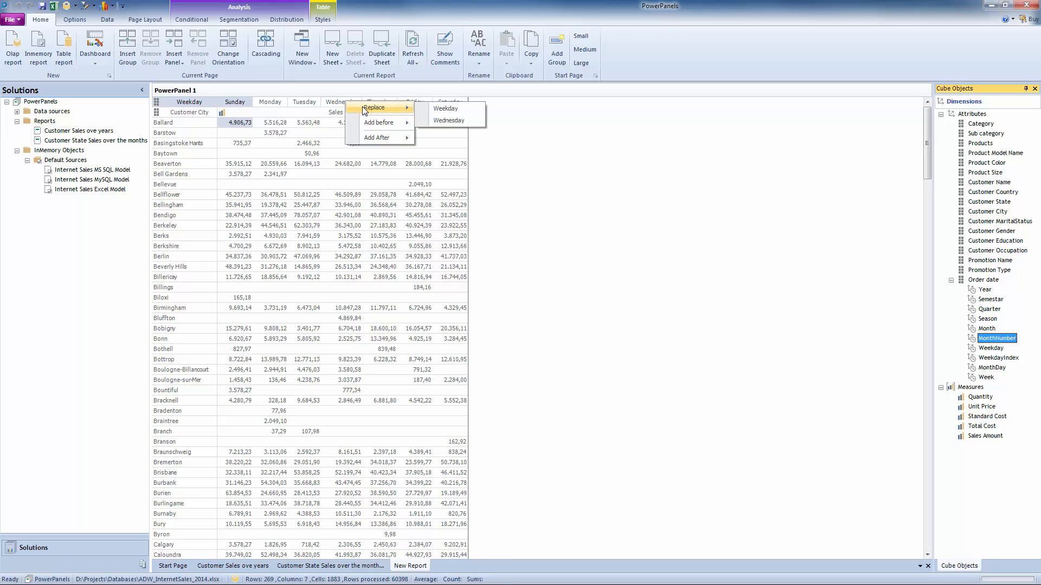
{"action": "left_click", "coordinate": [454, 111]}
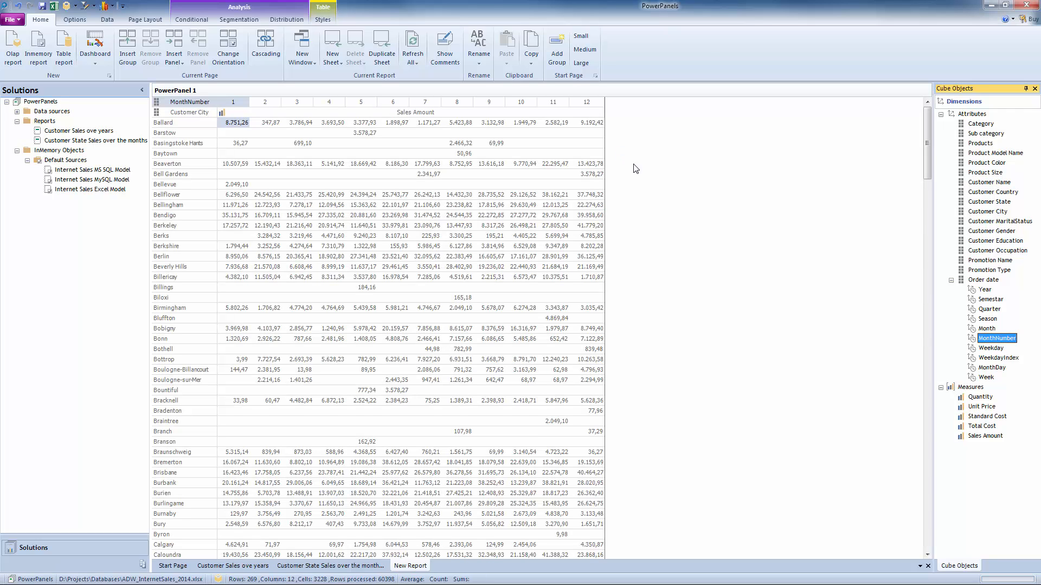
Step: Replace the MonthNumber level in the report's columns with the Order date's MonthDay level
{"action": "left_click", "coordinate": [995, 370]}
{"action": "left_click_drag", "start_coordinate": [995, 370], "coordinate": [364, 103]}
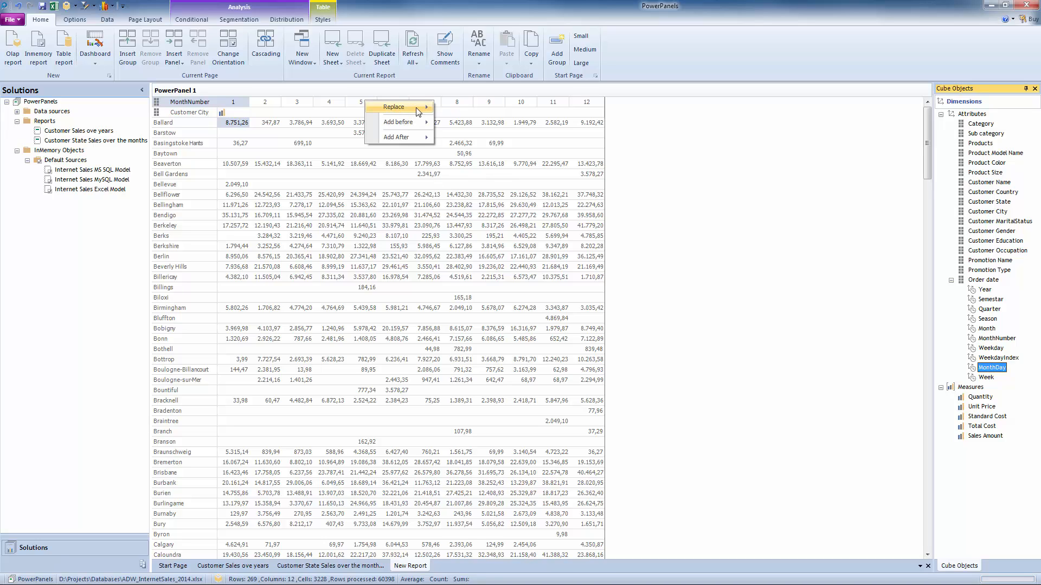
{"action": "mouse_move", "coordinate": [420, 113]}
{"action": "left_click", "coordinate": [474, 113]}
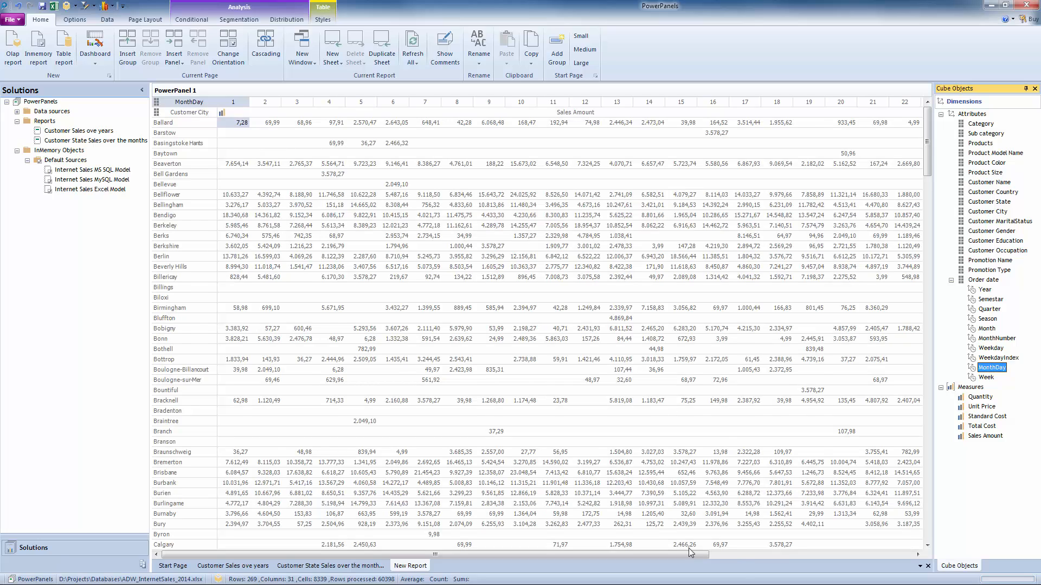
{"action": "left_click", "coordinate": [736, 555]}
{"action": "left_click_drag", "start_coordinate": [649, 555], "coordinate": [463, 555]}
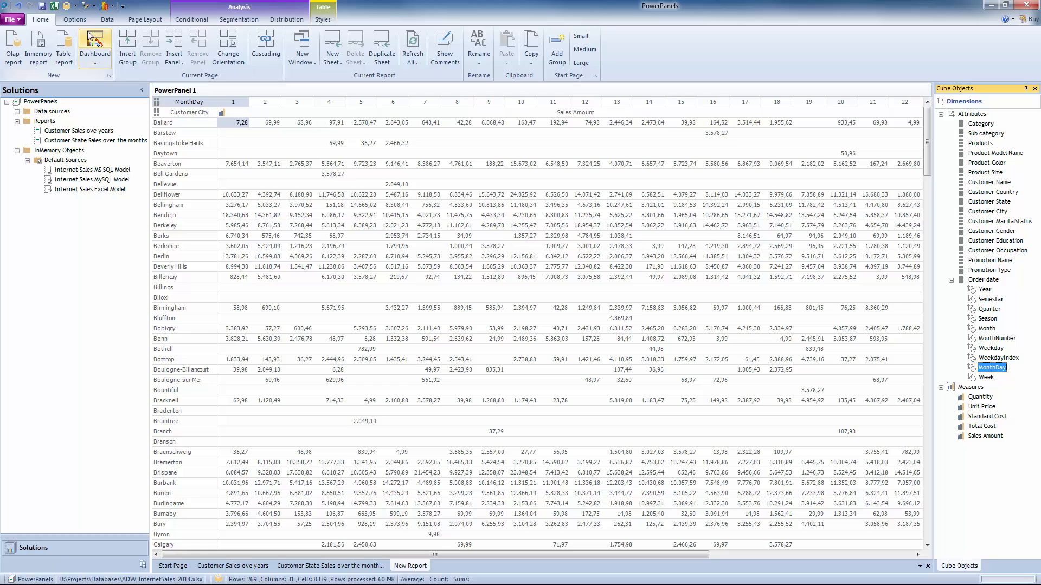
Step: Save the report as Customer city sales over month days in the Reports folder
{"action": "left_click", "coordinate": [42, 7]}
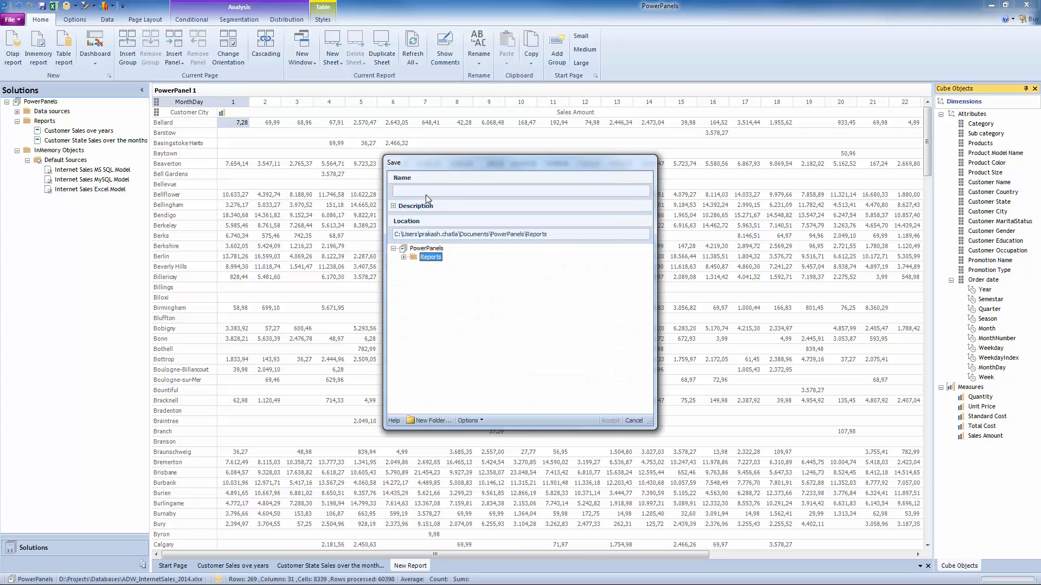
{"action": "left_click", "coordinate": [431, 191]}
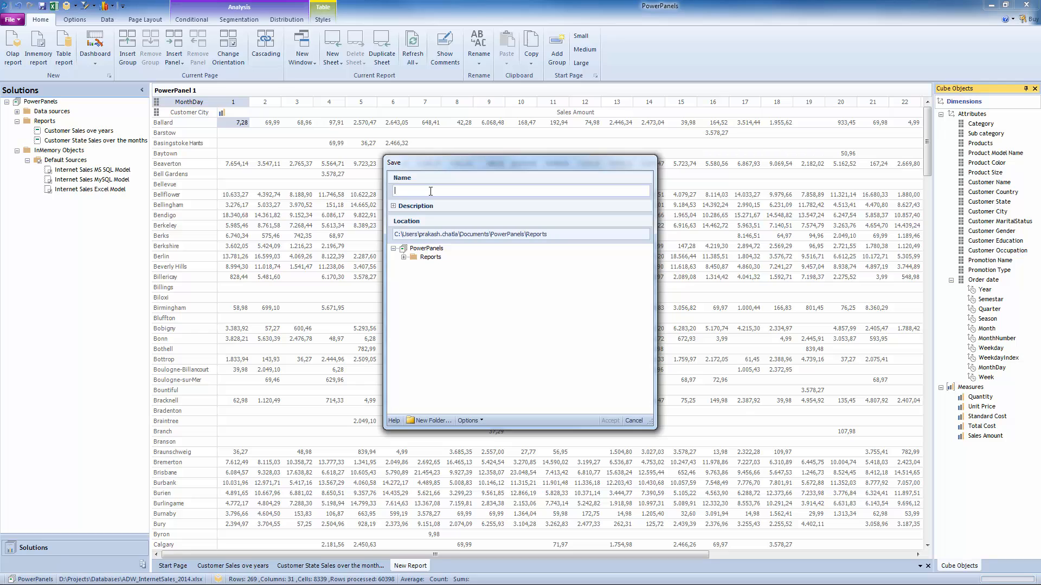
{"action": "type", "text": "Customer city sales over month days"}
{"action": "left_click", "coordinate": [609, 420]}
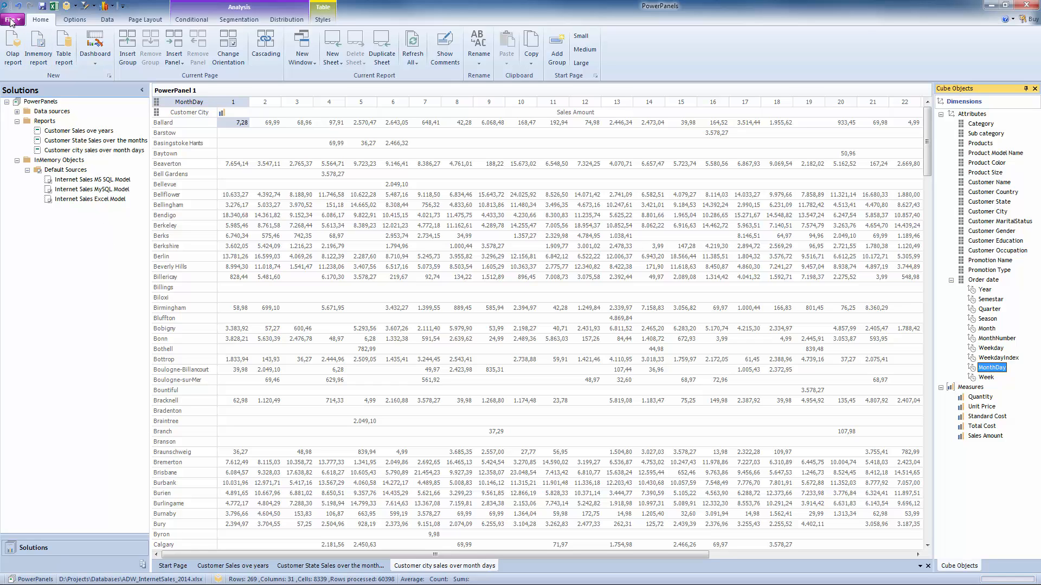
Step: Create a 2X3 (5 Panels) dashboard and put the Customer Sales ove years and Customer State Sales over the months reports in PowerPanels 1 and 2
{"action": "left_click", "coordinate": [94, 63]}
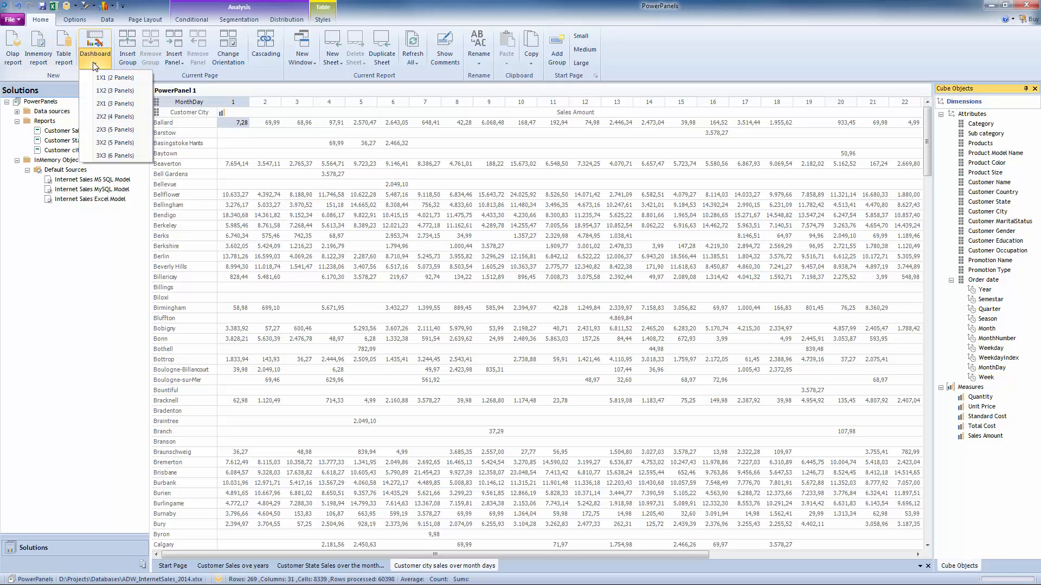
{"action": "left_click", "coordinate": [126, 132]}
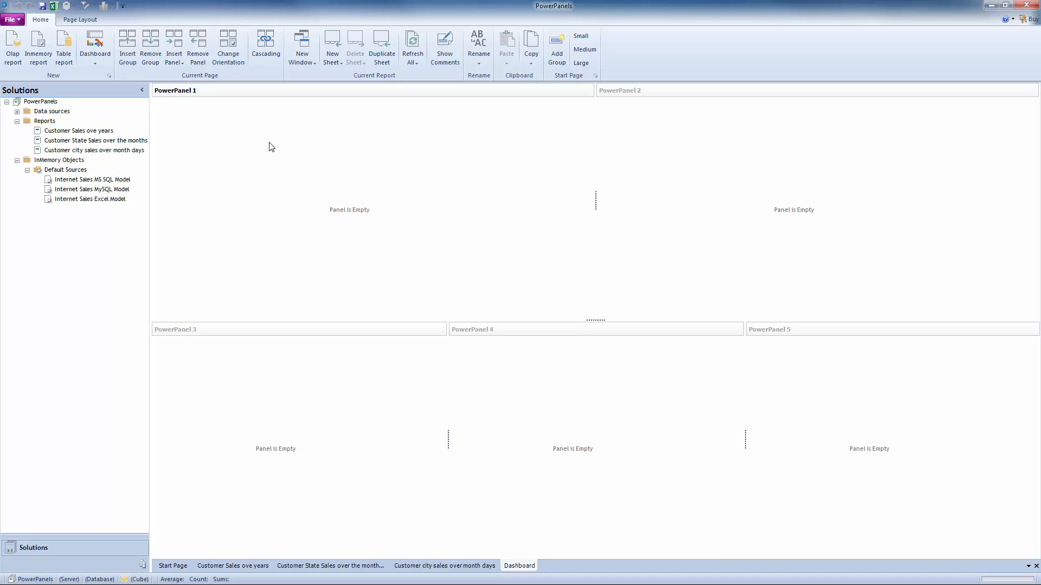
{"action": "left_click", "coordinate": [66, 133]}
{"action": "left_click_drag", "start_coordinate": [81, 150], "coordinate": [266, 133]}
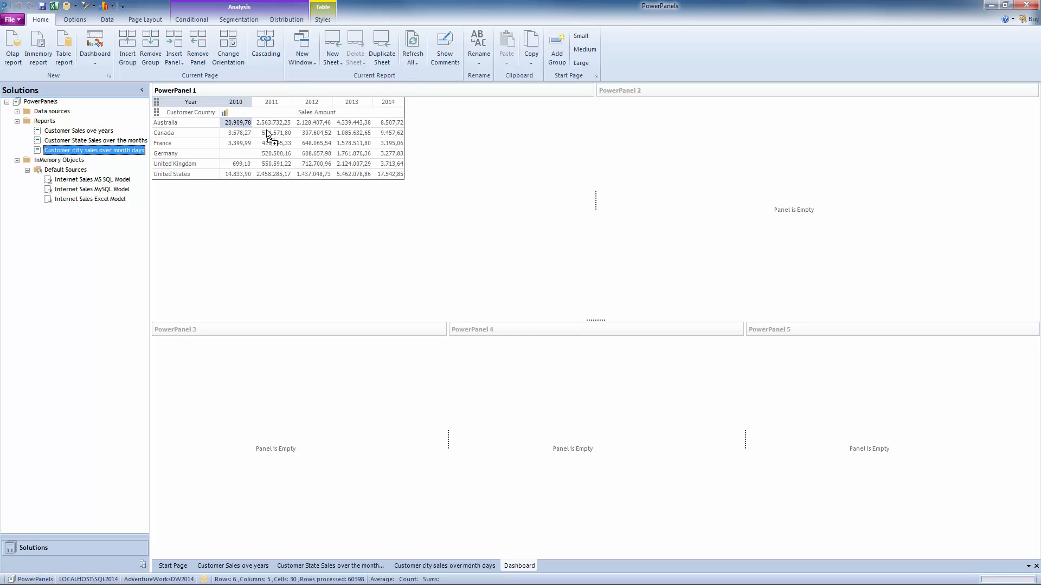
{"action": "left_click_drag", "start_coordinate": [110, 147], "coordinate": [684, 153]}
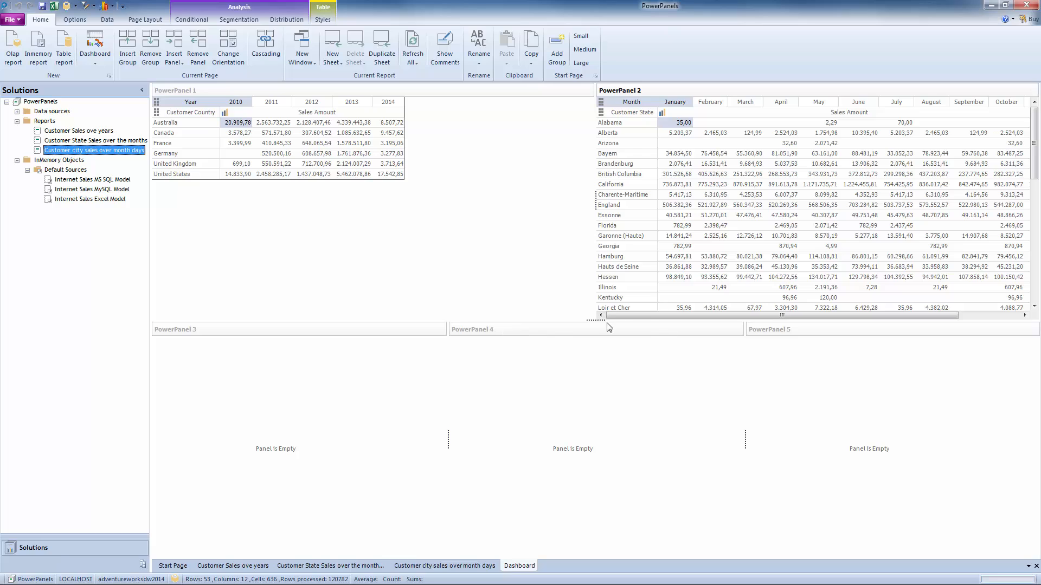
Step: Put the Customer city sales over month days report in PowerPanel 3, and enlarge the lower row, PowerPanel 3 and PowerPanel 4
{"action": "left_click_drag", "start_coordinate": [596, 320], "coordinate": [596, 286]}
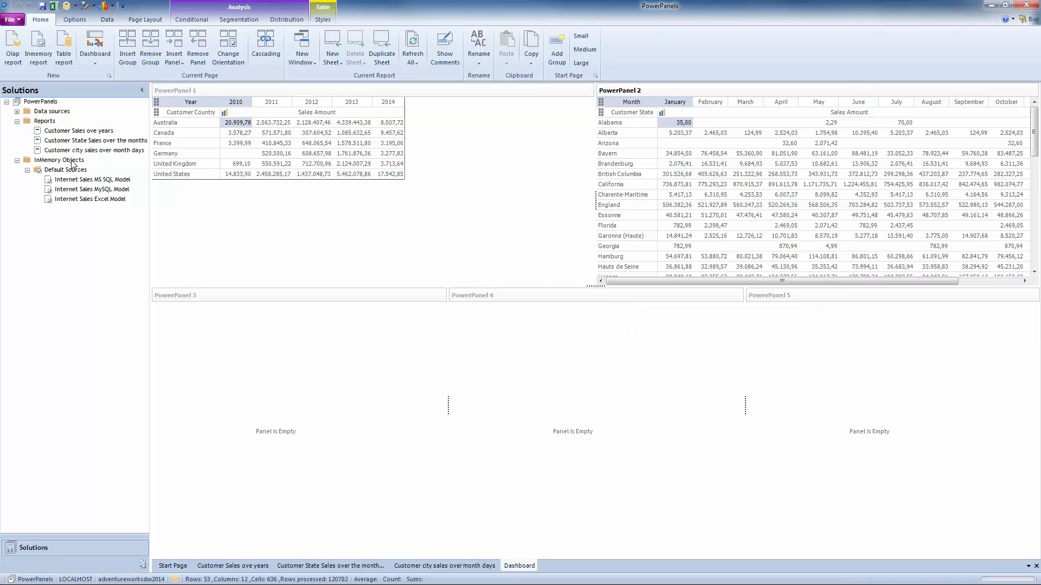
{"action": "left_click_drag", "start_coordinate": [79, 150], "coordinate": [306, 373]}
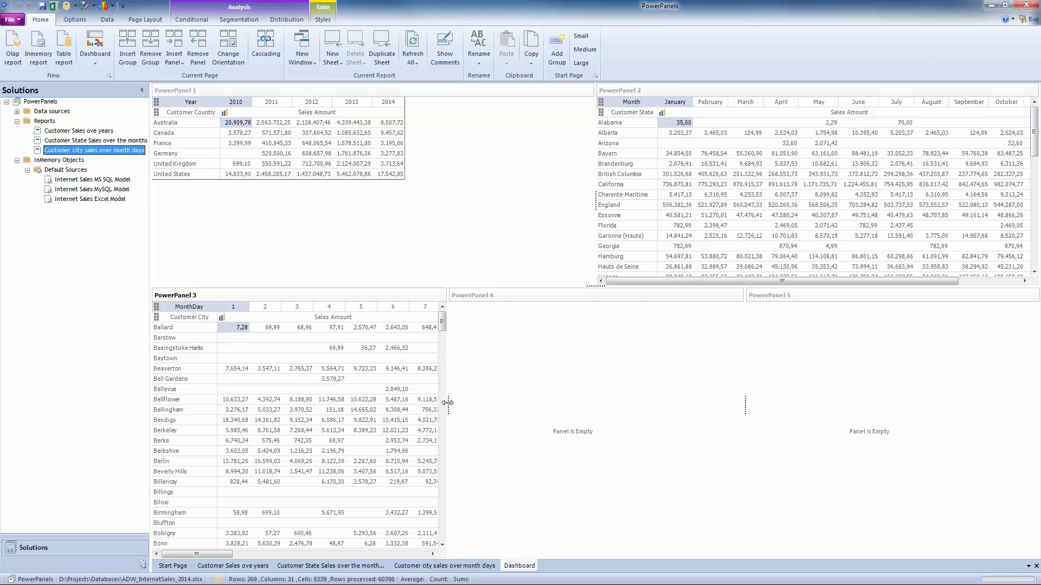
{"action": "left_click_drag", "start_coordinate": [450, 408], "coordinate": [593, 409]}
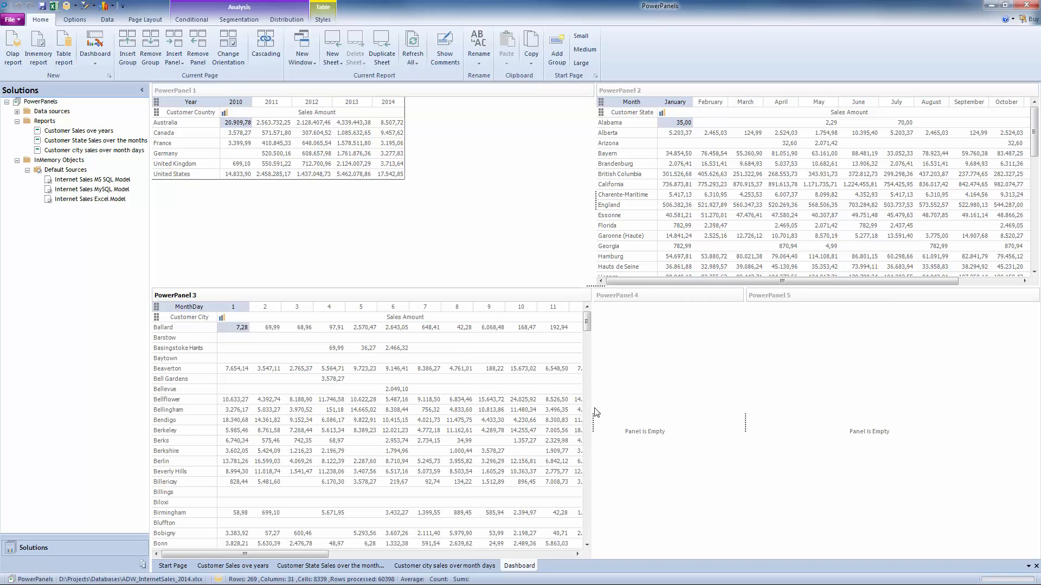
{"action": "left_click", "coordinate": [745, 424]}
{"action": "left_click_drag", "start_coordinate": [745, 424], "coordinate": [848, 419]}
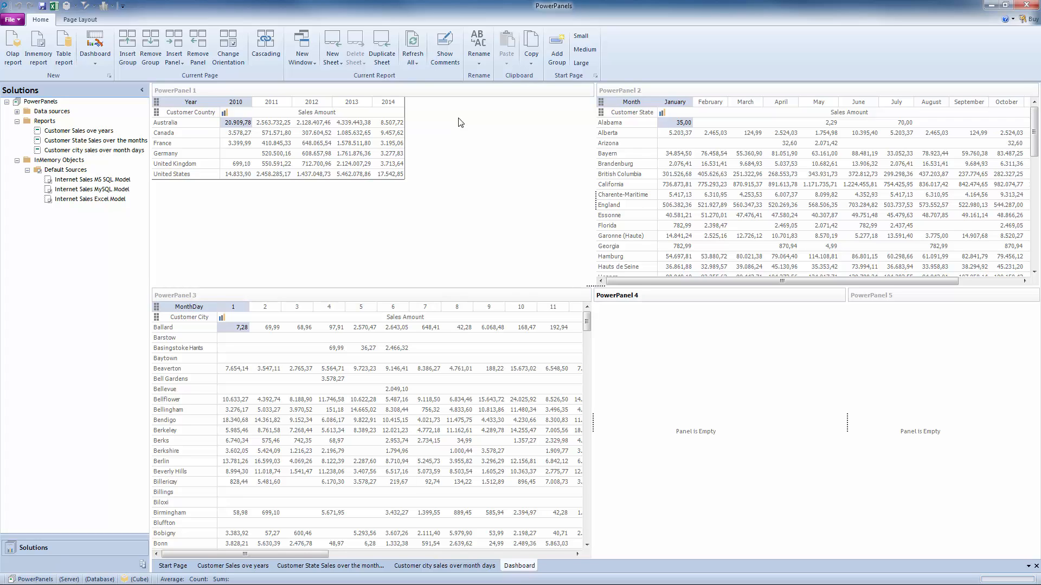
Step: Copy the country sales pivot from PowerPanel 1 into the empty PowerPanel 4
{"action": "right_click", "coordinate": [355, 95]}
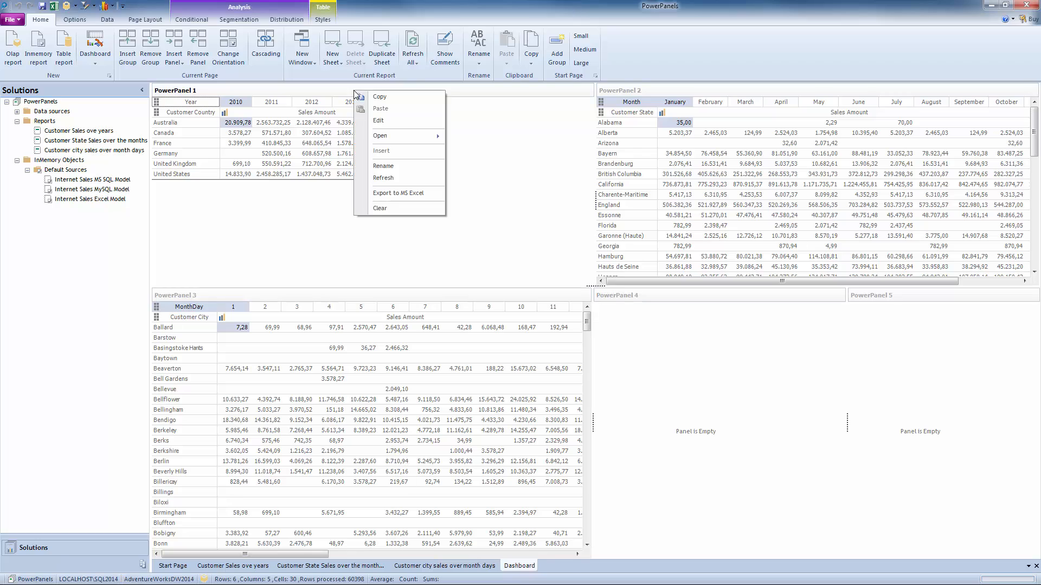
{"action": "left_click", "coordinate": [382, 97]}
{"action": "right_click", "coordinate": [677, 302]}
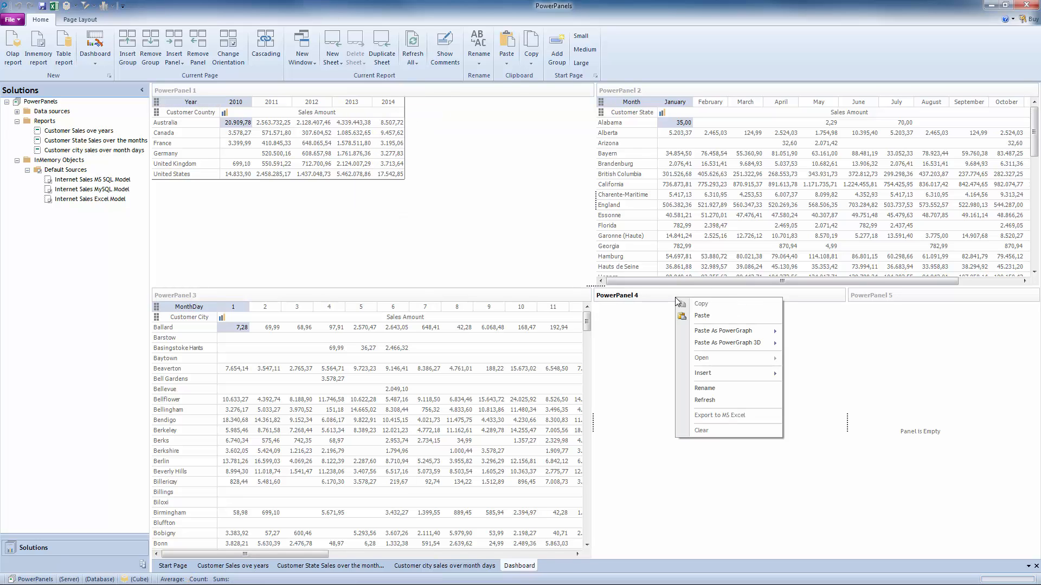
{"action": "left_click", "coordinate": [704, 317]}
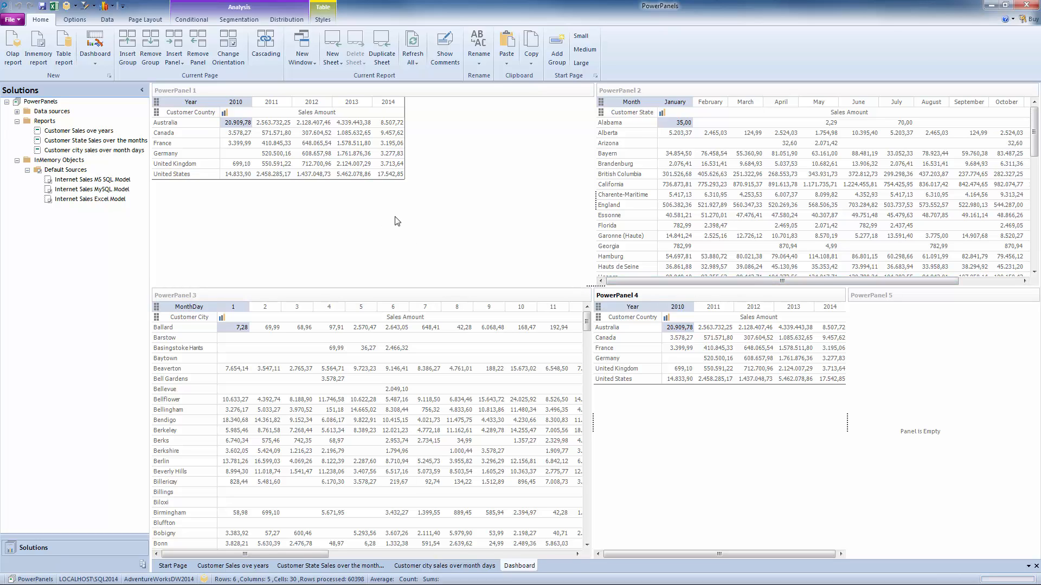
Step: Show the Cube Objects list, replace Customer Country with Customer Education in PowerPanel 4's rows, and collapse the Solutions pane
{"action": "left_click", "coordinate": [67, 4]}
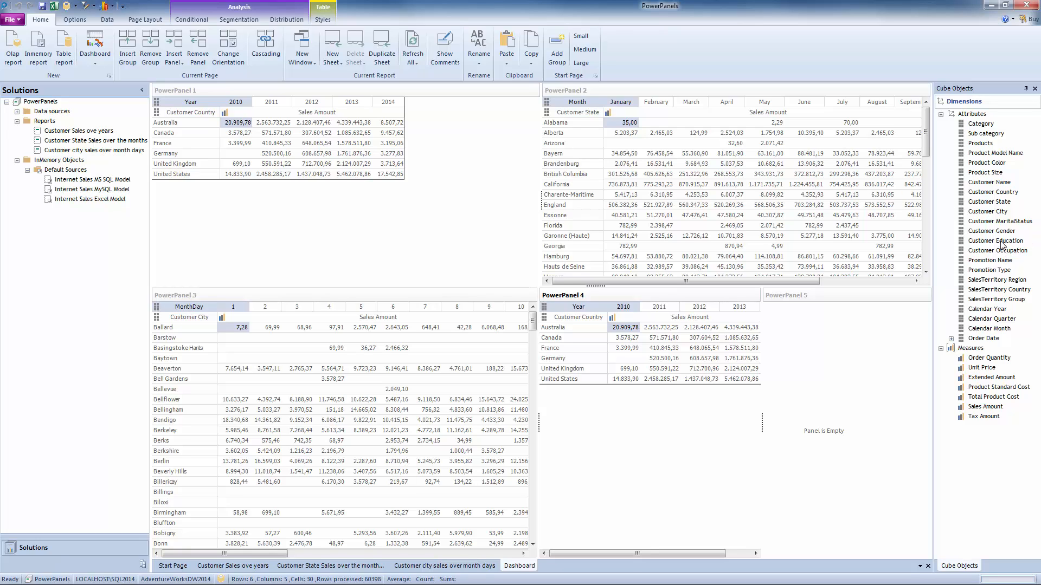
{"action": "left_click_drag", "start_coordinate": [998, 242], "coordinate": [569, 320]}
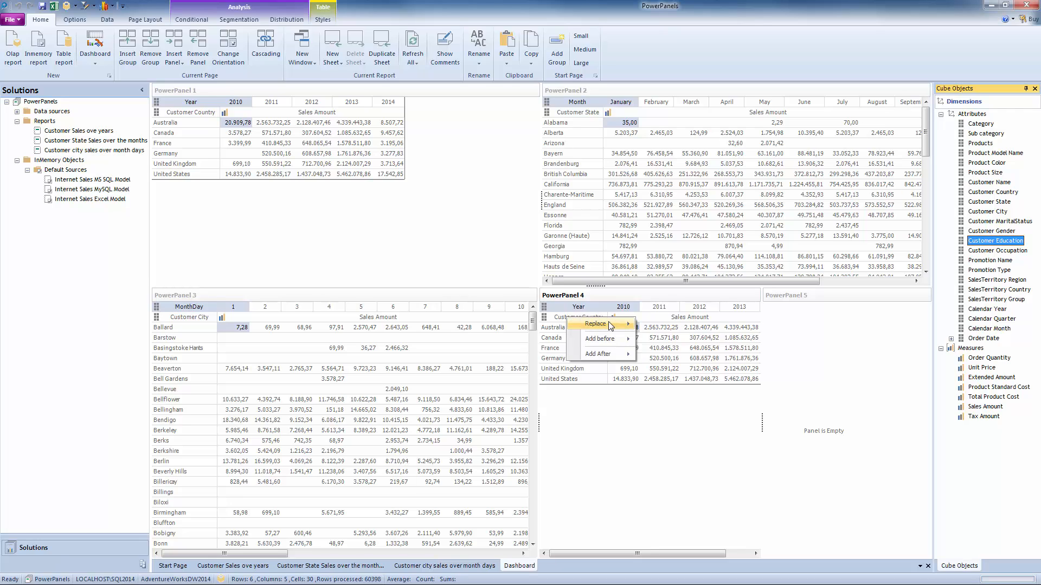
{"action": "mouse_move", "coordinate": [608, 321]}
{"action": "left_click", "coordinate": [651, 323]}
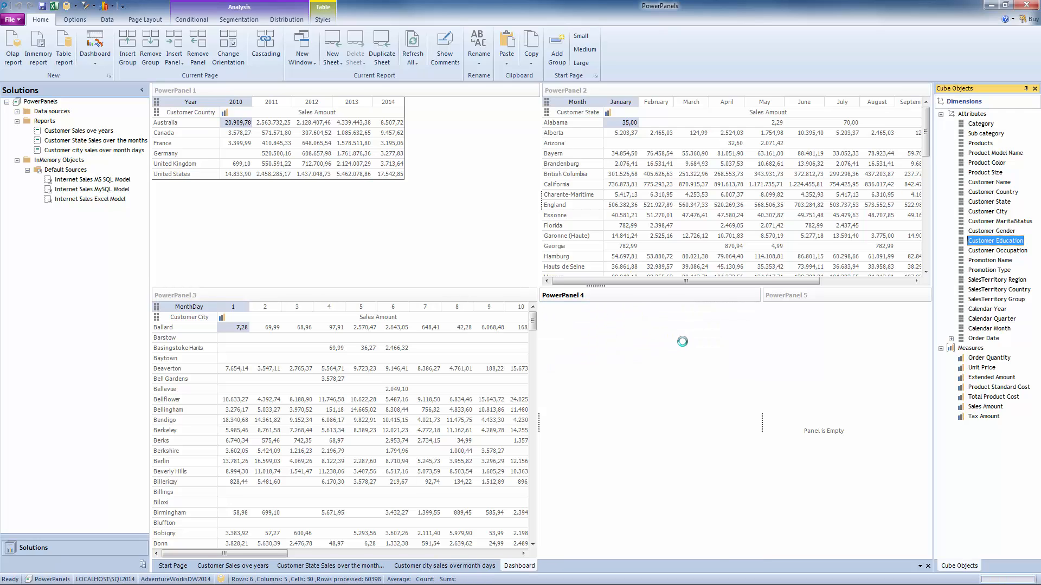
{"action": "left_click", "coordinate": [144, 92]}
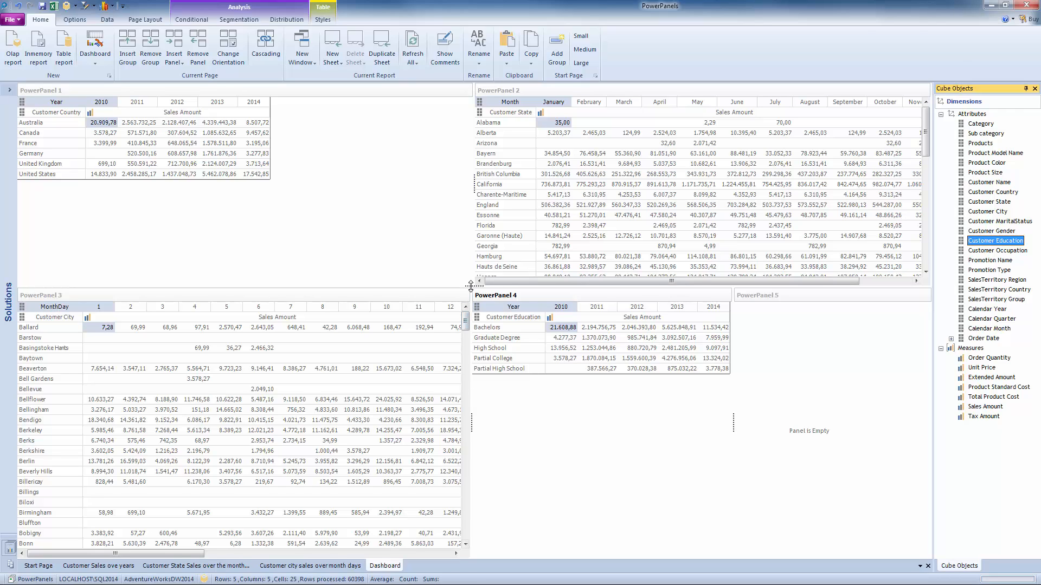
Step: Make the lower panel row taller and paste a copy of PowerPanel 4 into PowerPanel 5 as a Sales Amount PowerGraph
{"action": "left_click_drag", "start_coordinate": [472, 286], "coordinate": [472, 251]}
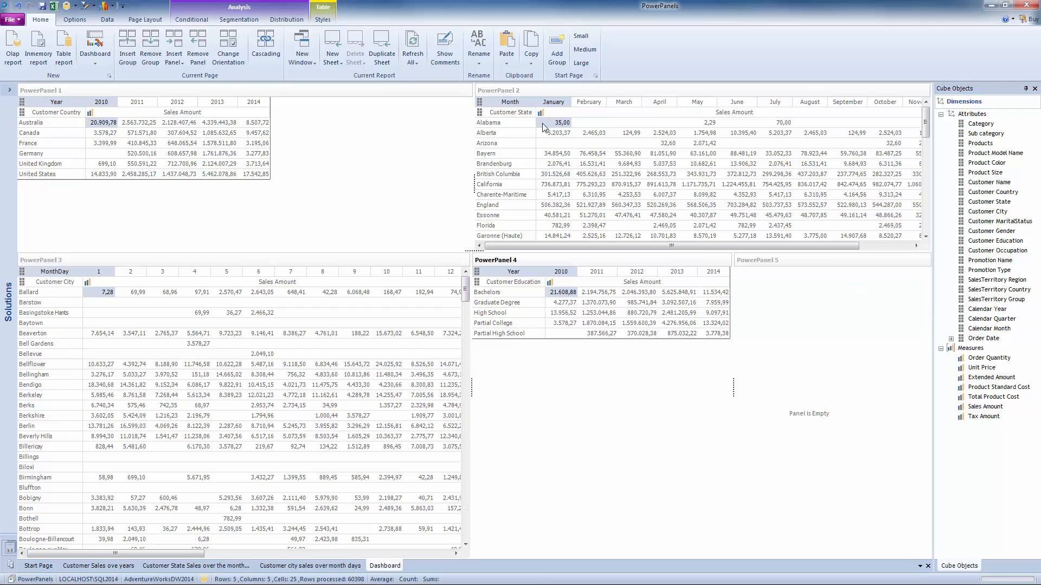
{"action": "right_click", "coordinate": [530, 259]}
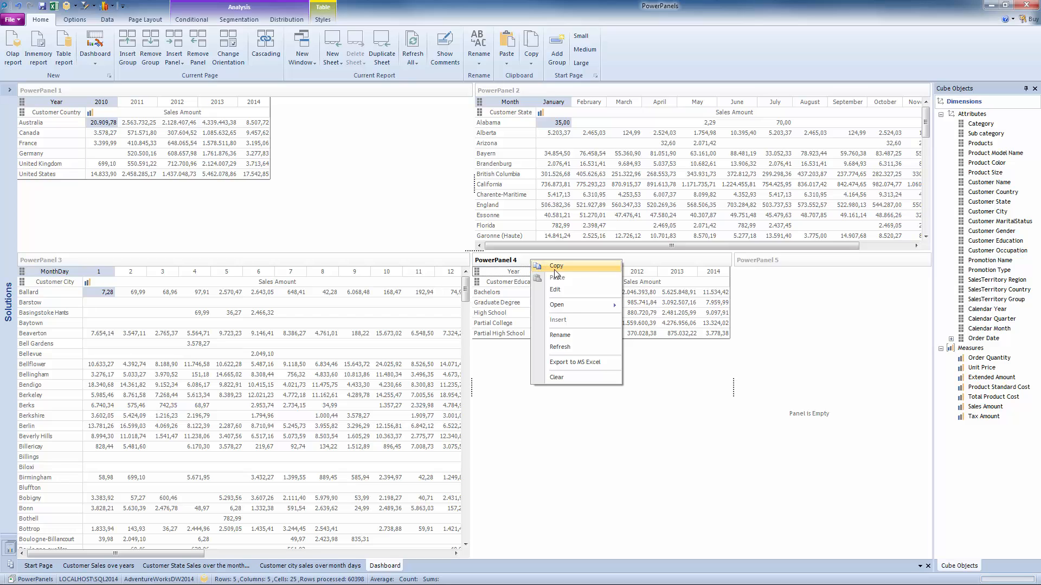
{"action": "left_click", "coordinate": [553, 268]}
{"action": "right_click", "coordinate": [796, 265]}
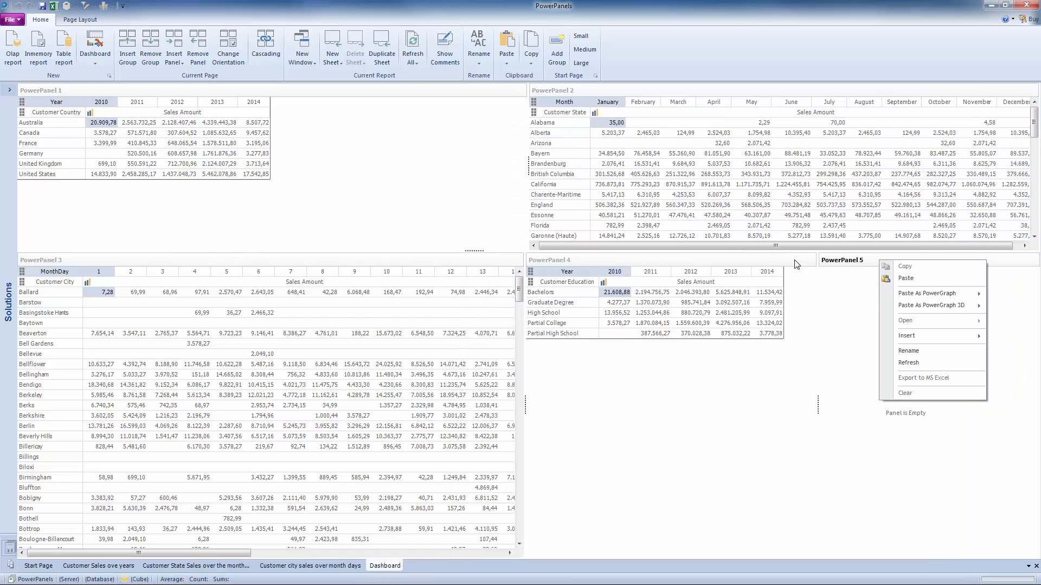
{"action": "mouse_move", "coordinate": [931, 294]}
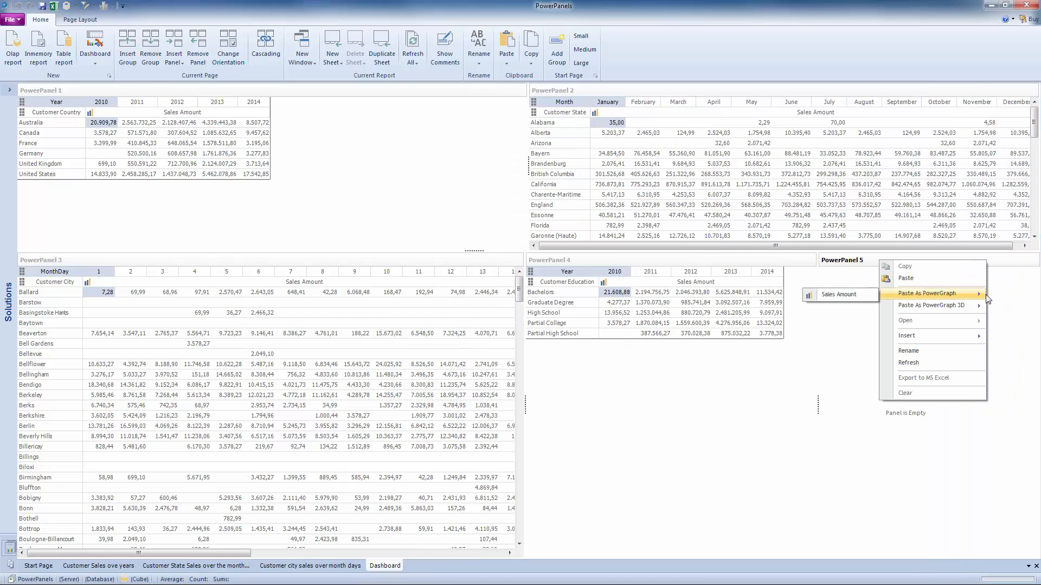
{"action": "left_click", "coordinate": [855, 295]}
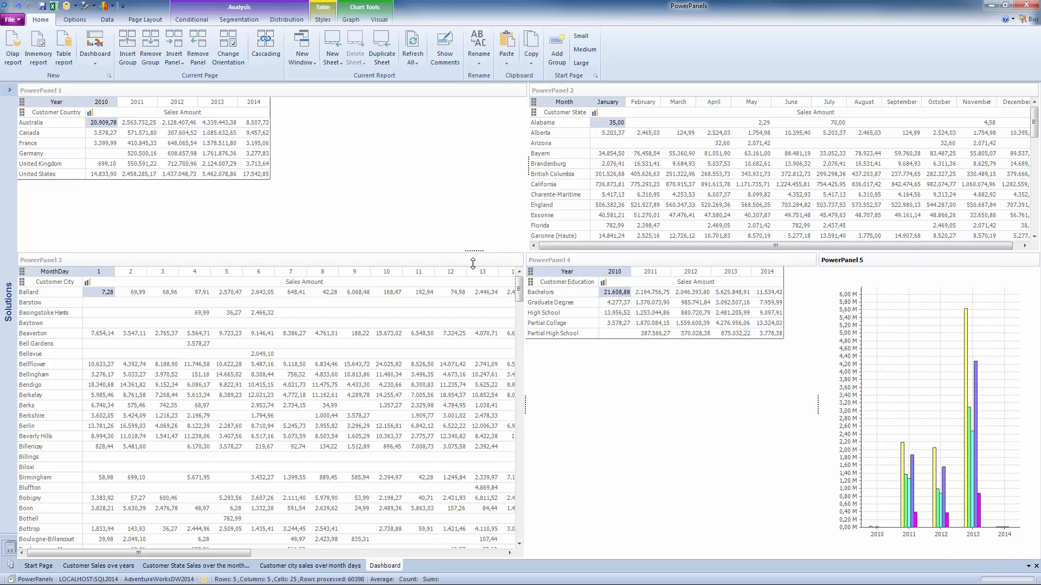
Step: Make the dashboard's upper row taller and widen PowerPanel 2 at the expense of PowerPanel 1
{"action": "left_click_drag", "start_coordinate": [474, 264], "coordinate": [476, 264]}
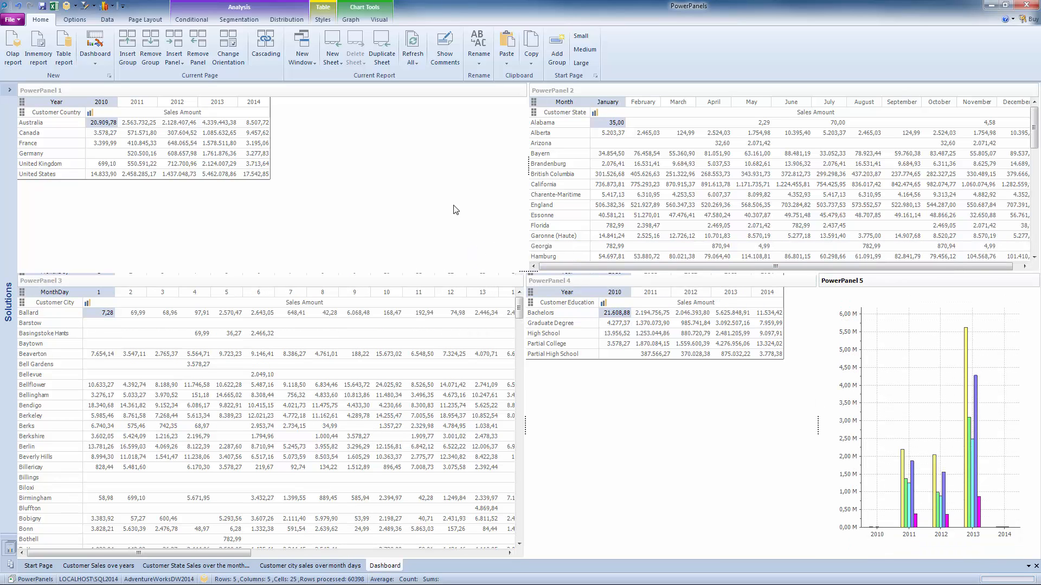
{"action": "left_click", "coordinate": [517, 198]}
{"action": "left_click_drag", "start_coordinate": [531, 168], "coordinate": [425, 161]}
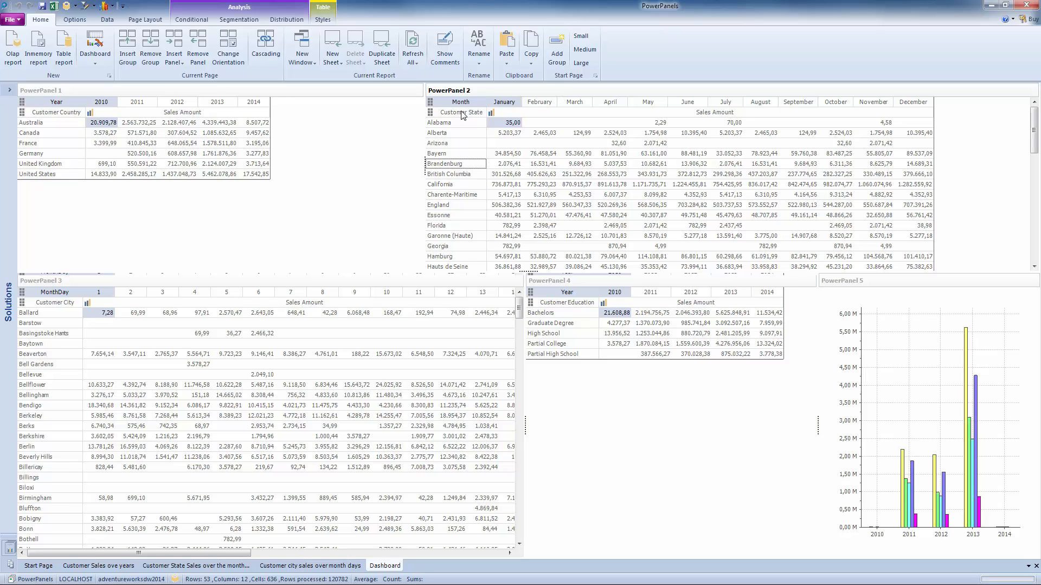
Step: Insert a Sparklines column to the left of the monthly sales data in PowerPanel 2
{"action": "left_click", "coordinate": [75, 21]}
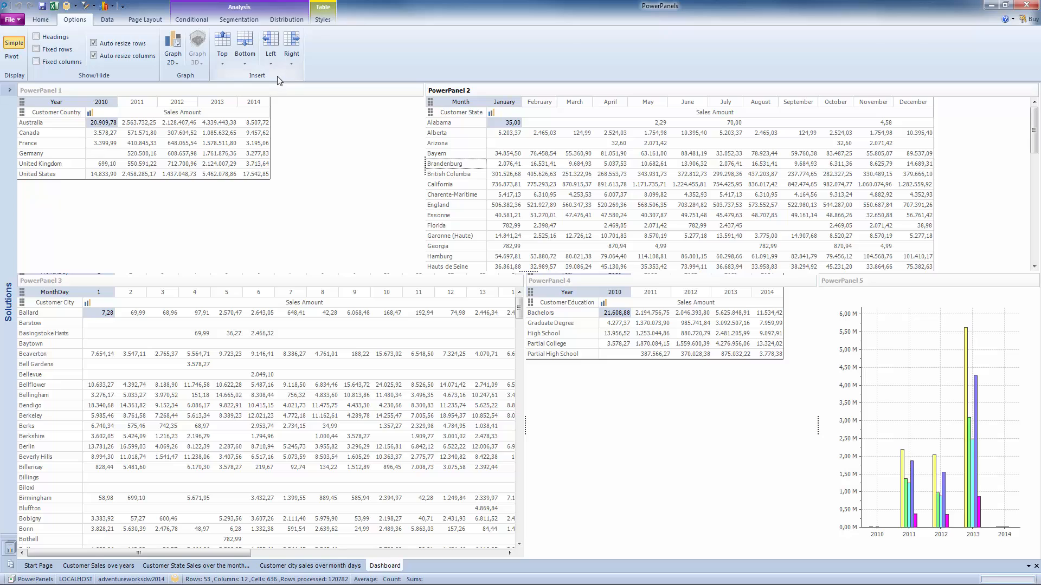
{"action": "left_click", "coordinate": [270, 64]}
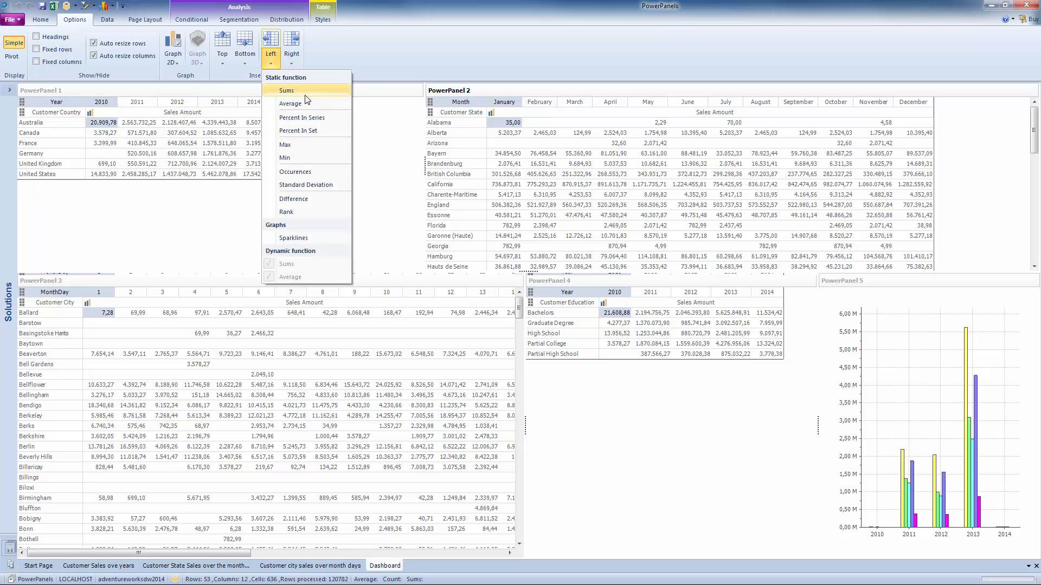
{"action": "left_click", "coordinate": [317, 242]}
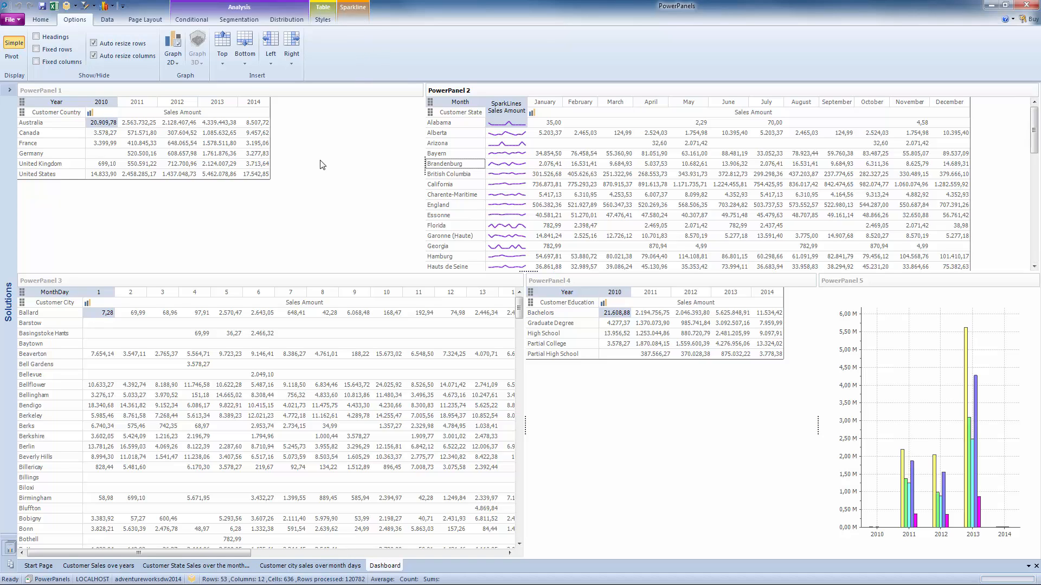
Step: Insert a Sparklines column to the left of the MonthDay data in PowerPanel 3, and widen that panel
{"action": "left_click", "coordinate": [291, 283]}
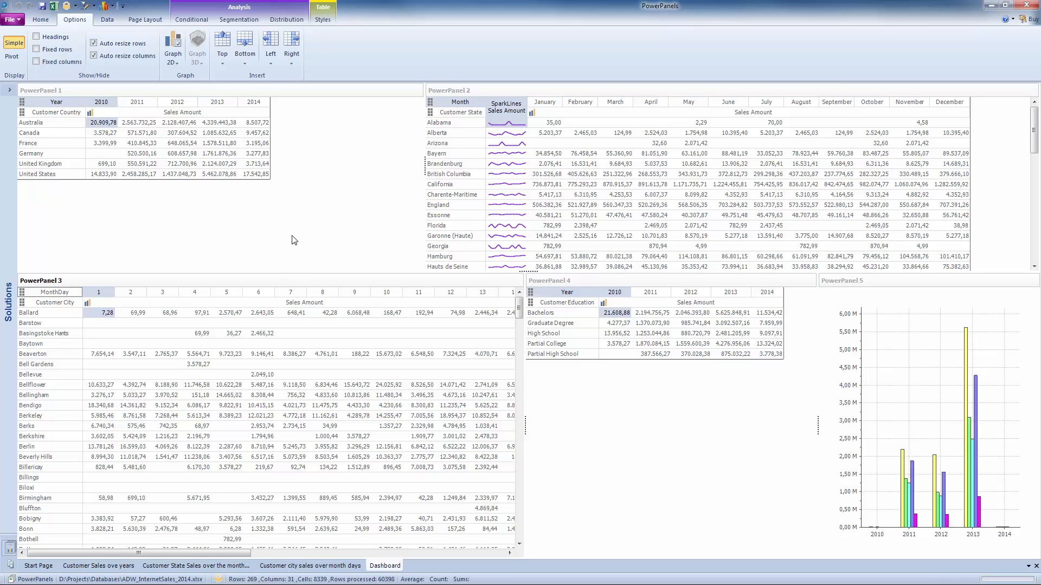
{"action": "left_click", "coordinate": [276, 62]}
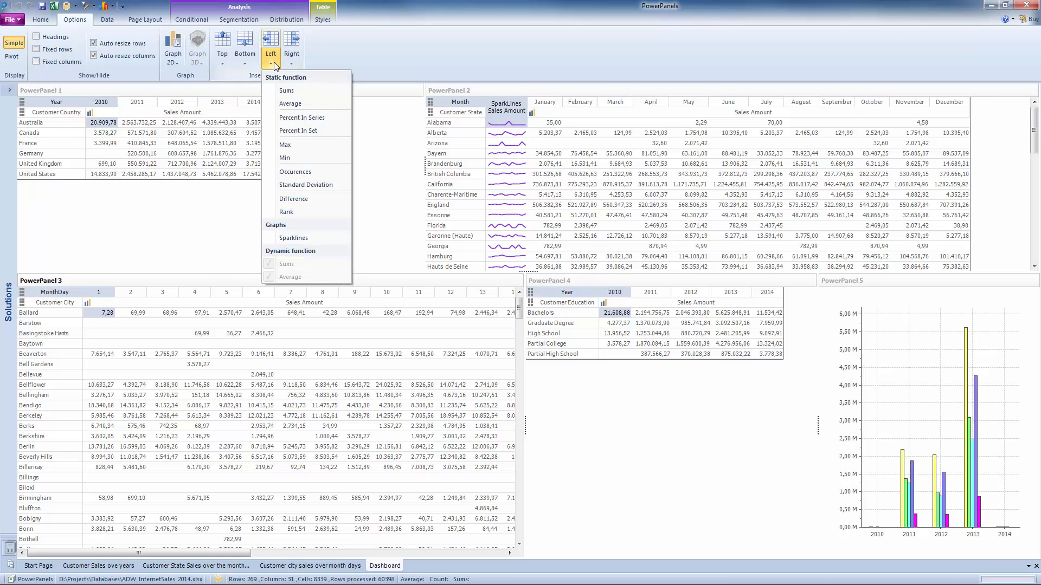
{"action": "left_click", "coordinate": [307, 239]}
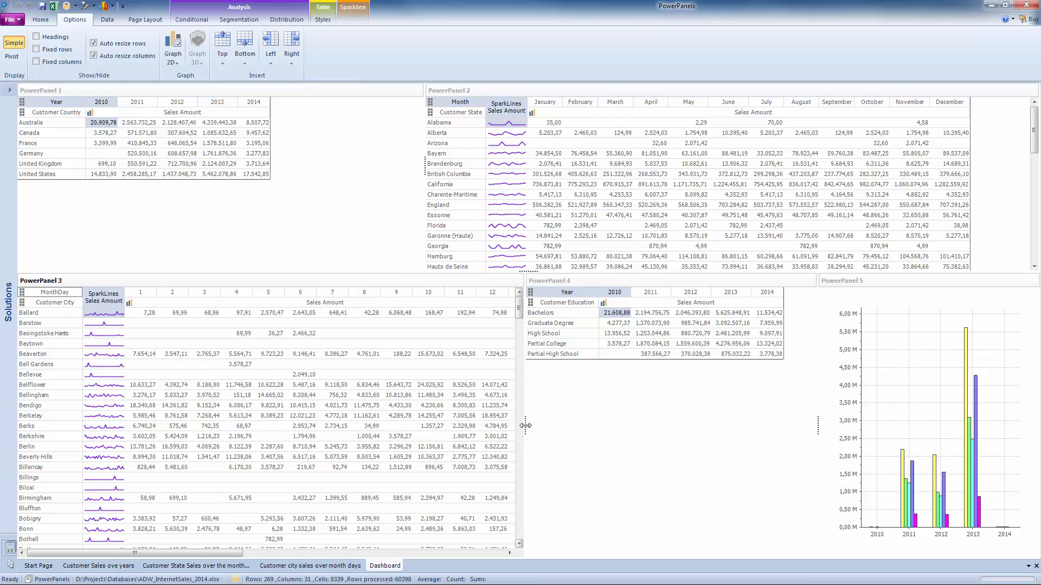
{"action": "left_click_drag", "start_coordinate": [525, 426], "coordinate": [587, 426]}
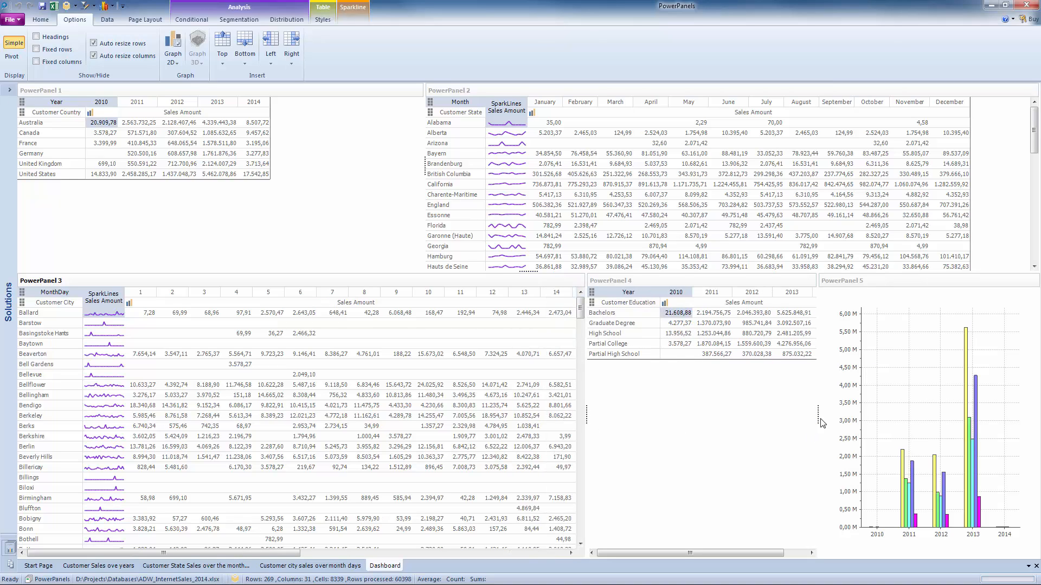
Step: Widen PowerPanel 5 at the expense of PowerPanel 4 and make the dashboard's lower row slightly taller
{"action": "left_click_drag", "start_coordinate": [818, 413], "coordinate": [787, 413]}
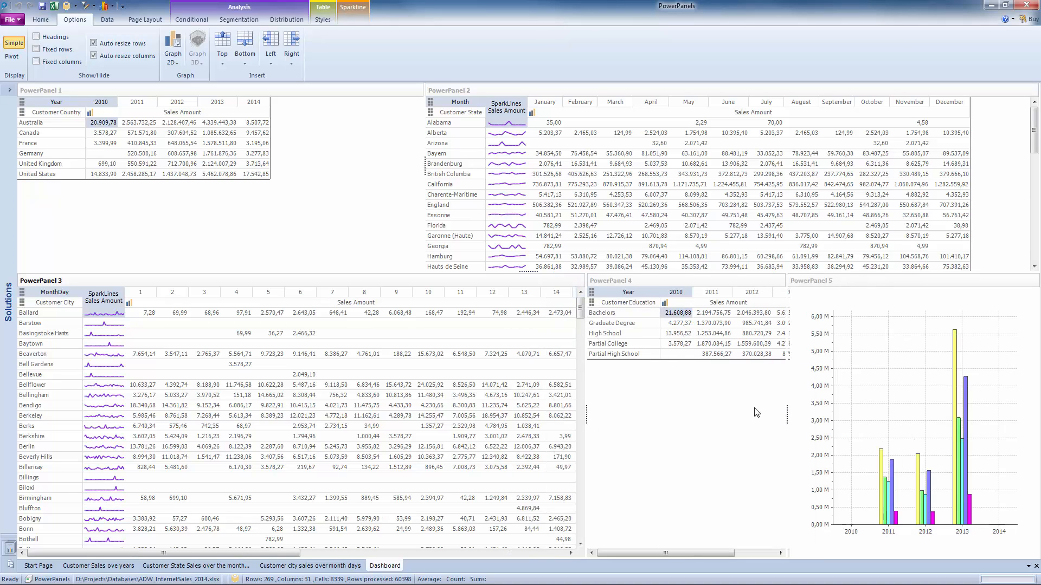
{"action": "left_click_drag", "start_coordinate": [534, 273], "coordinate": [534, 259]}
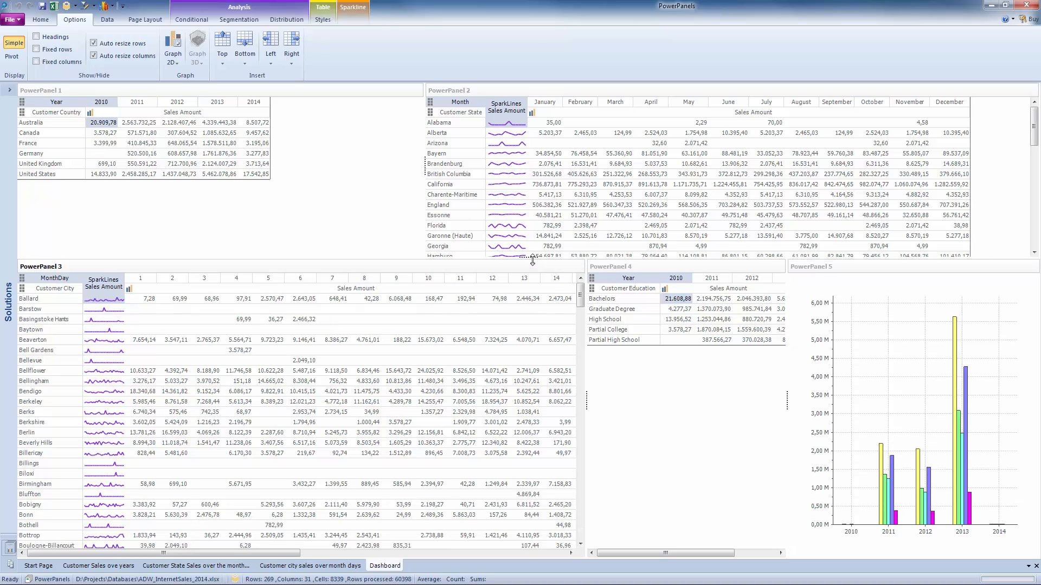
Step: Change the sparklines in PowerPanel 2 to the Column type
{"action": "left_click", "coordinate": [484, 87]}
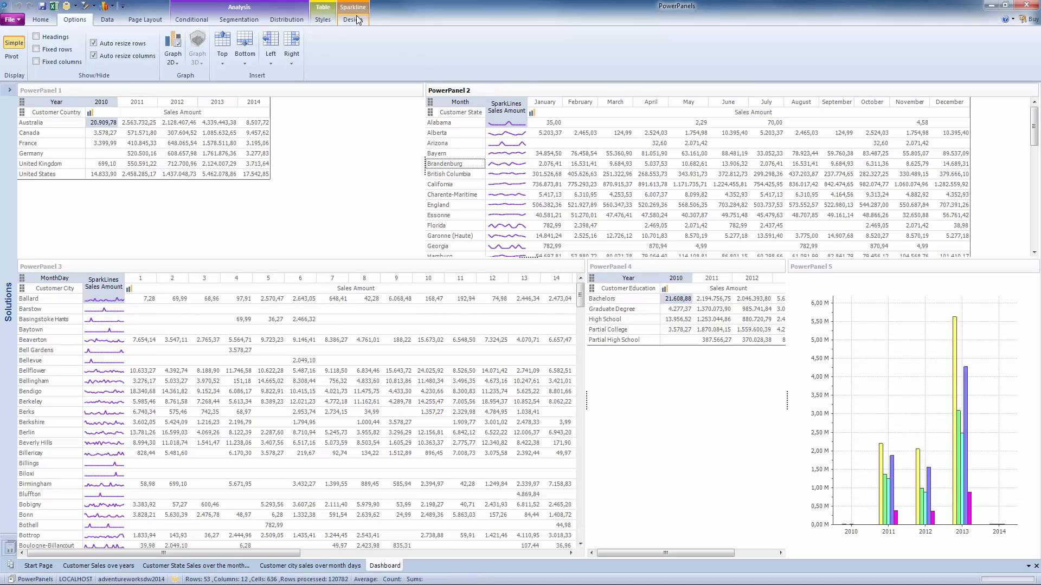
{"action": "left_click", "coordinate": [351, 21]}
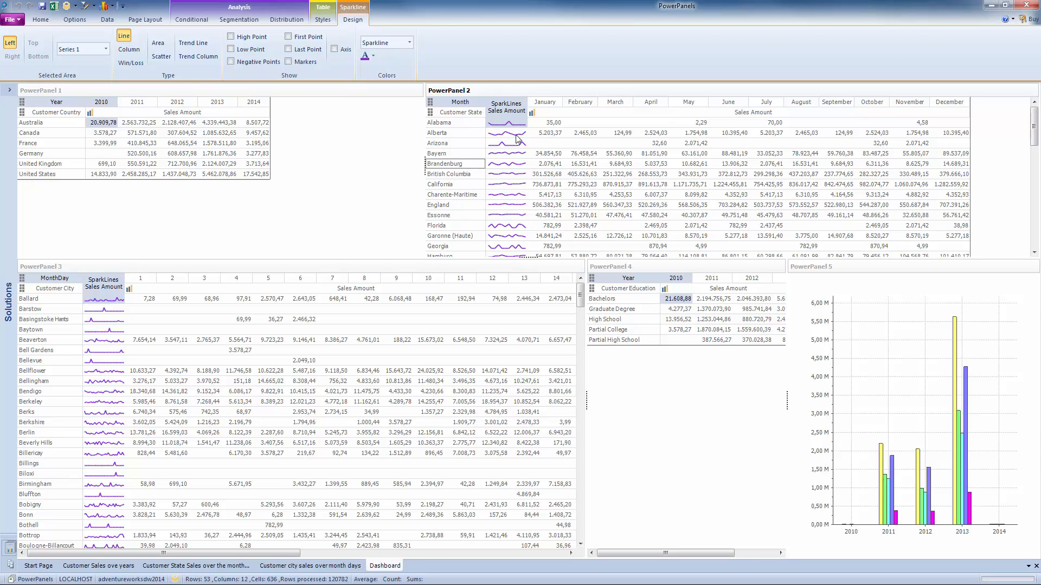
{"action": "left_click", "coordinate": [128, 49]}
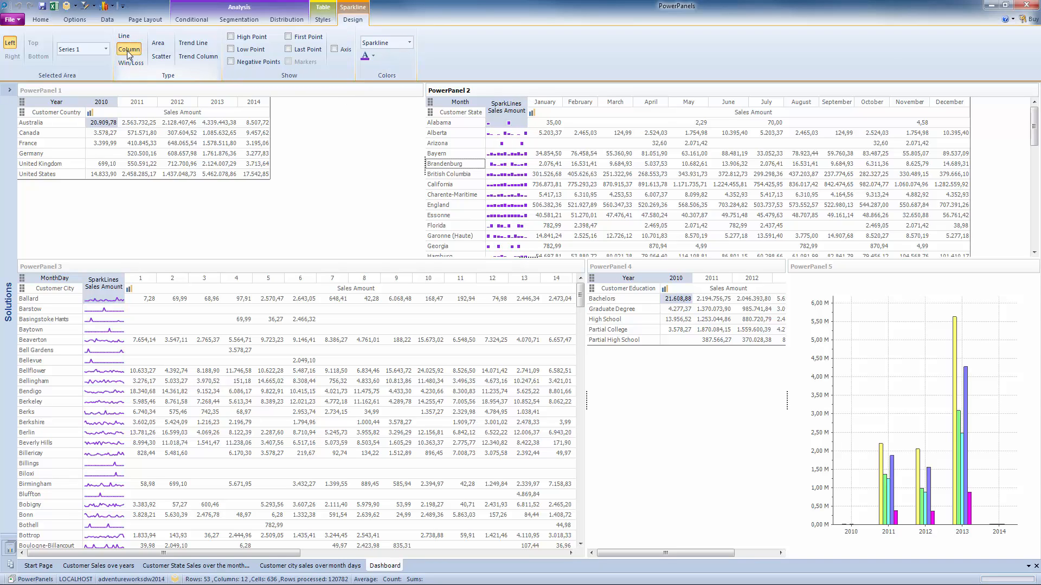
Step: Color the sparklines in PowerPanel 3 with the standard light blue
{"action": "left_click", "coordinate": [93, 270]}
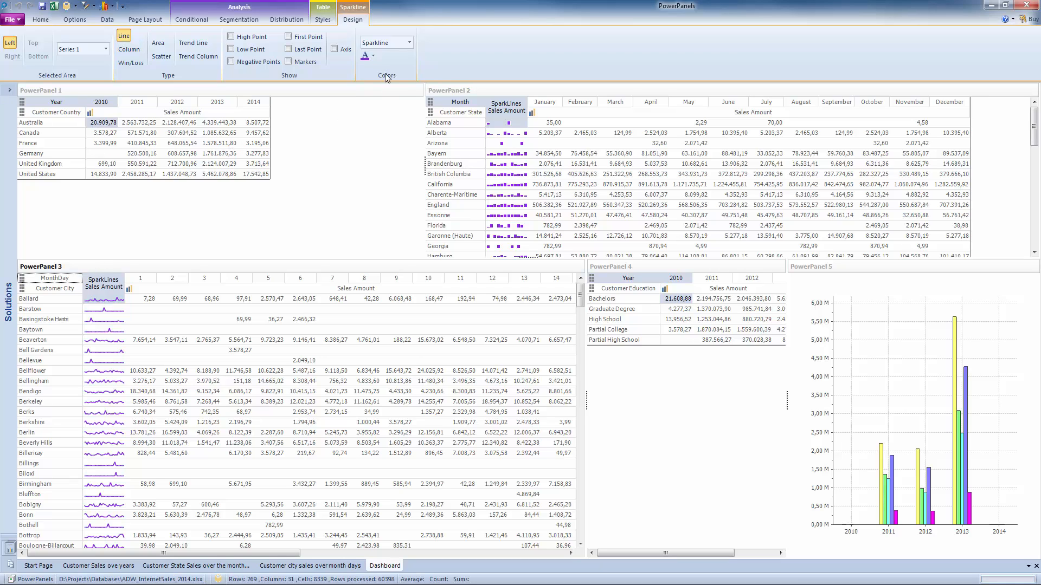
{"action": "left_click", "coordinate": [374, 56]}
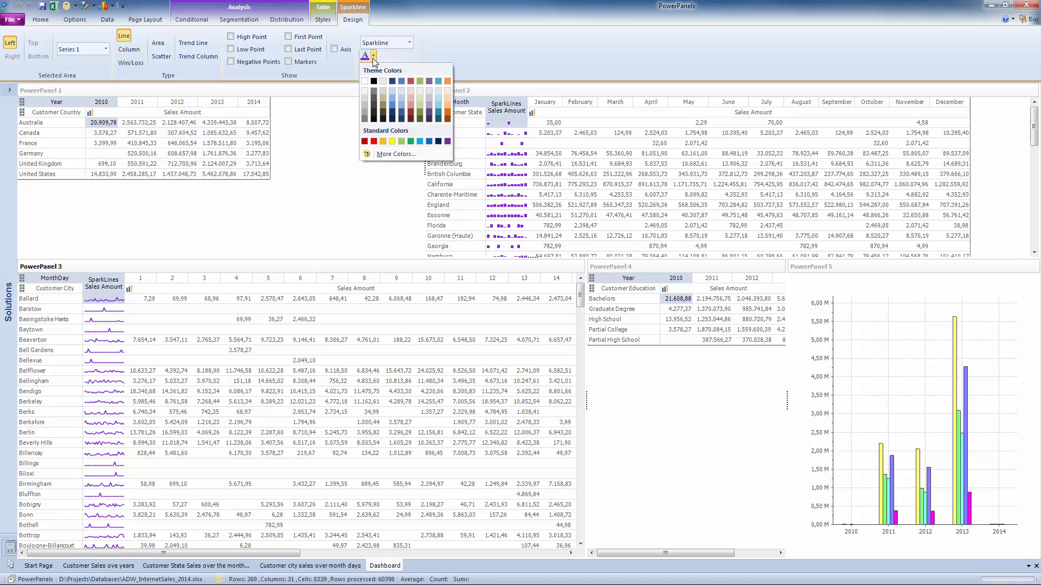
{"action": "left_click", "coordinate": [420, 142]}
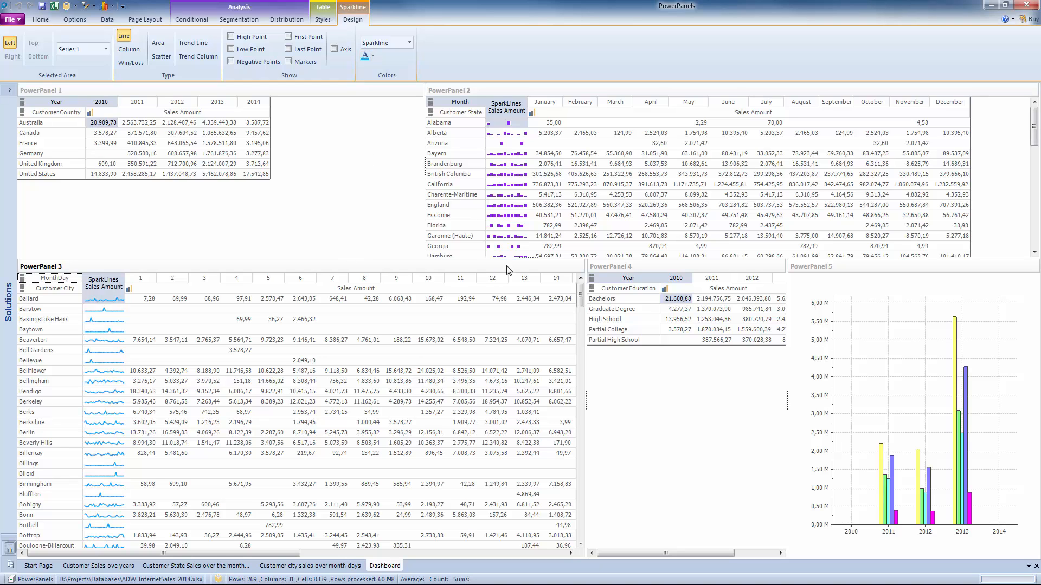
Step: Make the dashboard's lower row taller and color the column sparklines in PowerPanel 2 dark orange
{"action": "left_click_drag", "start_coordinate": [531, 259], "coordinate": [531, 224]}
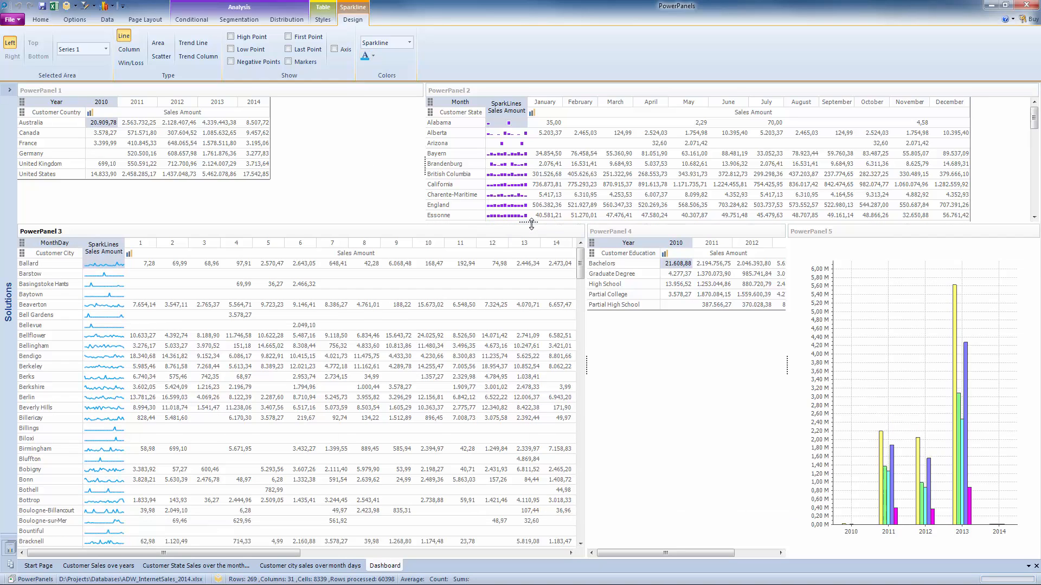
{"action": "left_click", "coordinate": [578, 90]}
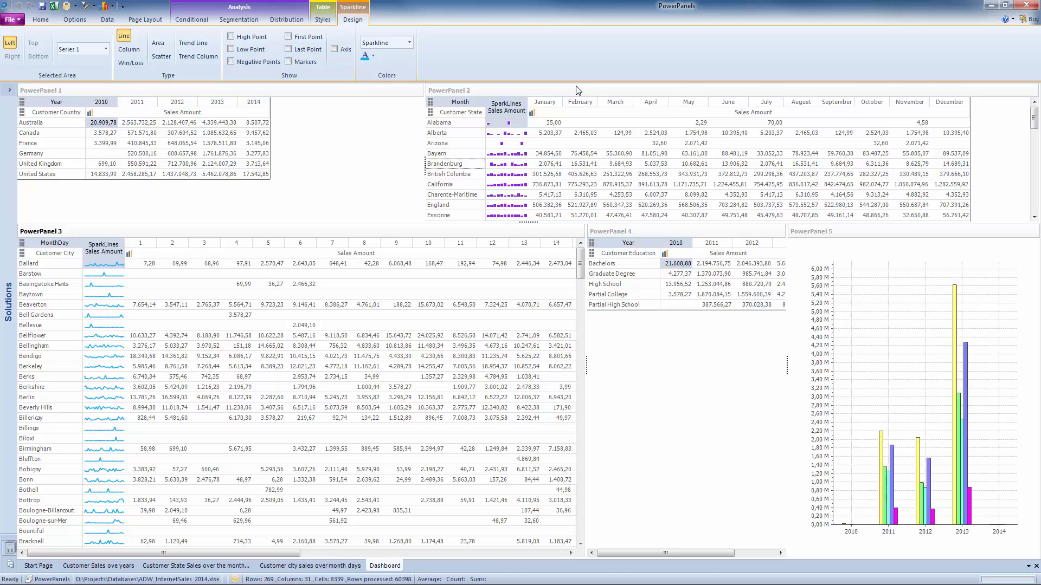
{"action": "left_click", "coordinate": [373, 55]}
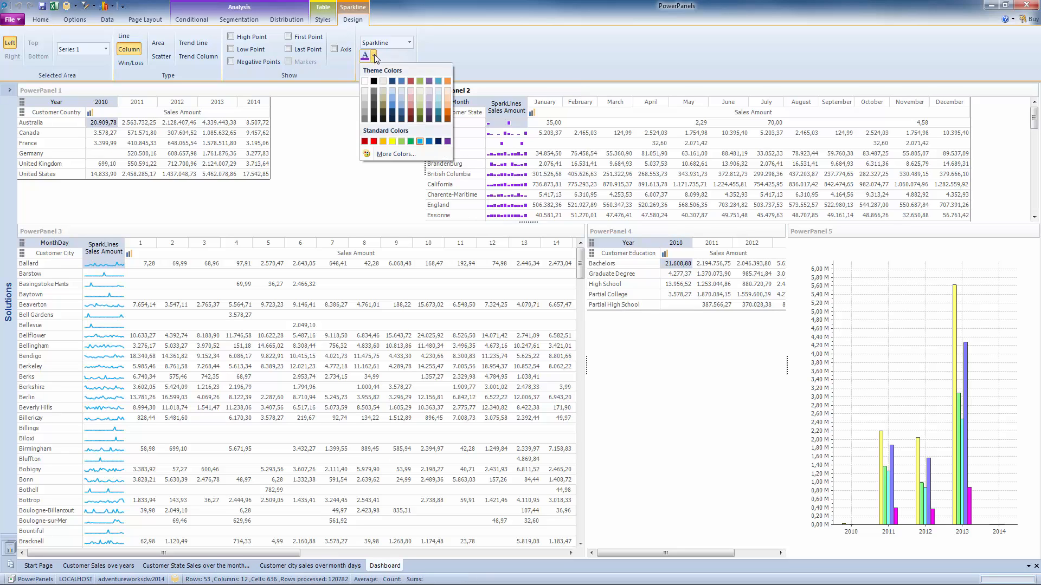
{"action": "left_click", "coordinate": [447, 111]}
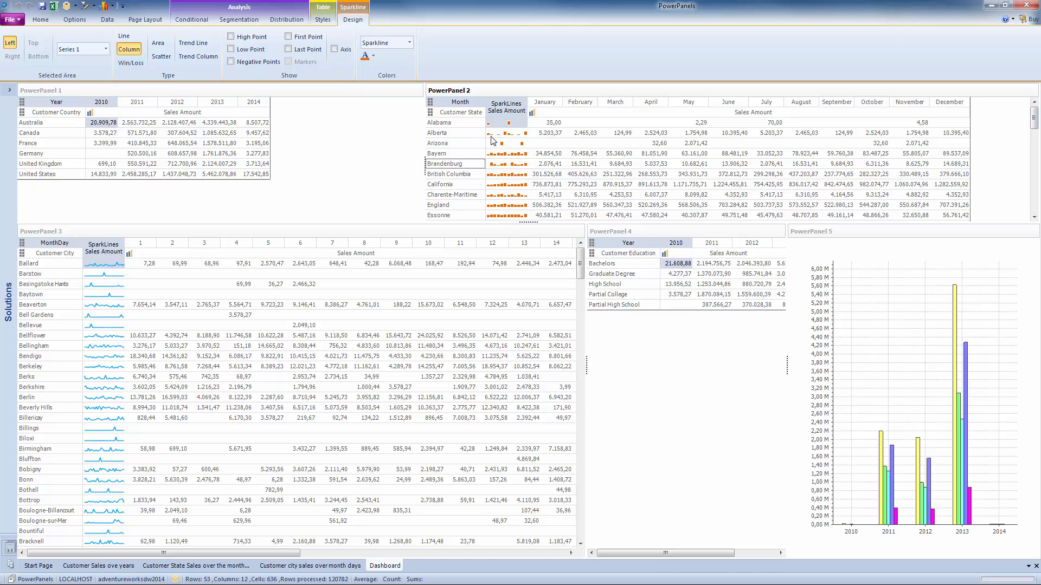
{"action": "mouse_move", "coordinate": [1035, 126]}
{"action": "left_mouse_down"}
{"action": "mouse_move", "coordinate": [1036, 198]}
{"action": "mouse_move", "coordinate": [1033, 112]}
{"action": "left_mouse_up"}
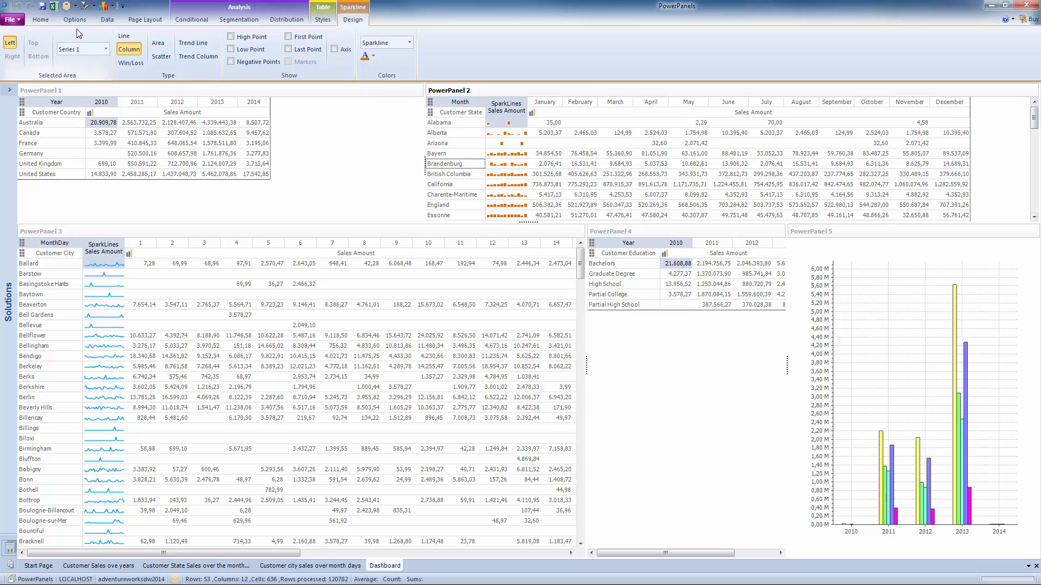
Step: Turn on Cascading for the panels of the dashboard
{"action": "left_click", "coordinate": [46, 18]}
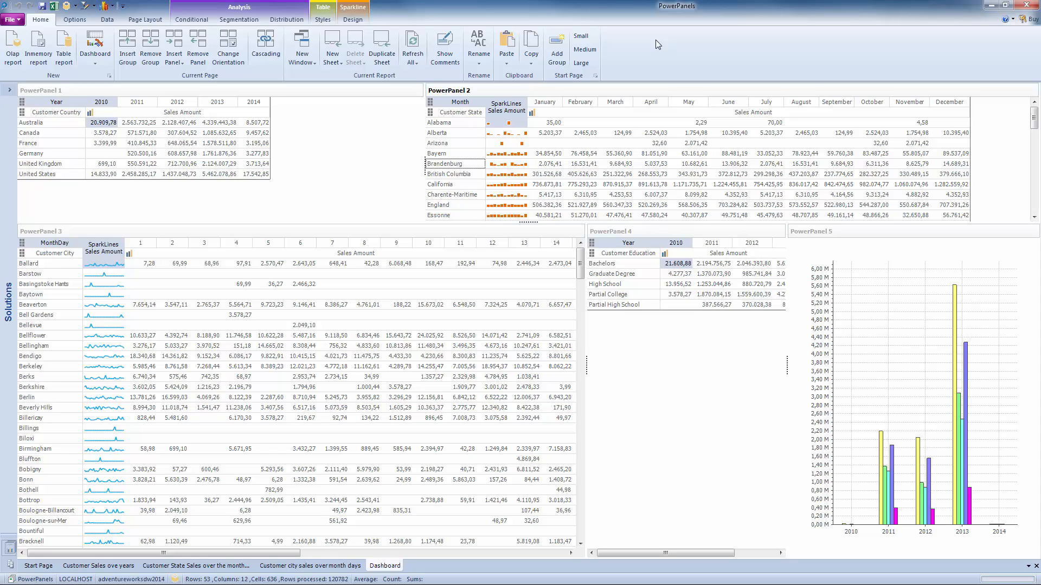
{"action": "left_click", "coordinate": [264, 51]}
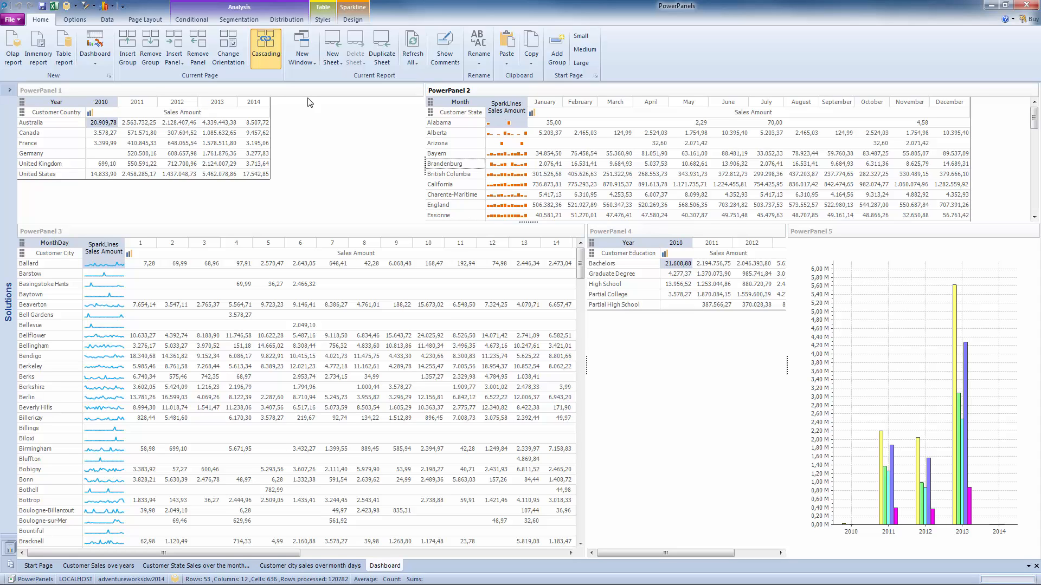
Step: Filter the dependent panels by year 2012 from PowerPanel 1 and by November from PowerPanel 2, and look through PowerPanel 3
{"action": "left_click", "coordinate": [177, 106]}
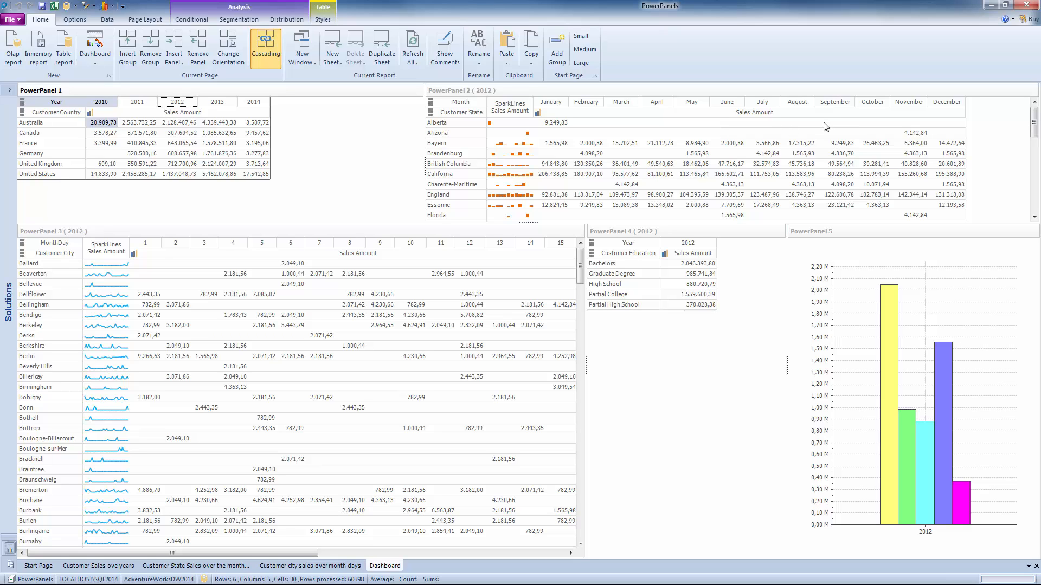
{"action": "left_click", "coordinate": [906, 103]}
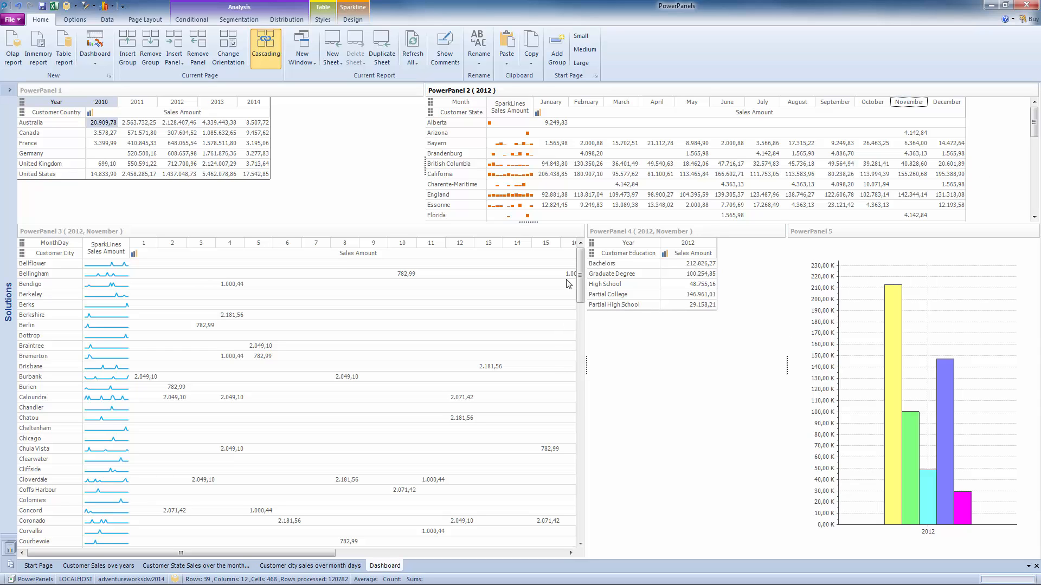
{"action": "left_click_drag", "start_coordinate": [580, 277], "coordinate": [587, 252]}
{"action": "scroll", "coordinate": [589, 313], "scroll_direction": "down", "scroll_amount": 4}
Step: Clear the year and month cascade filters using the Year and Month dimensions of PowerPanels 1 and 2
{"action": "left_click", "coordinate": [460, 114]}
{"action": "left_click", "coordinate": [52, 115]}
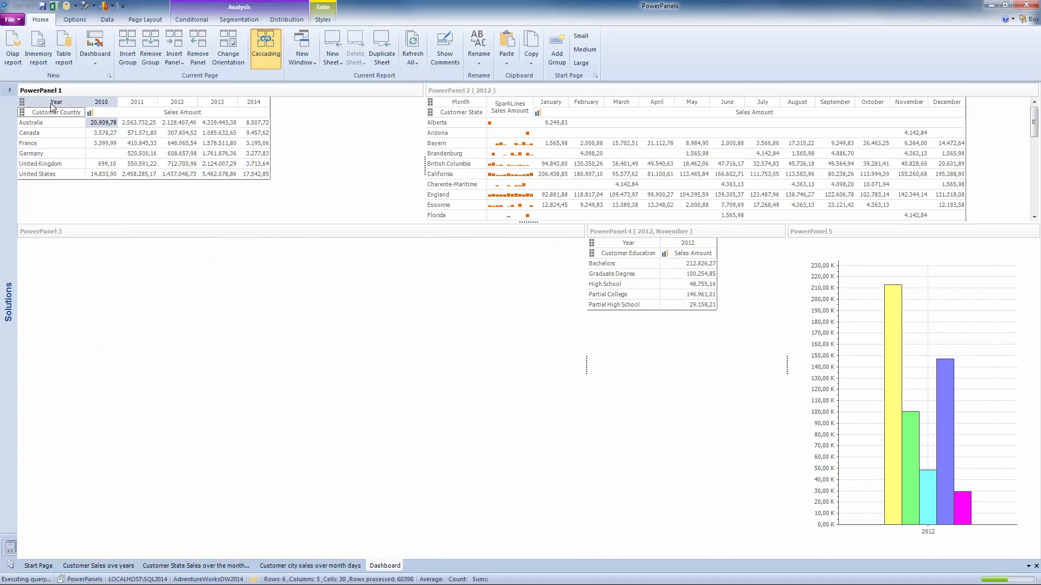
{"action": "left_click", "coordinate": [51, 104]}
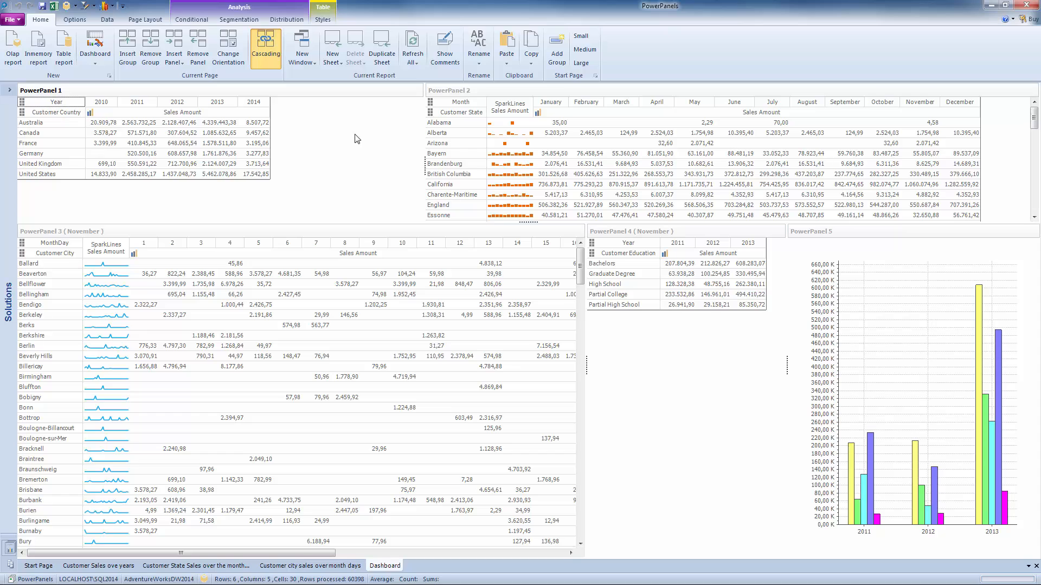
{"action": "left_click", "coordinate": [451, 104]}
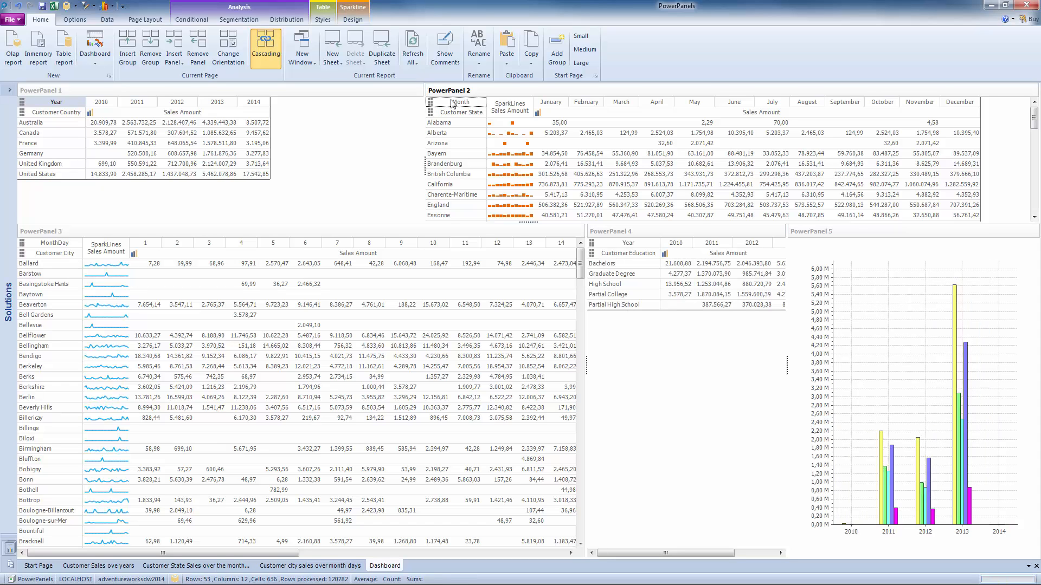
{"action": "left_click", "coordinate": [293, 97]}
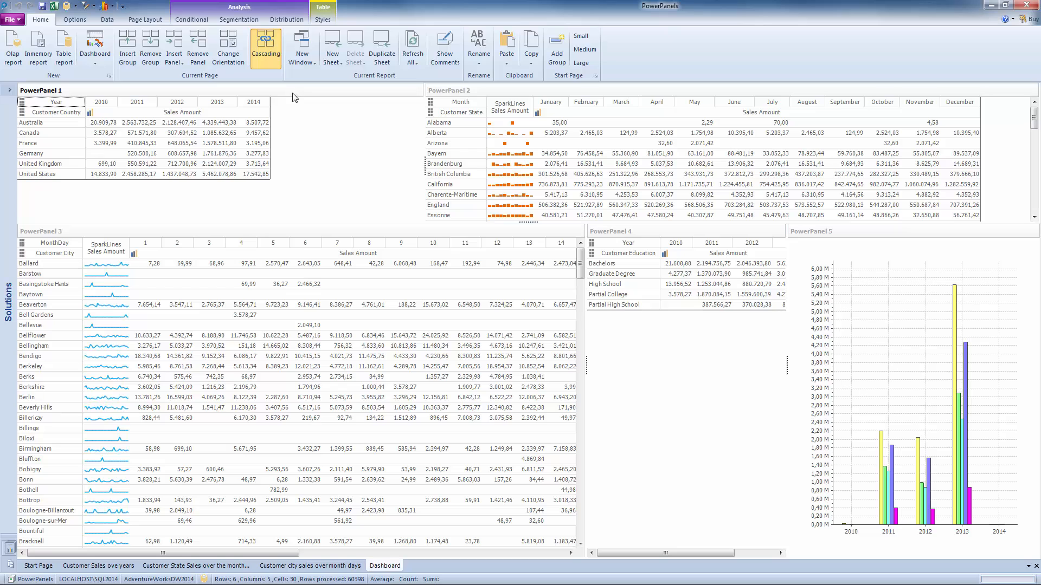
Step: Start saving the dashboard with the Reports folder as its location
{"action": "left_click", "coordinate": [41, 10]}
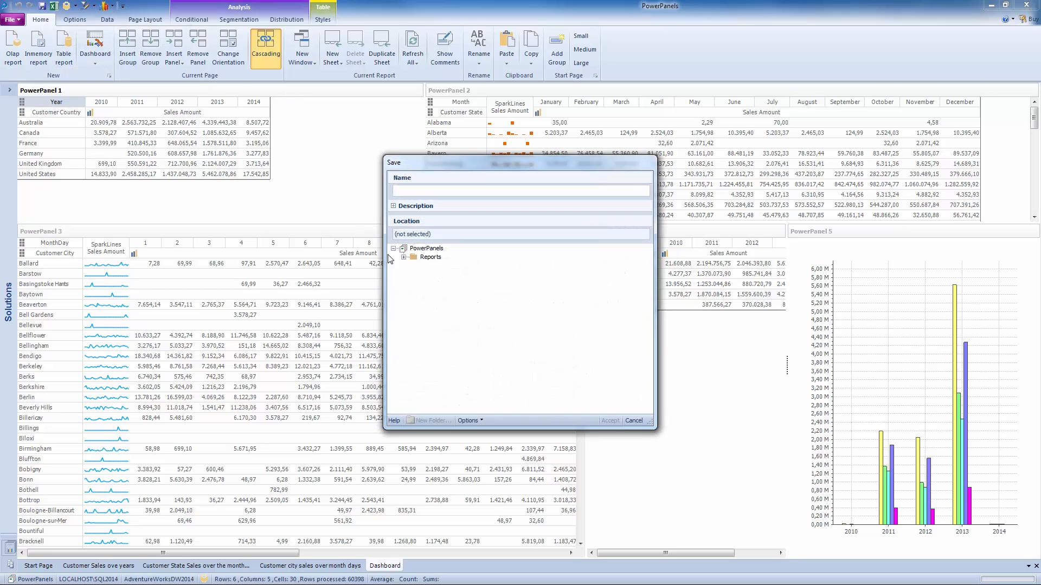
{"action": "left_click", "coordinate": [432, 258]}
{"action": "left_click", "coordinate": [446, 190]}
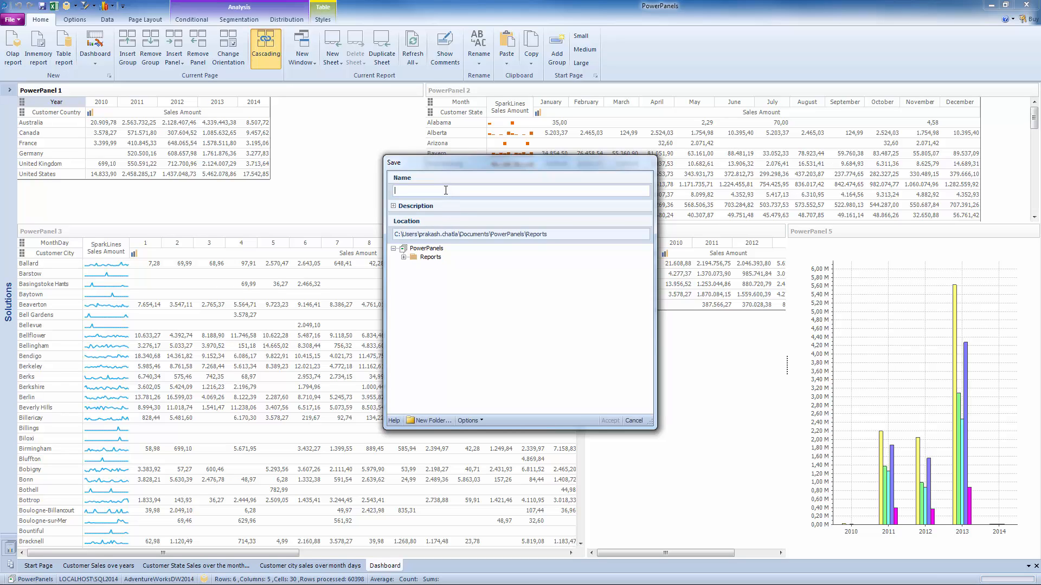
{"action": "type", "text": "Coustomer behaviour over t"}
{"action": "key", "text": "BackSpace"}
{"action": "key", "text": "BackSpace"}
{"action": "key", "text": "BackSpace"}
{"action": "key", "text": "BackSpace"}
{"action": "key", "text": "BackSpace"}
{"action": "key", "text": "BackSpace"}
{"action": "key", "text": "BackSpace"}
{"action": "key", "text": "BackSpace"}
{"action": "key", "text": "BackSpace"}
{"action": "key", "text": "BackSpace"}
{"action": "key", "text": "BackSpace"}
{"action": "key", "text": "BackSpace"}
Step: Name the dashboard Customer Sales and complete the save
{"action": "left_click_drag", "start_coordinate": [440, 191], "coordinate": [388, 190]}
{"action": "type", "text": "Customer Sales"}
{"action": "left_click", "coordinate": [610, 422]}
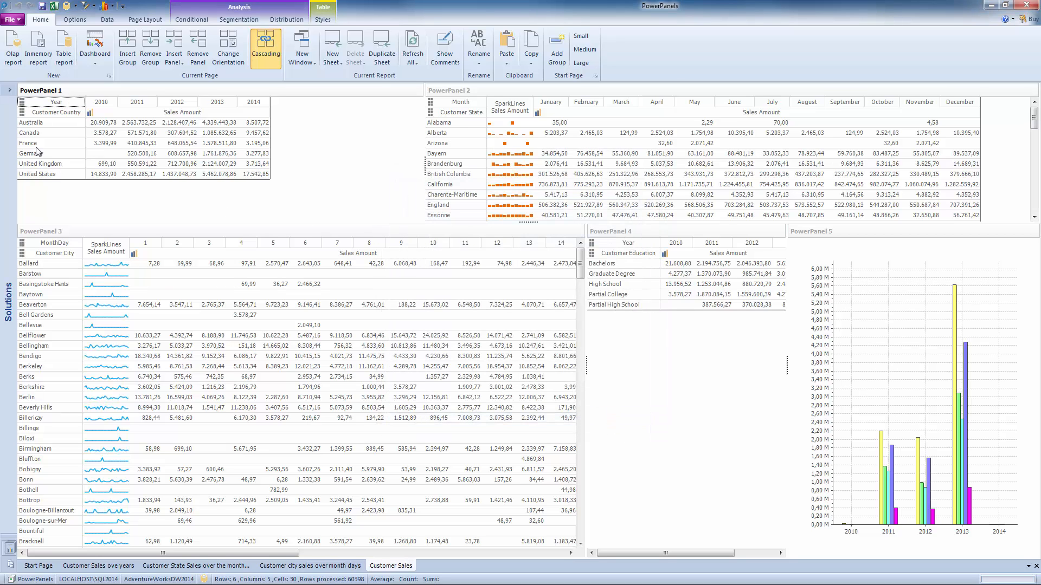
Step: Expand the Solutions tree and close all four open reports so that only the Start Page remains
{"action": "left_click", "coordinate": [9, 90]}
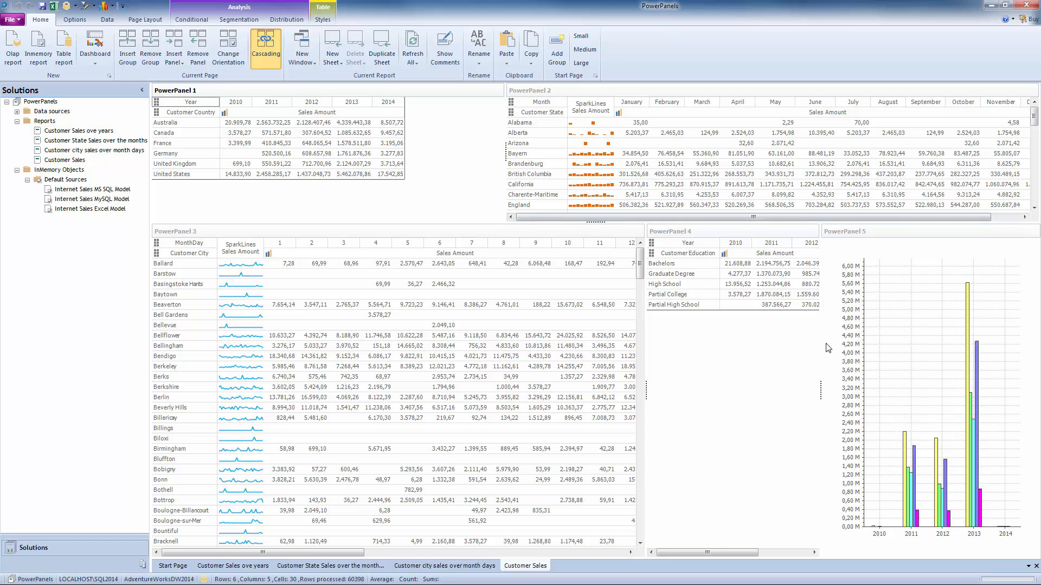
{"action": "left_click", "coordinate": [1036, 566]}
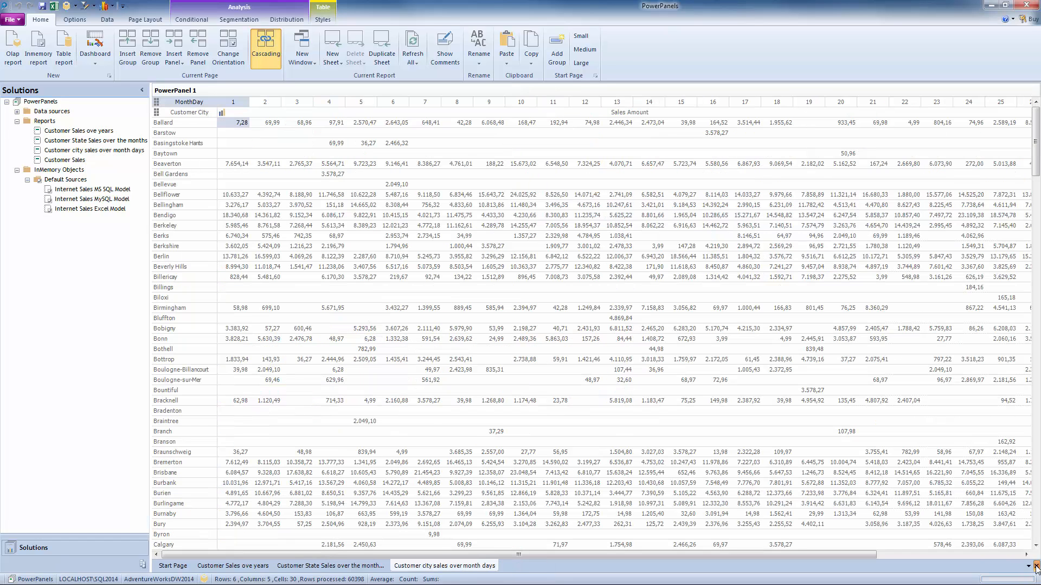
{"action": "left_click", "coordinate": [1036, 566]}
{"action": "left_click", "coordinate": [1036, 566]}
{"action": "left_click", "coordinate": [1036, 566]}
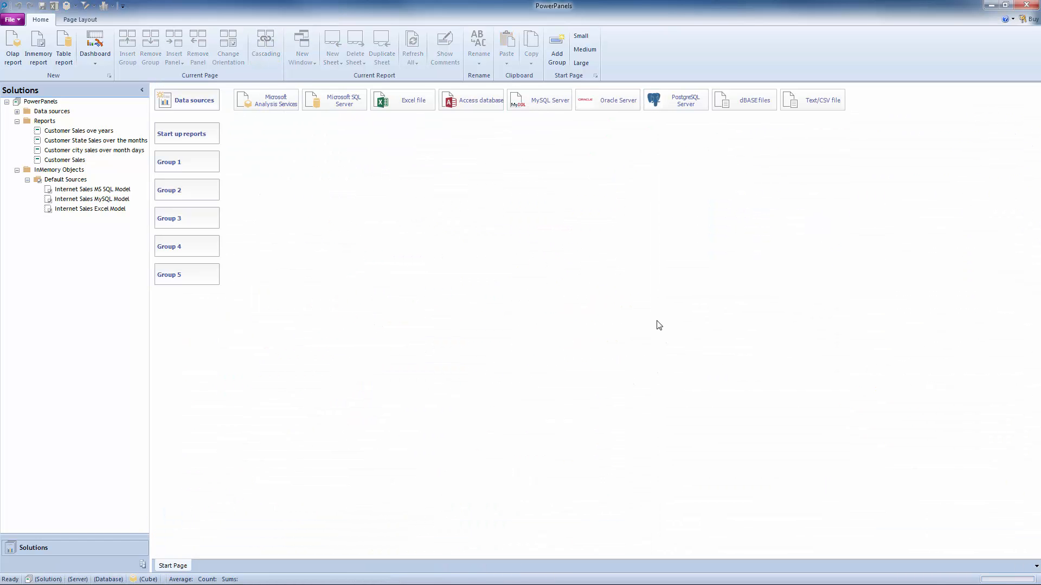
Step: Reopen the saved Customer Sales dashboard from the solution's Reports folder
{"action": "double_click", "coordinate": [64, 161]}
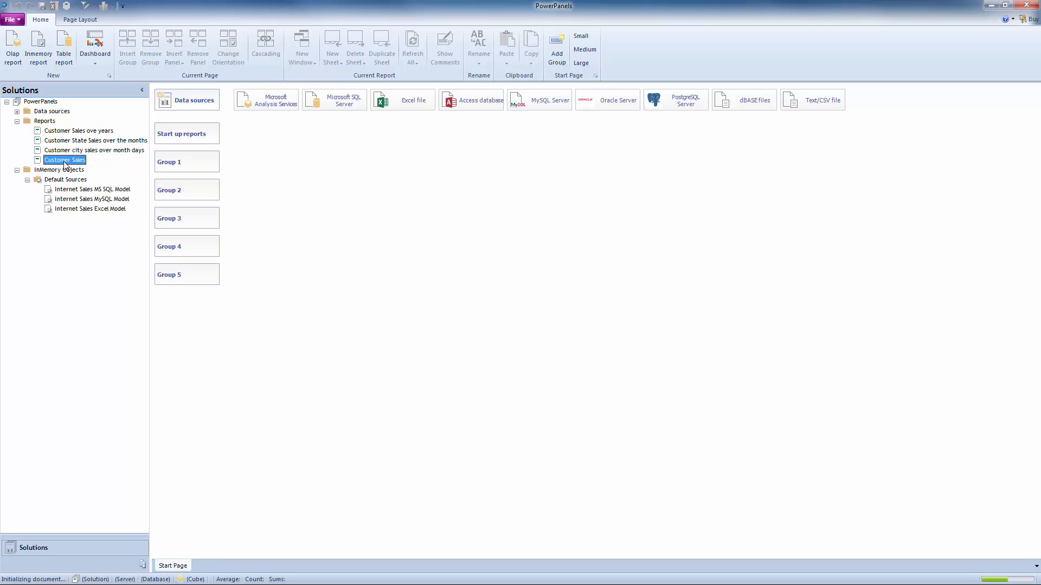